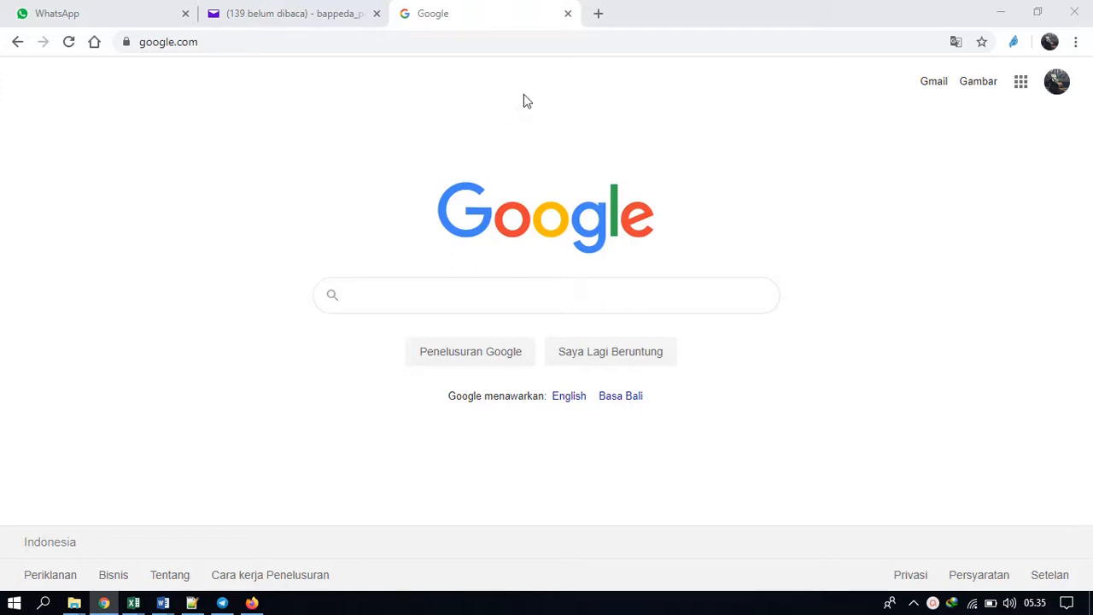
Open the planning site at e-planning.pemalangkab.go.id/esakip.
left_click(325, 40)
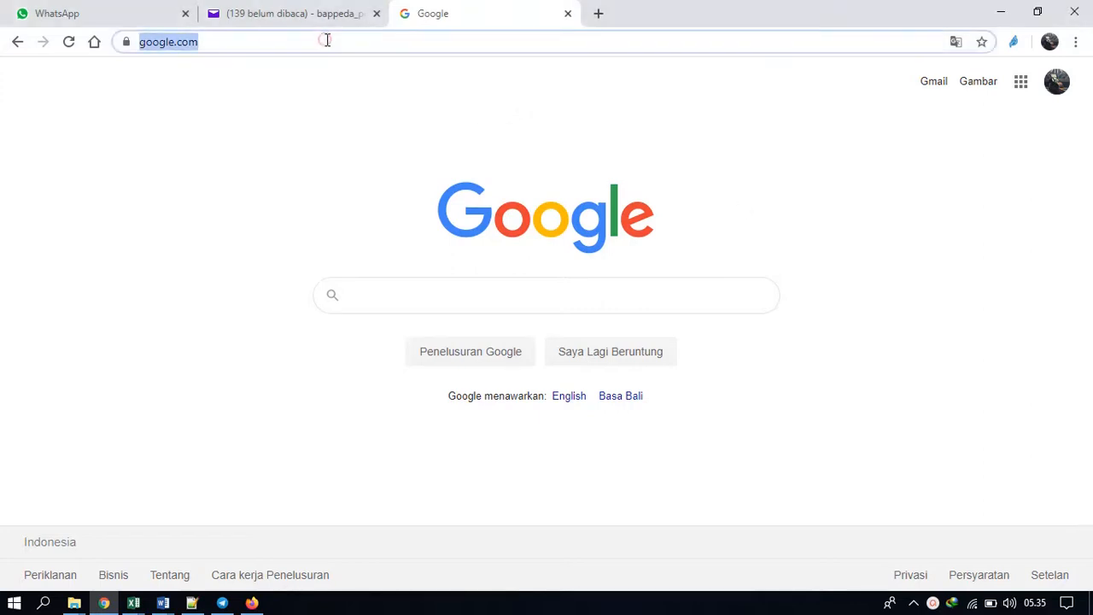
type("e-")
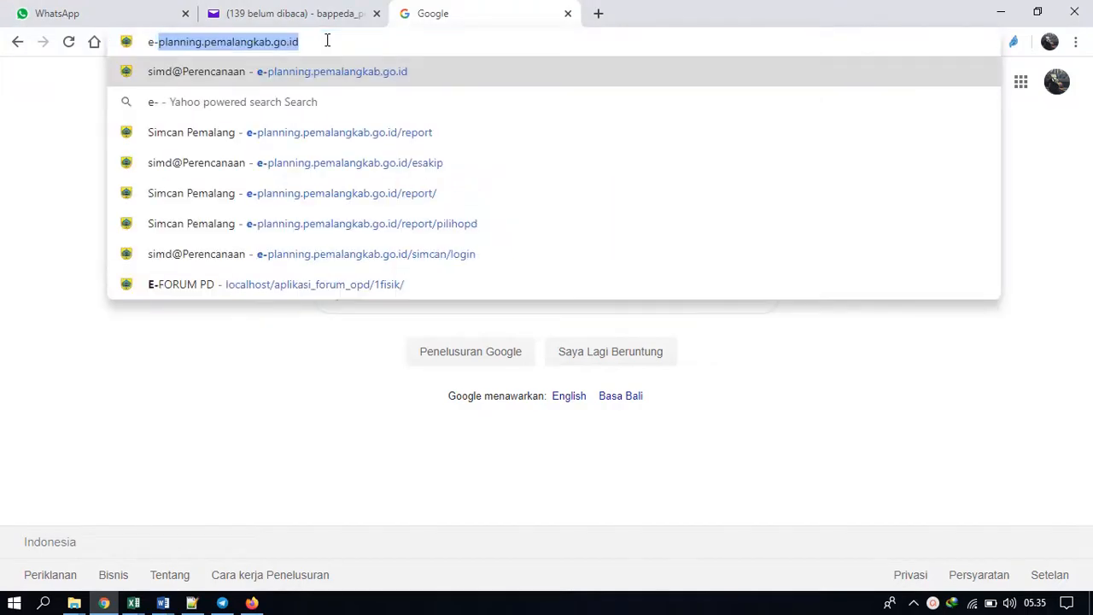
key("Right")
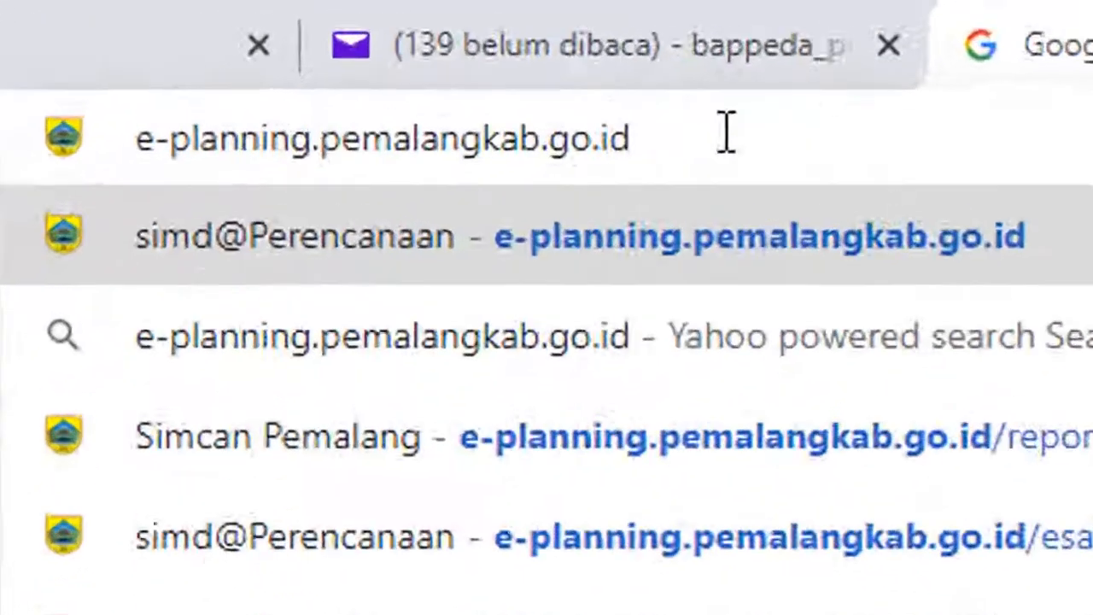
type("/esakip")
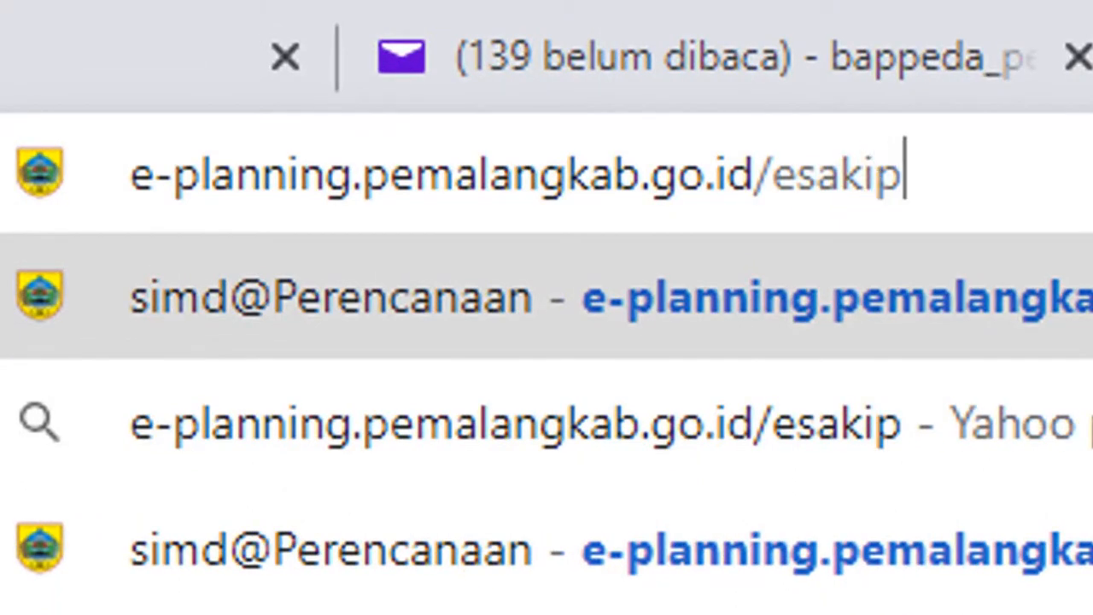
key("Return")
left_click(1073, 181)
left_click(1073, 181)
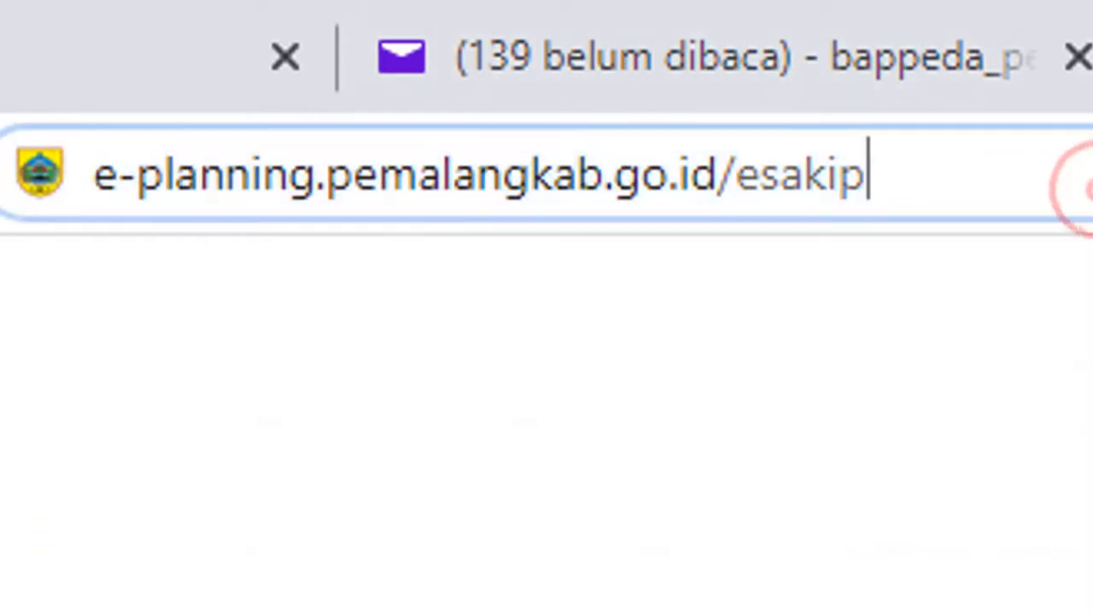
key("Return")
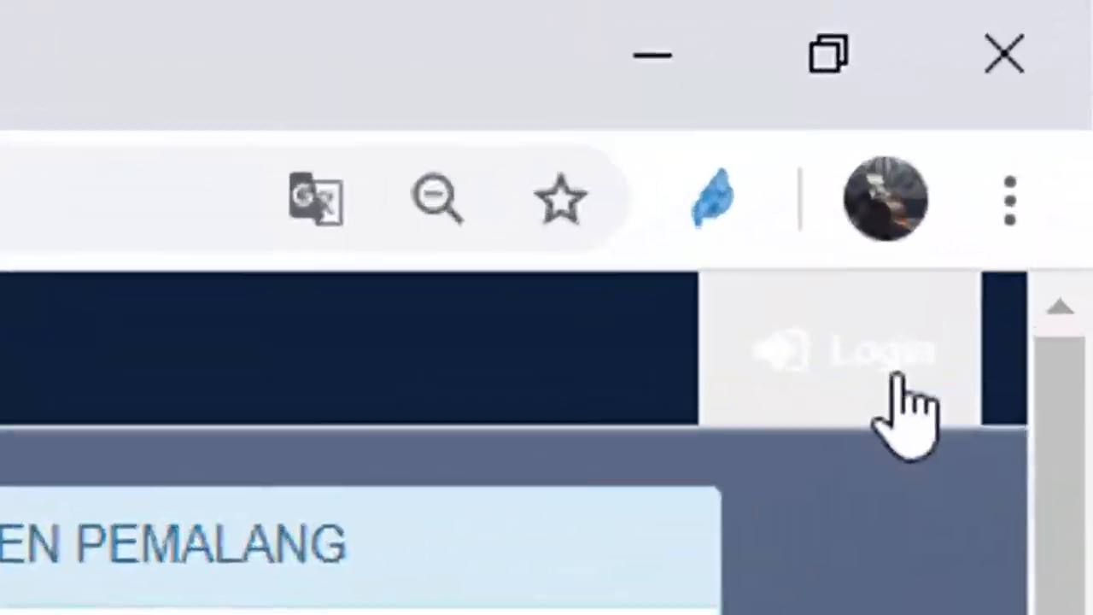
Log in to simd@Integrated with the regional planning agency's saved username and account password.
left_click(1049, 78)
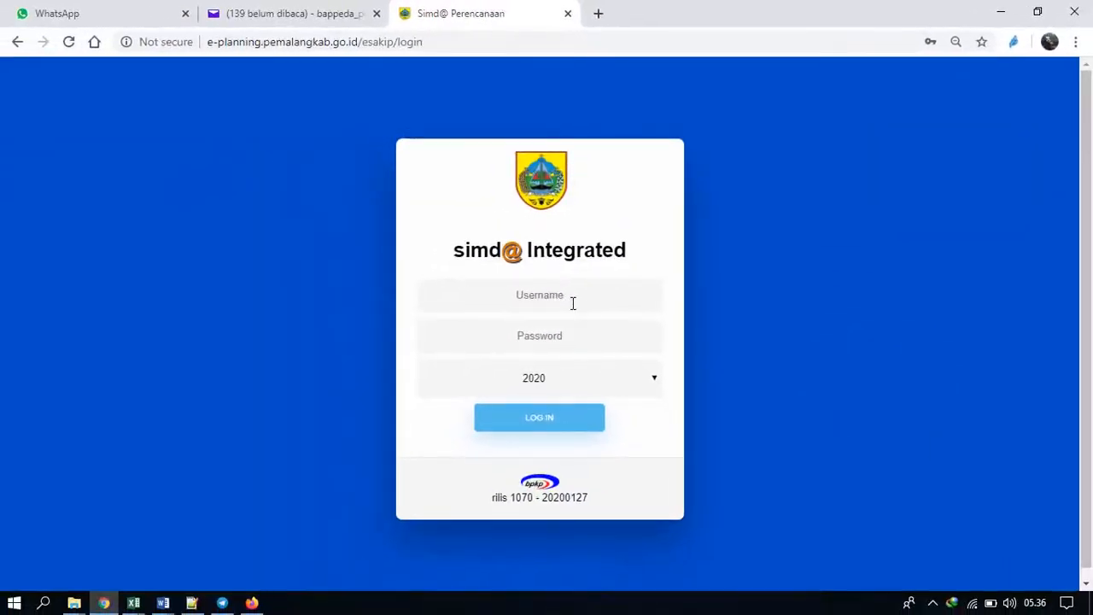
left_click(572, 303)
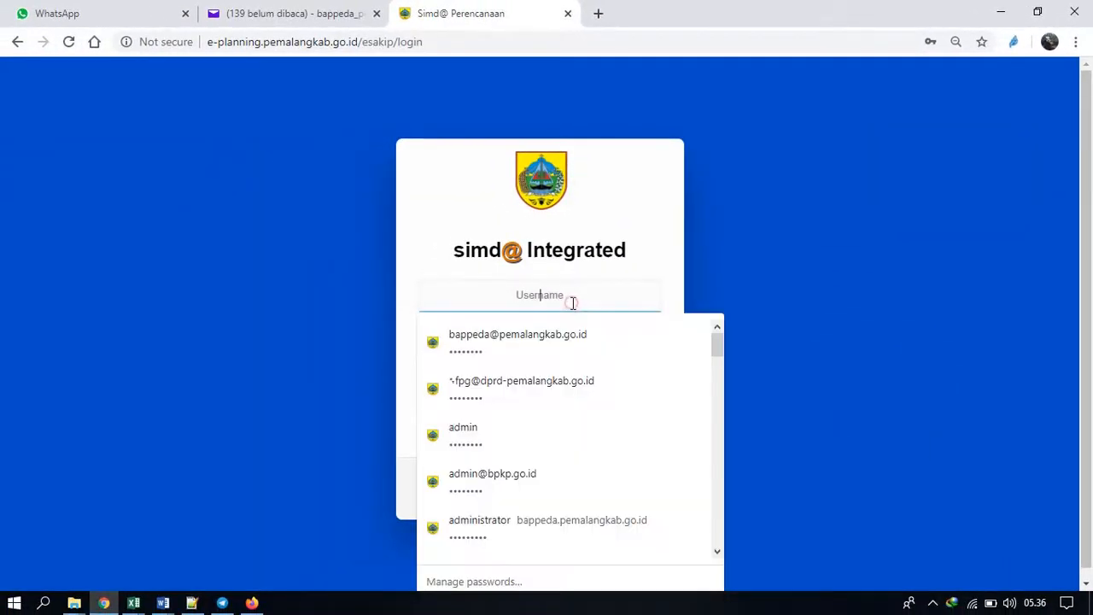
left_click(356, 299)
left_click(356, 298)
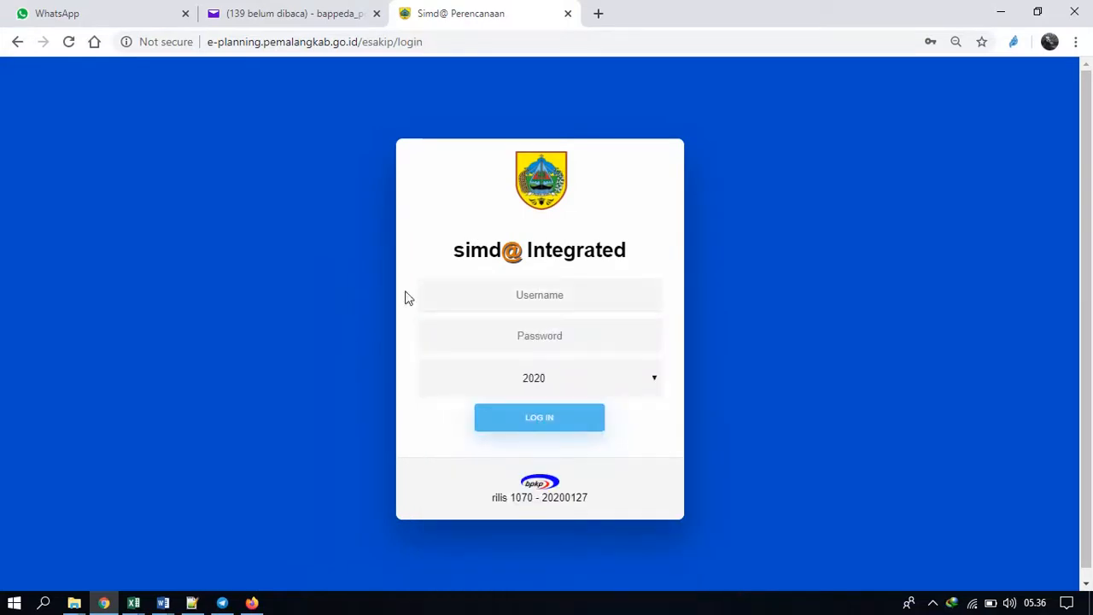
left_click(558, 303)
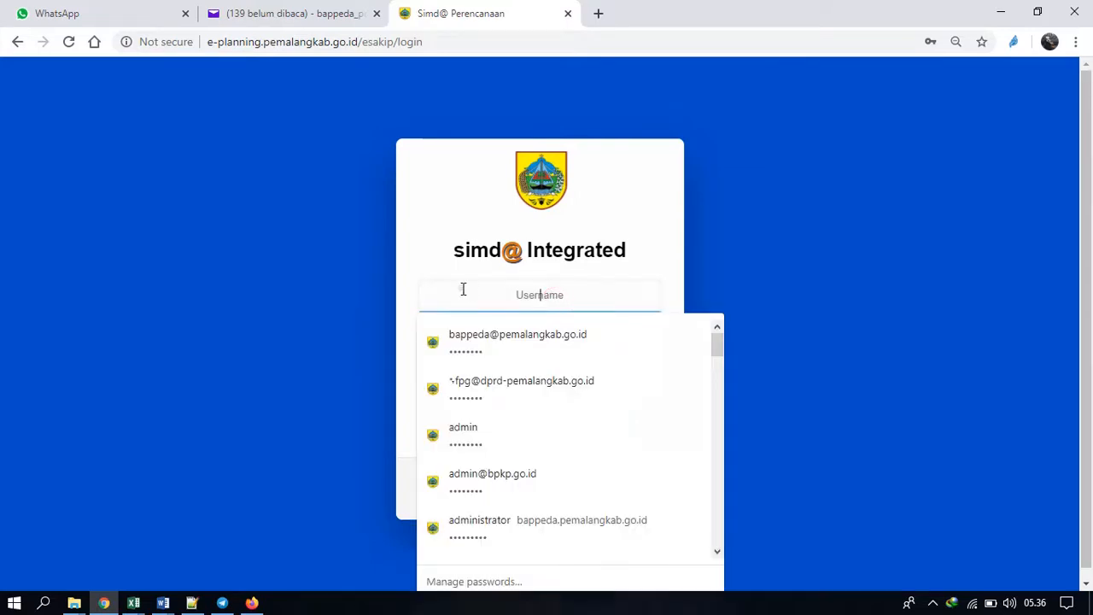
left_click(570, 331)
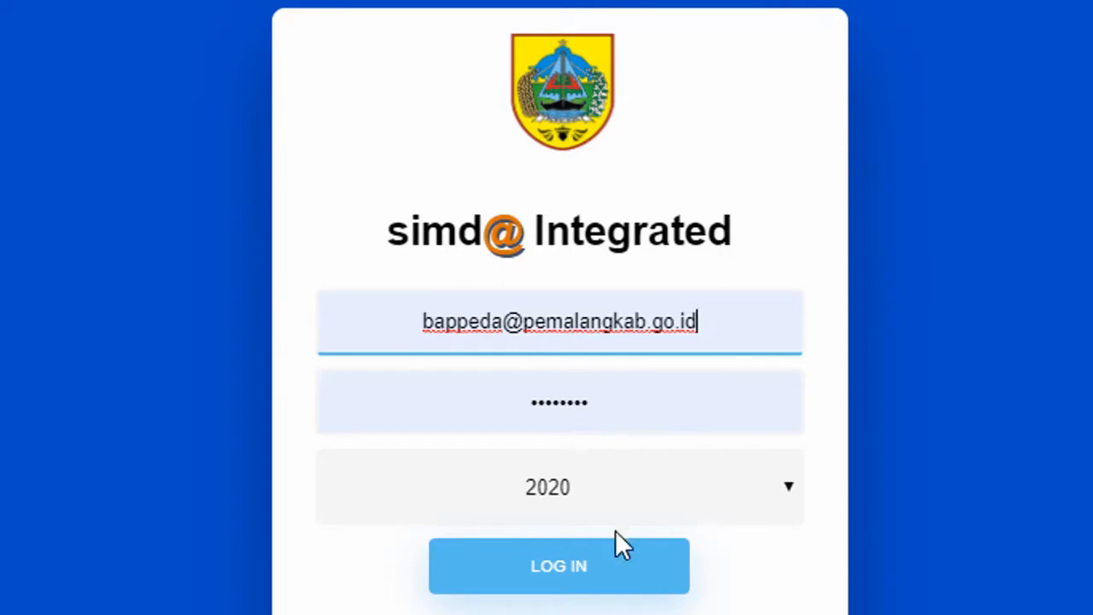
left_click(583, 565)
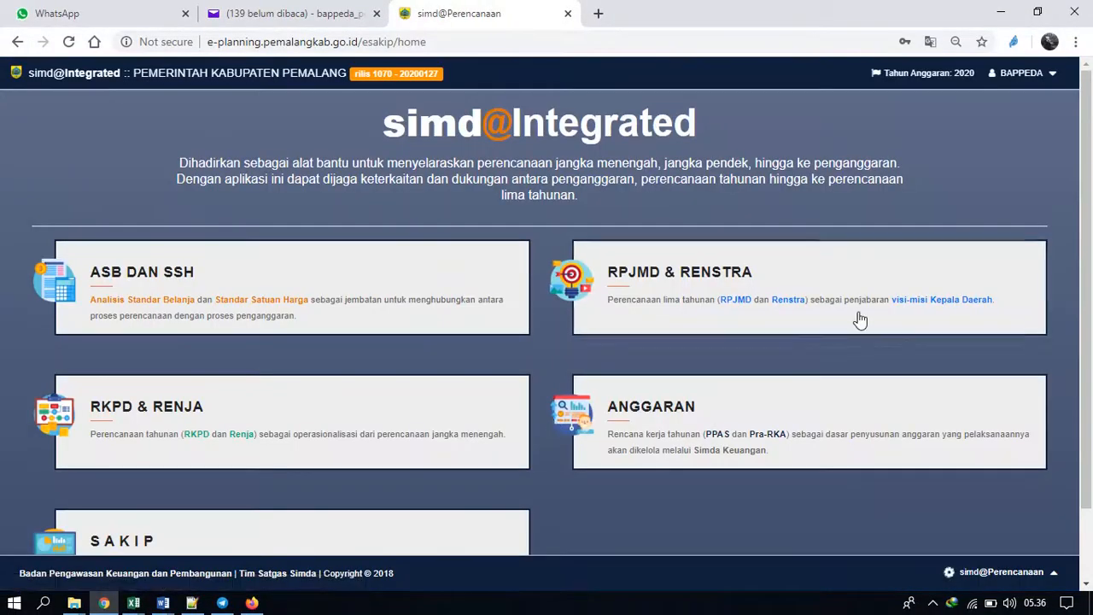
Open the Parameter module of simd@Perencanaan from the home page.
left_click_drag(1091, 191, 1091, 373)
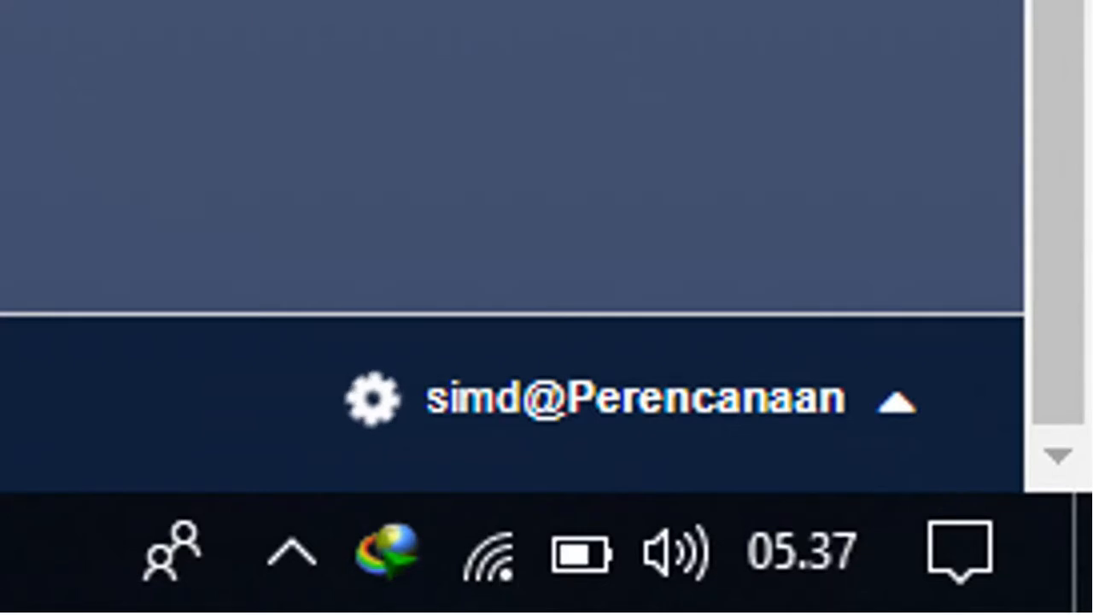
left_click(787, 412)
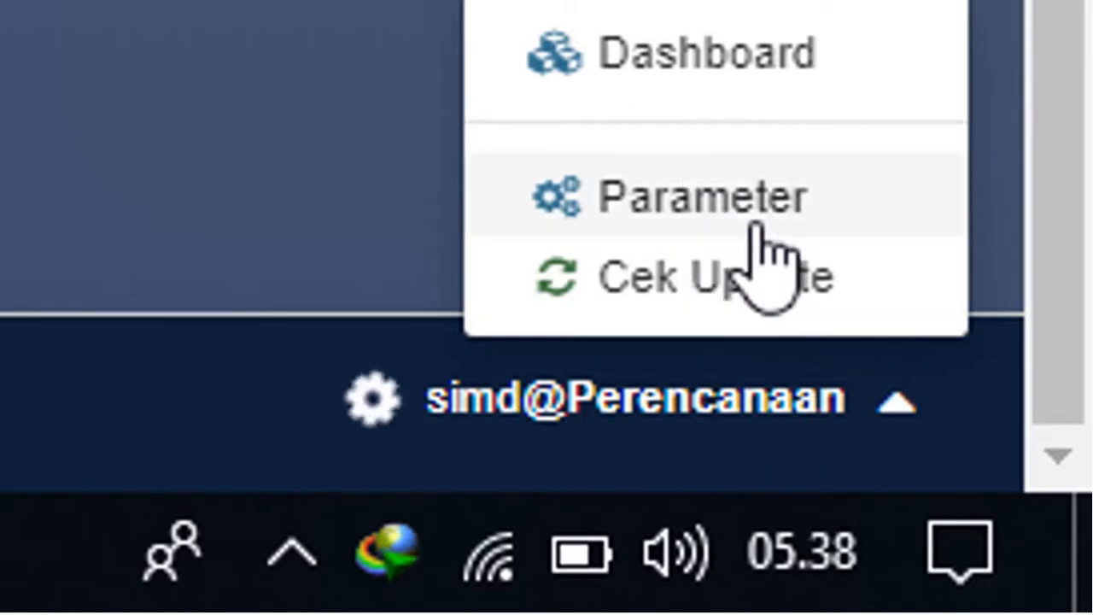
left_click(773, 393)
left_click(774, 392)
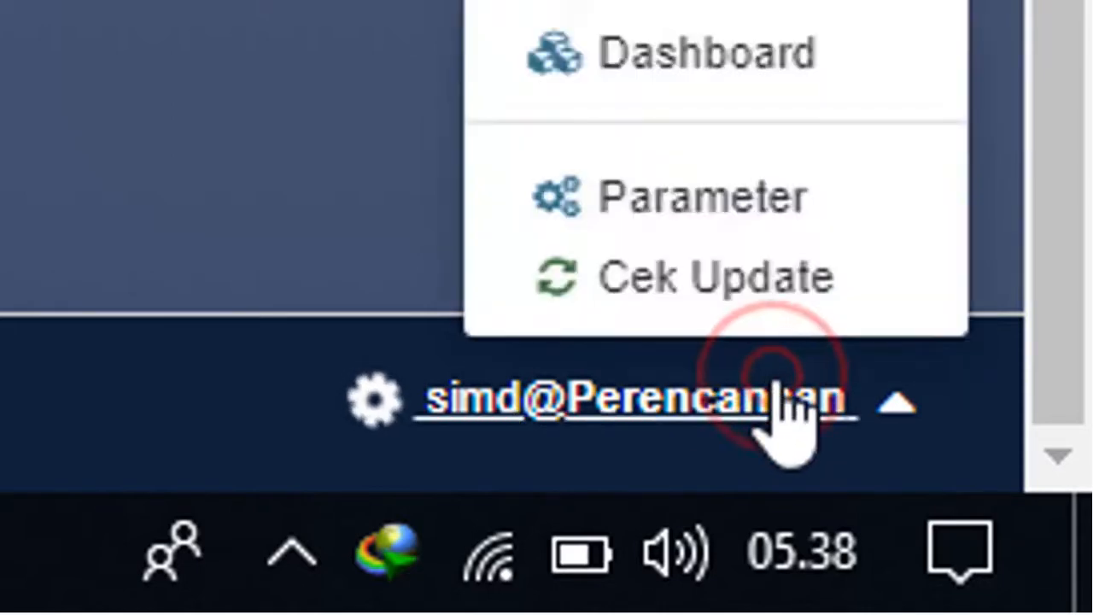
left_click(724, 198)
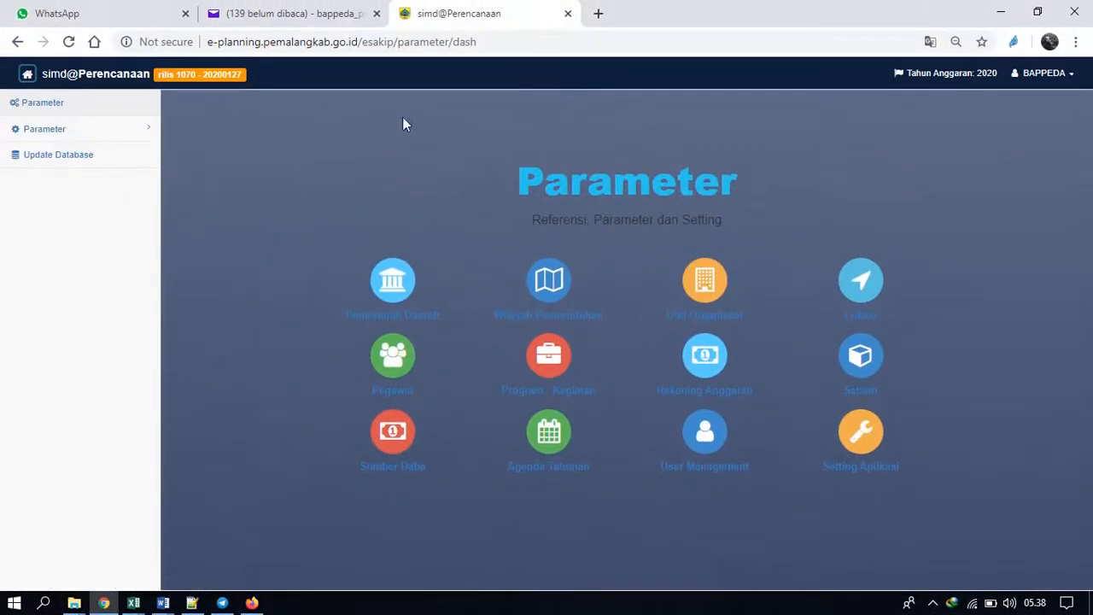
Open the Struktur Organisasi reference under the Unit Organisasi parameters.
left_click(109, 128)
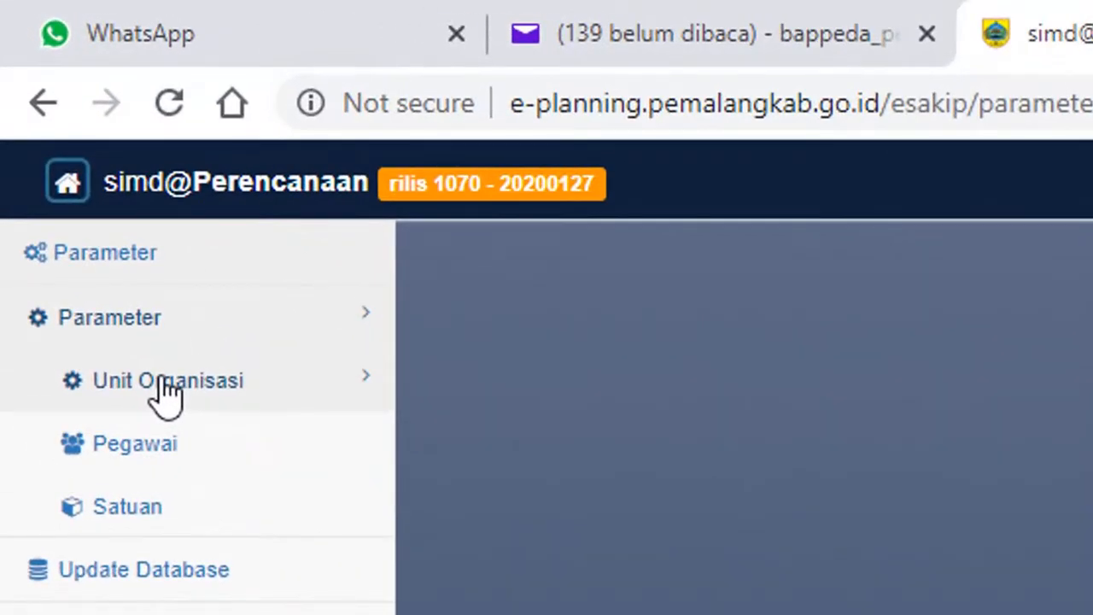
left_click(165, 382)
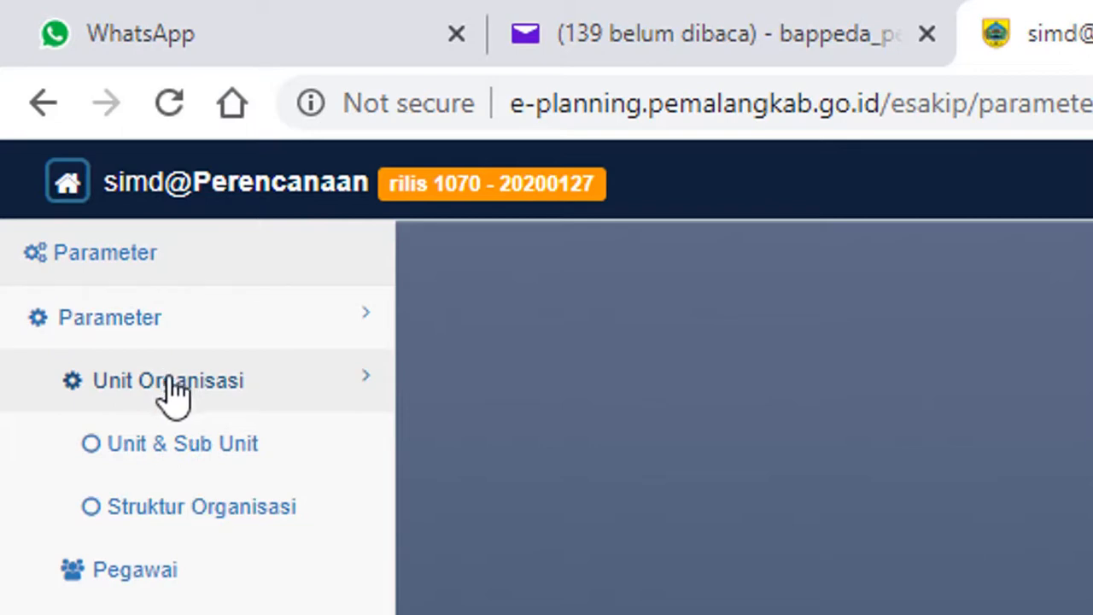
left_click(202, 508)
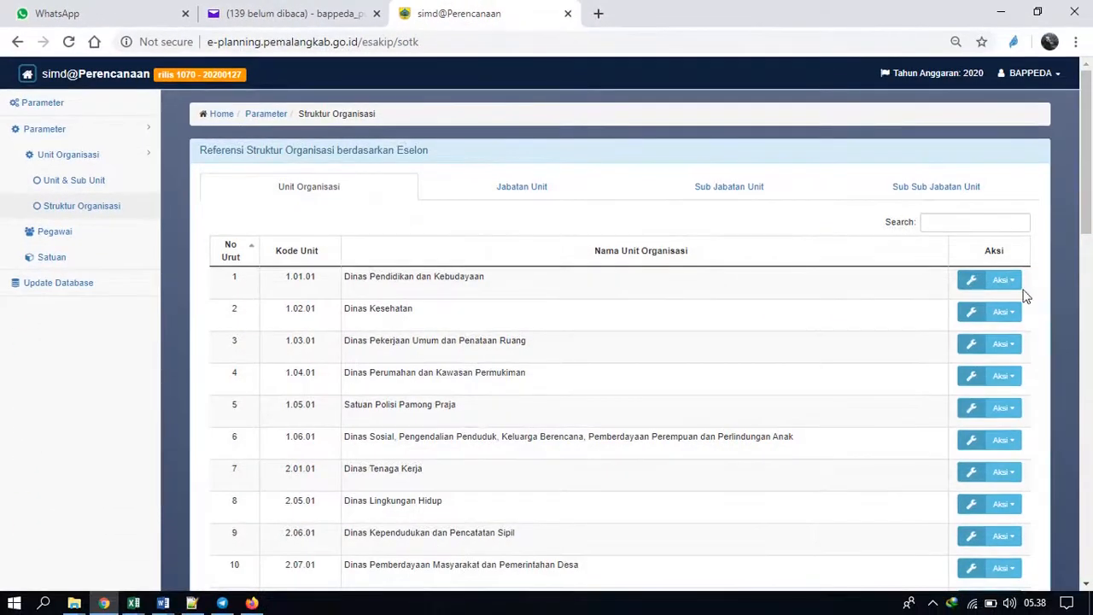
Drill down from Badan Perencanaan Pembangunan Daerah through its Kepala Badan to the positions under Sekretaris Badan Perencanaan Pembangunan Daerah.
left_click_drag(1087, 193, 1091, 394)
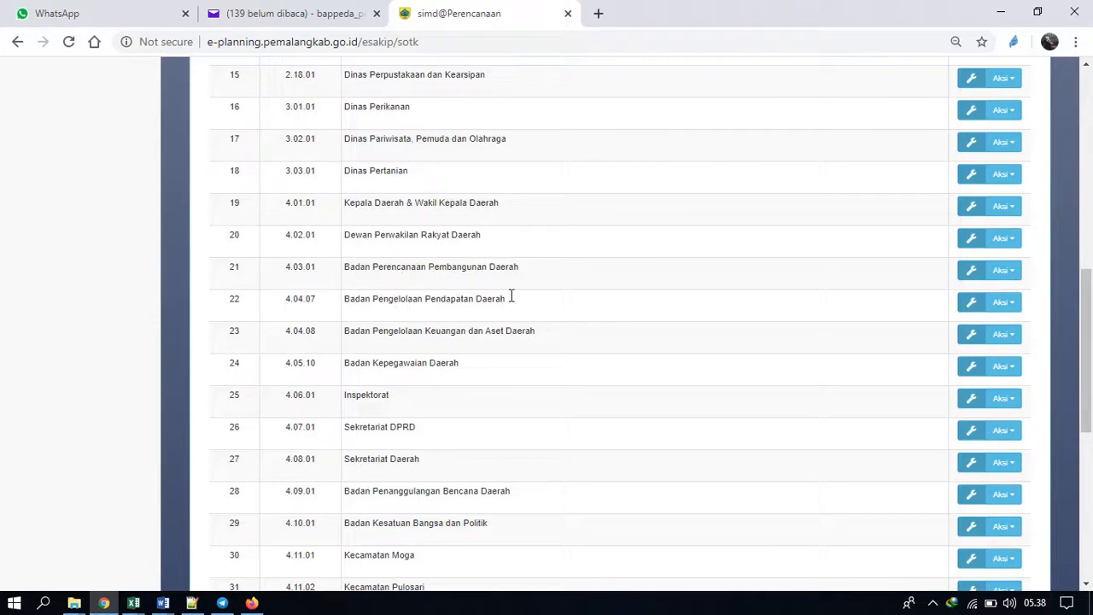
double_click(423, 268)
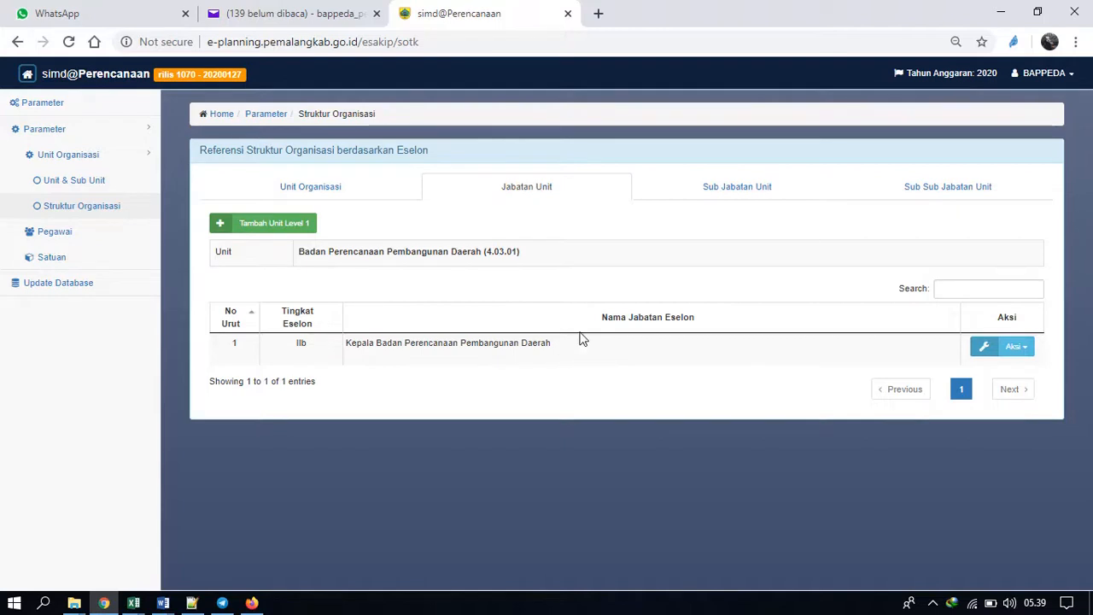
left_click(426, 342)
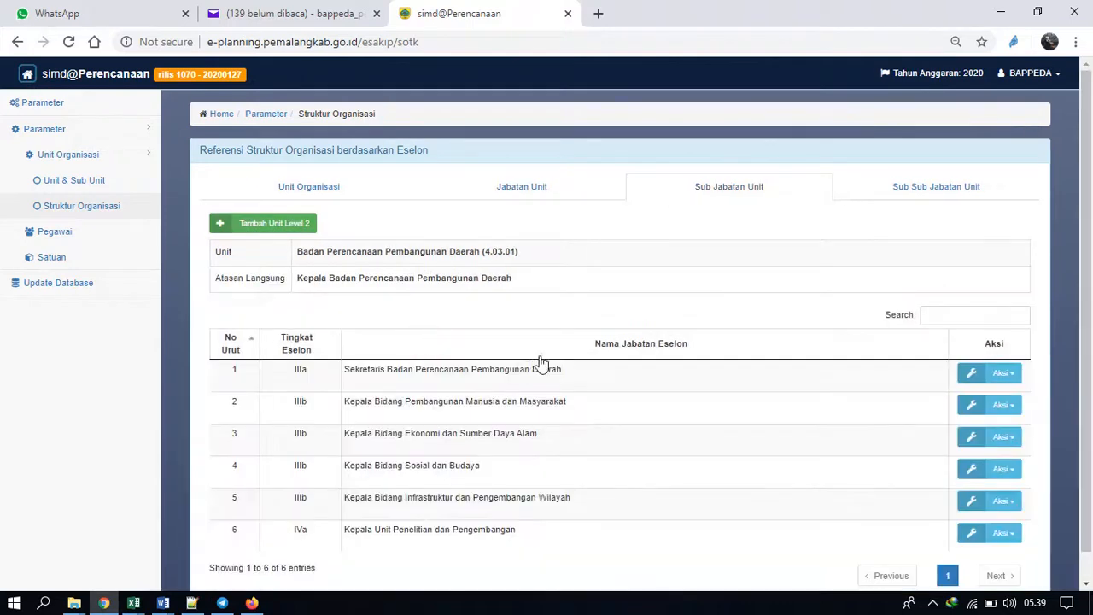
scroll(587, 367, "down", 1)
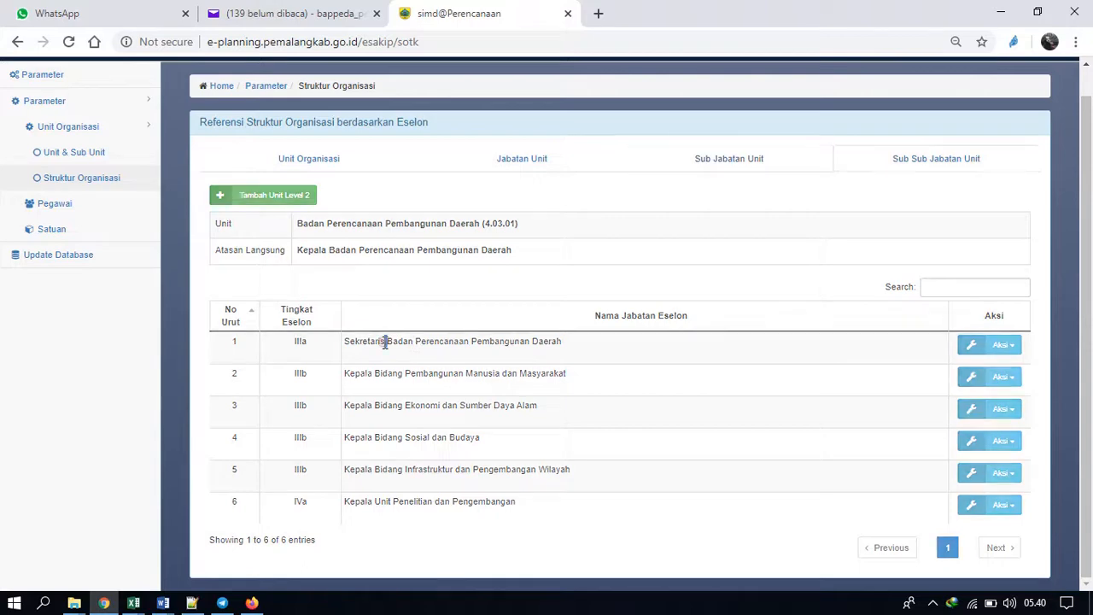
left_click(385, 342)
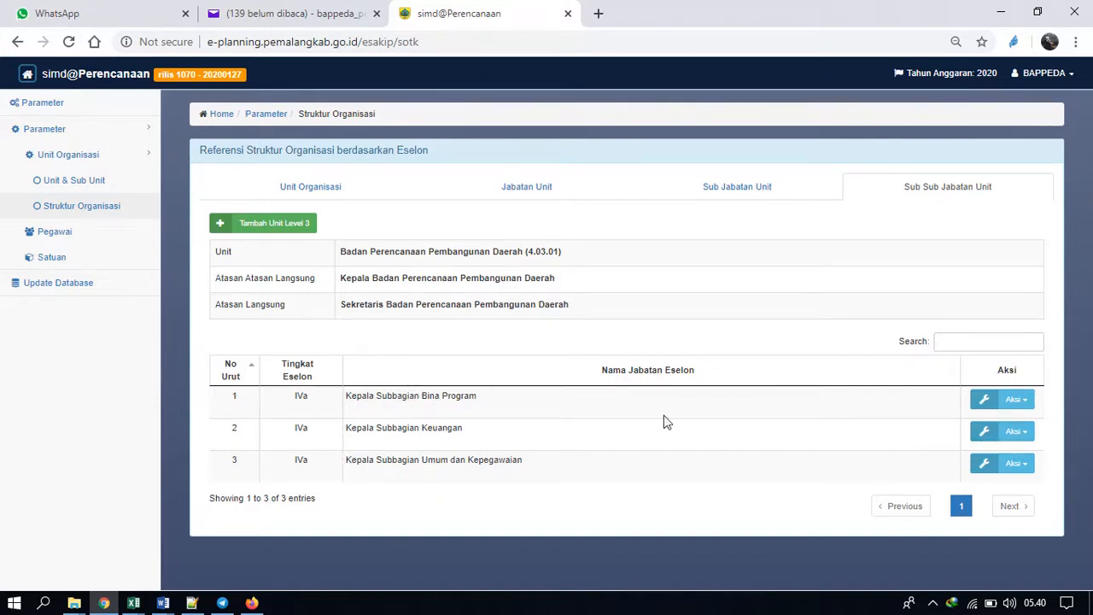
Open the detail data of Kepala Subbagian Bina Program, select Eselon IVa as its Tingkat Eselon and save the record.
left_click(1011, 403)
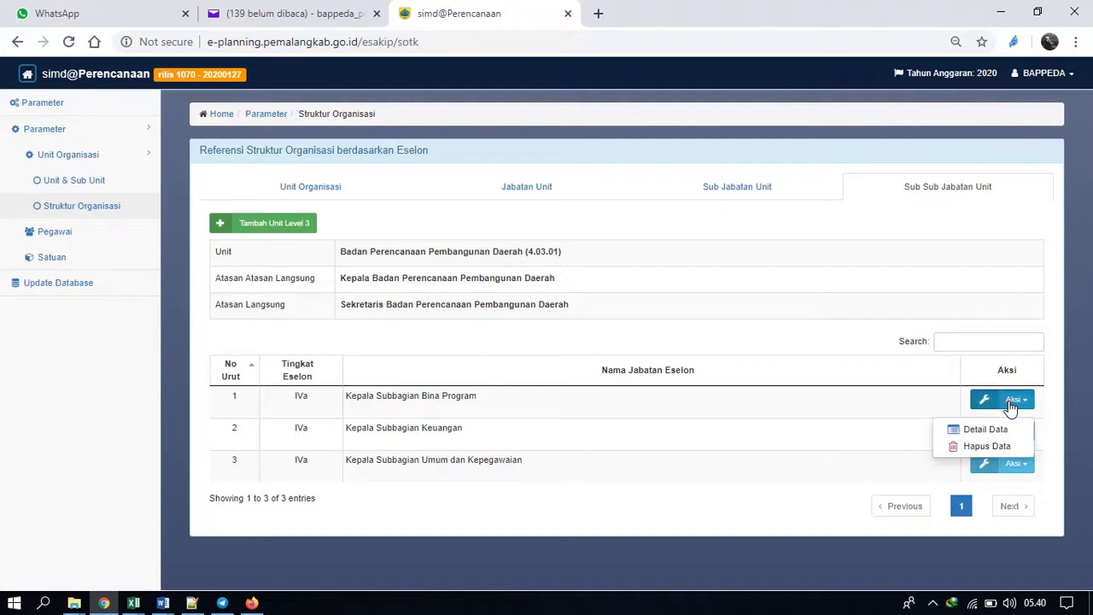
left_click(991, 429)
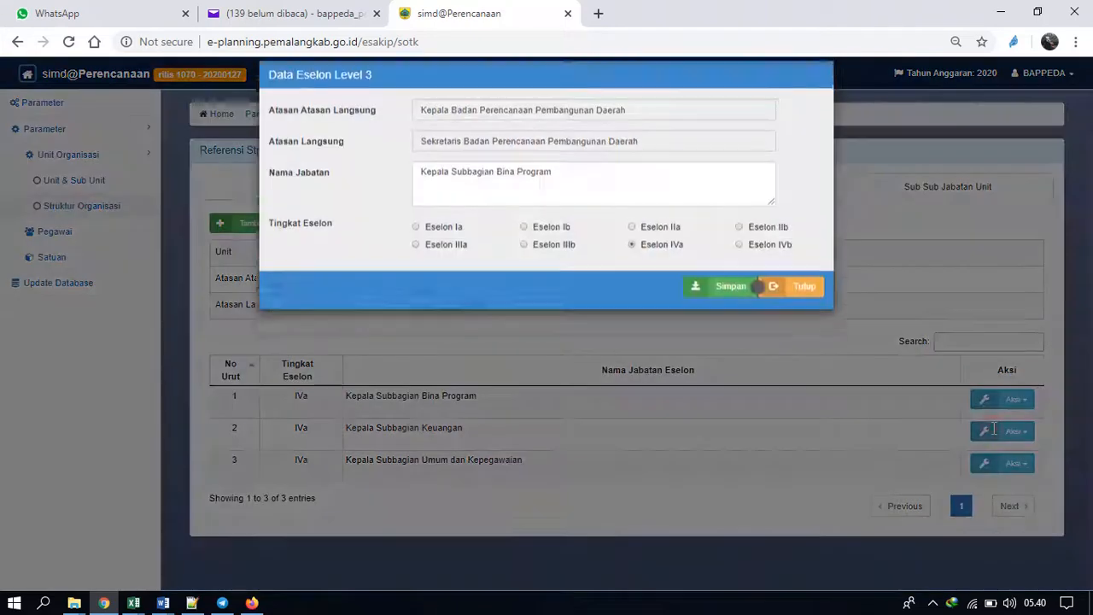
triple_click(572, 200)
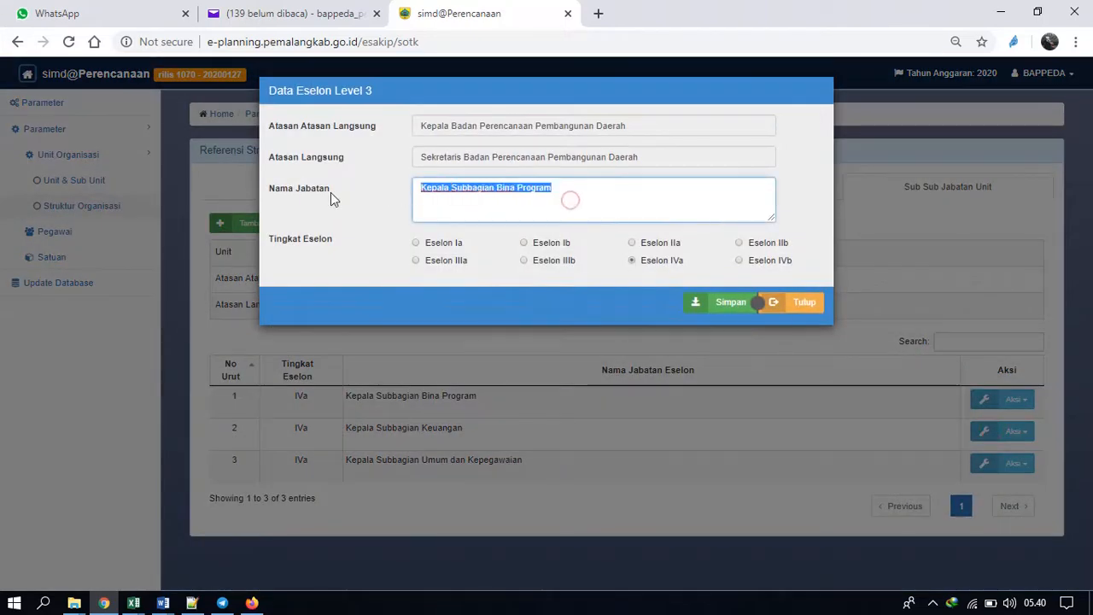
left_click(577, 201)
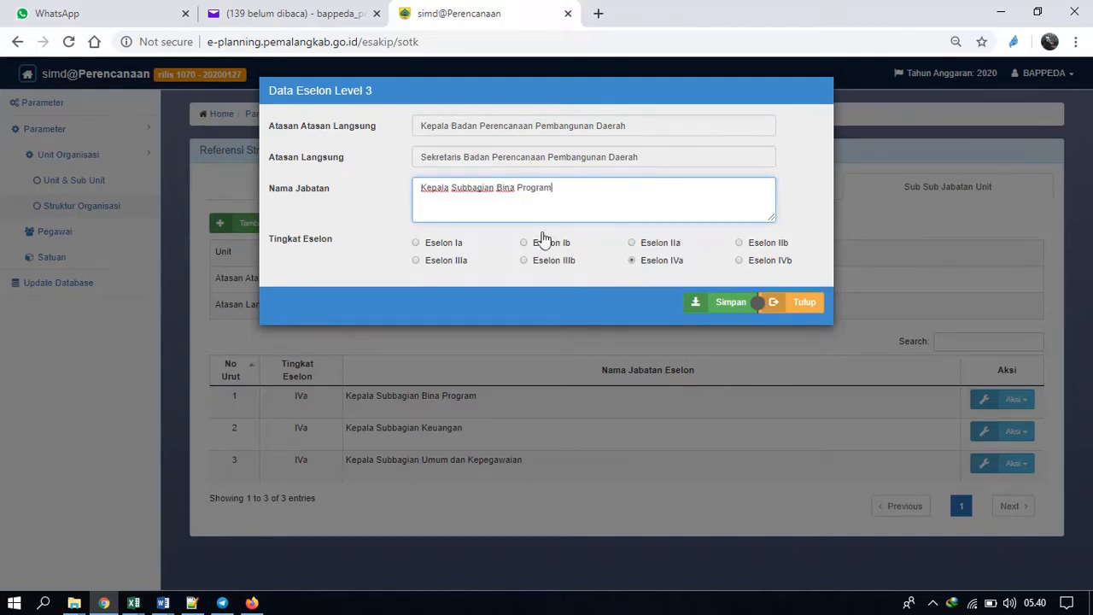
left_click(417, 243)
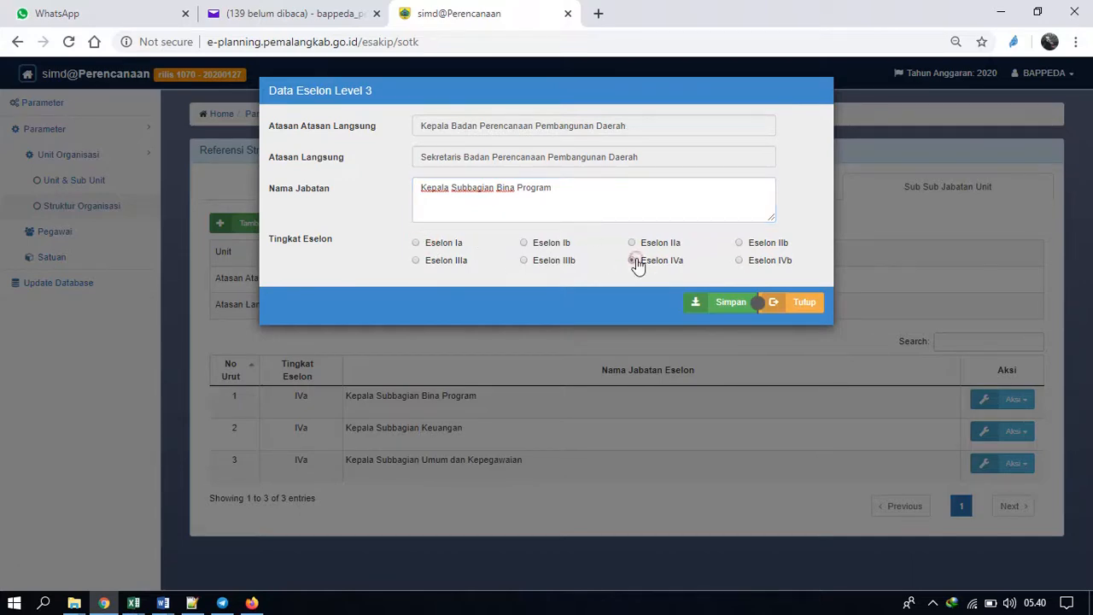
left_click(721, 304)
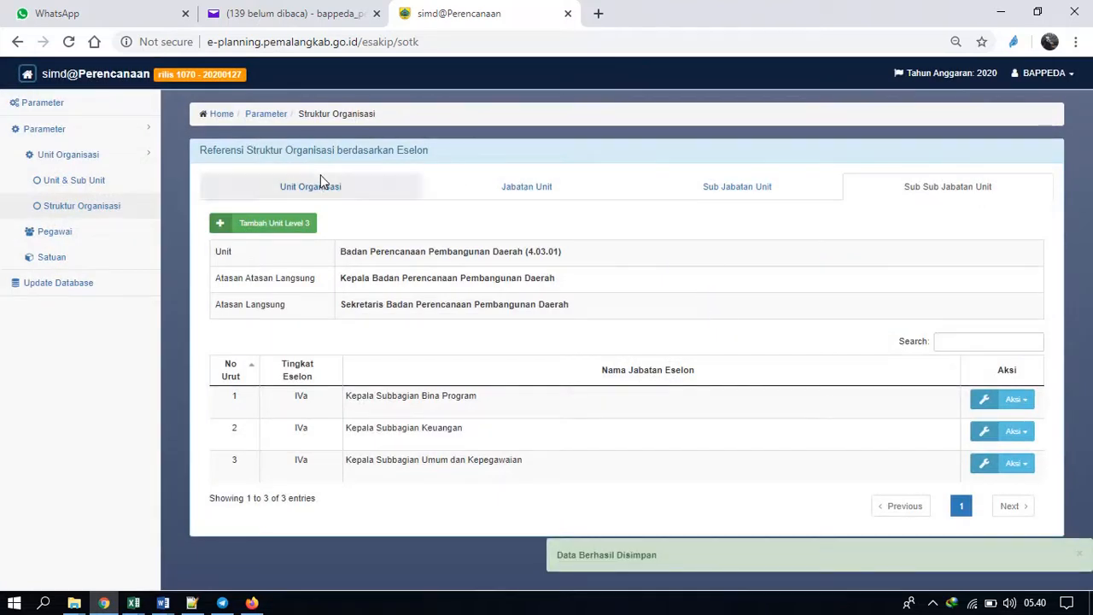
Review the agency's positions across the Jabatan Unit, Sub Jabatan Unit and Sub Sub Jabatan Unit levels.
double_click(463, 306)
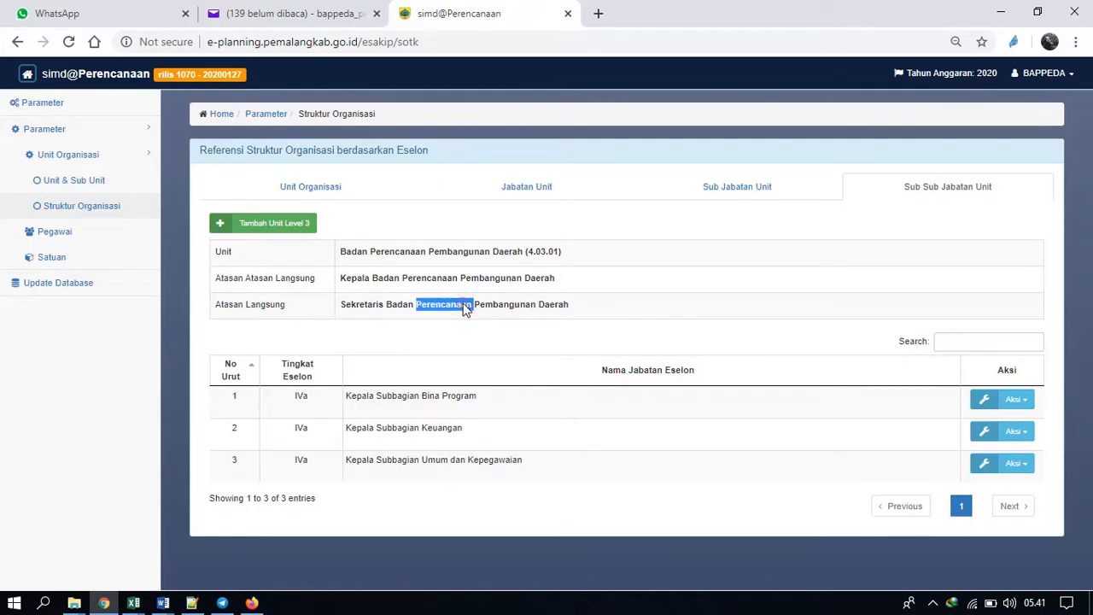
left_click(732, 187)
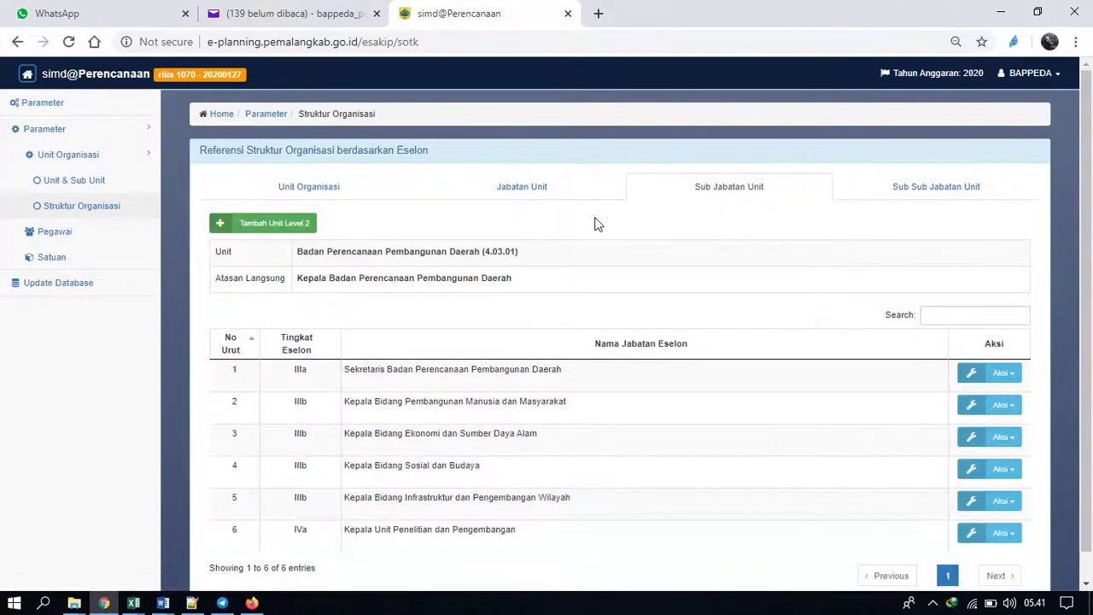
left_click(539, 193)
left_click(715, 193)
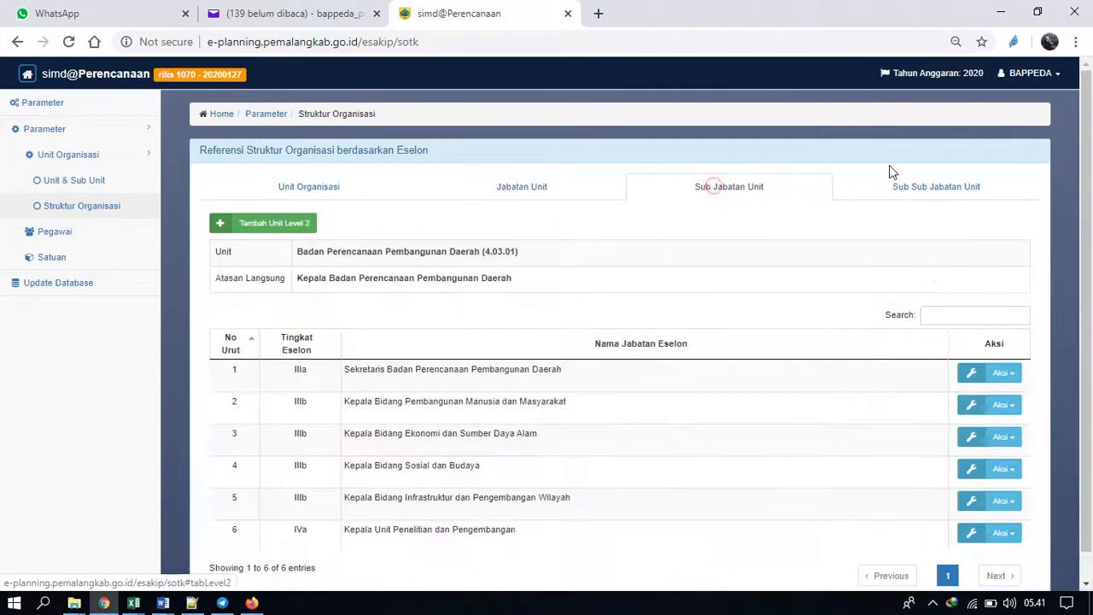
left_click(928, 191)
left_click(544, 193)
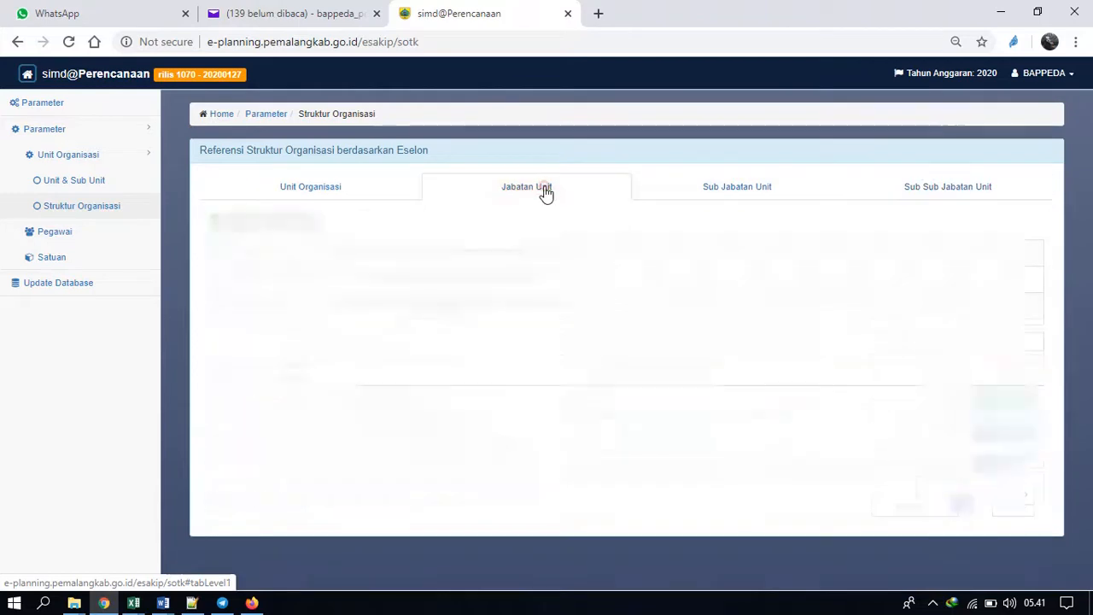
left_click(774, 181)
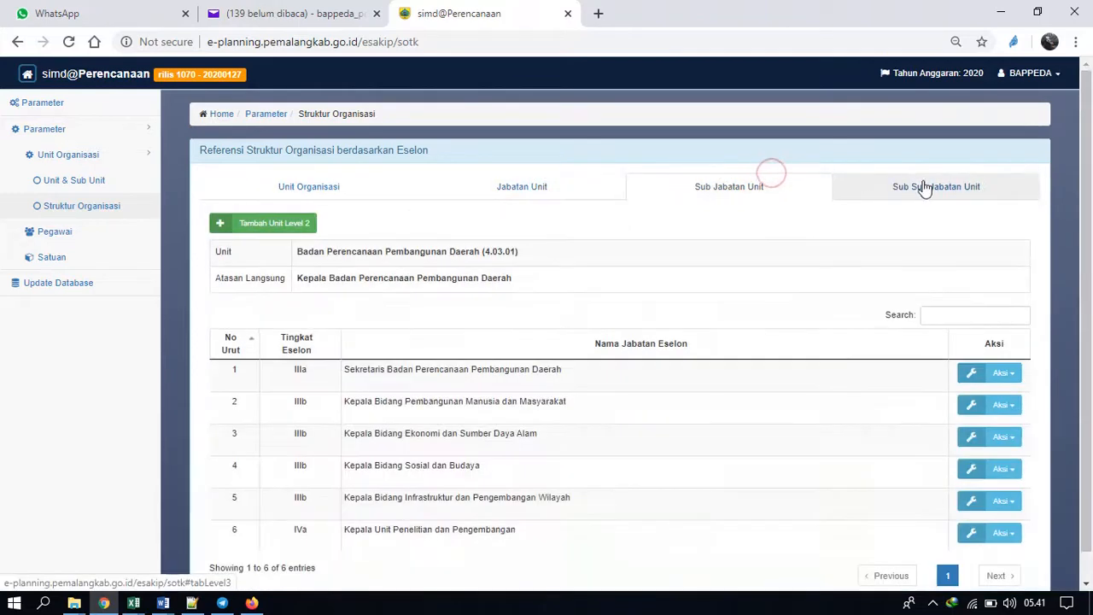
Compare how the positions of Badan Perencanaan Pembangunan Daerah are nested from Jabatan Unit through Sub Jabatan Unit to Sub Sub Jabatan Unit.
left_click(923, 185)
left_click(573, 199)
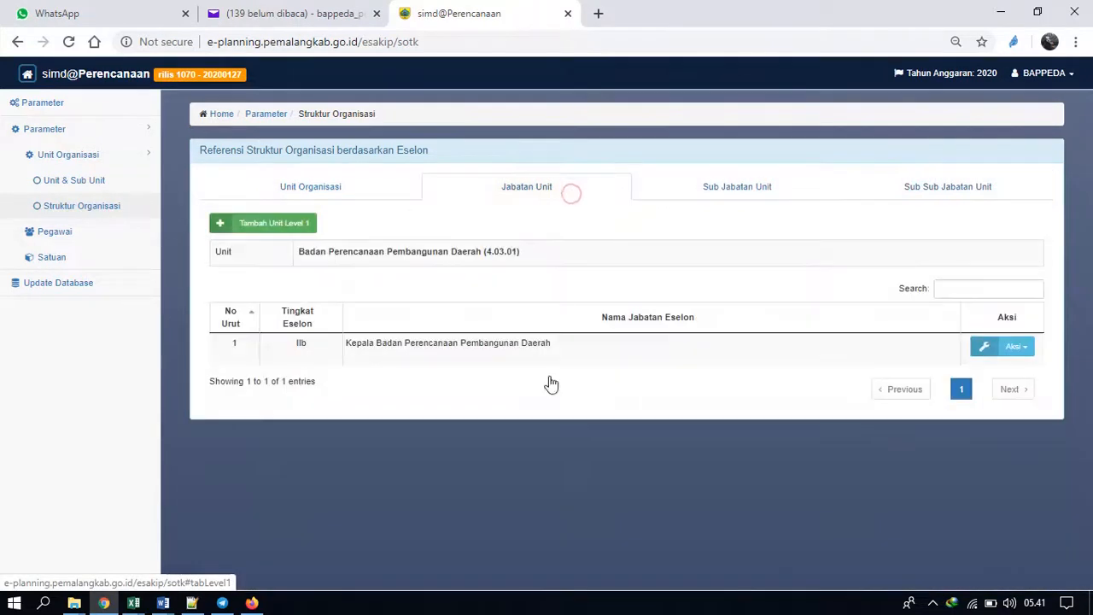
left_click(727, 193)
left_click(944, 194)
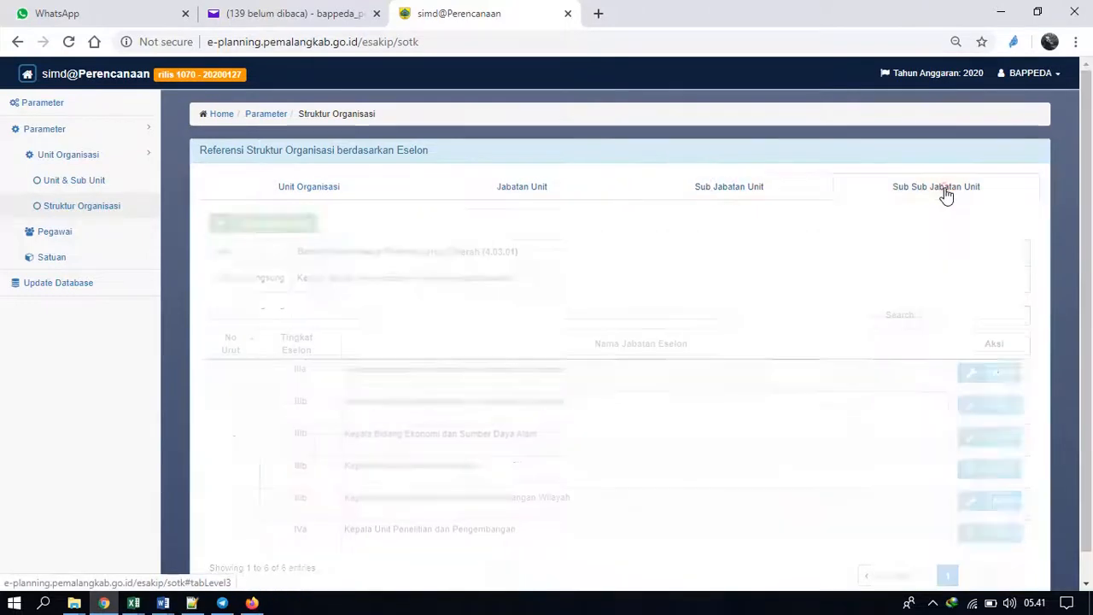
left_click(782, 195)
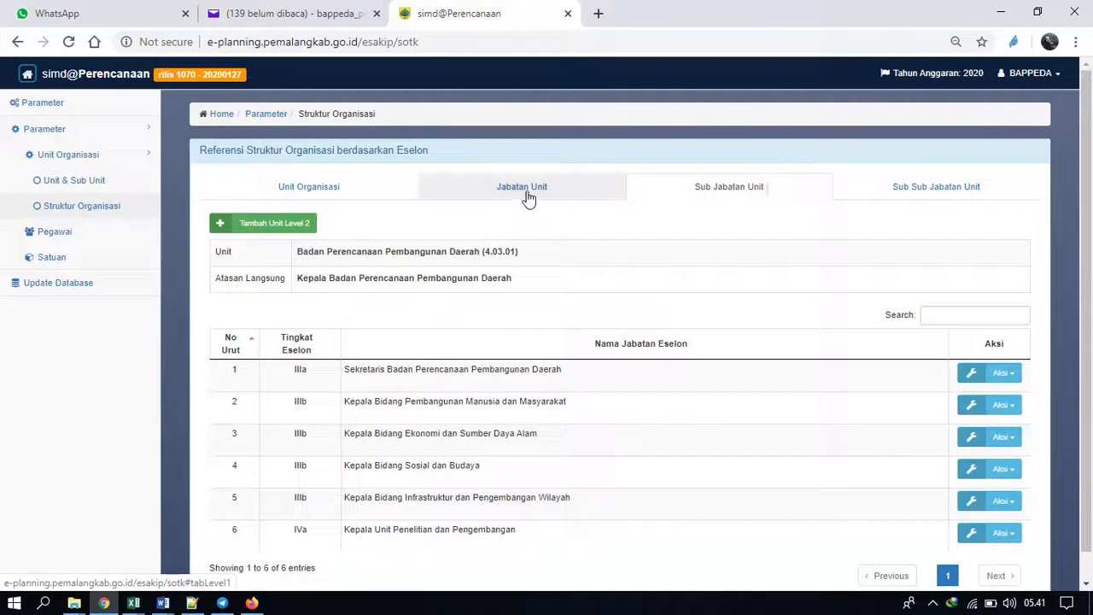
left_click(530, 197)
left_click(748, 188)
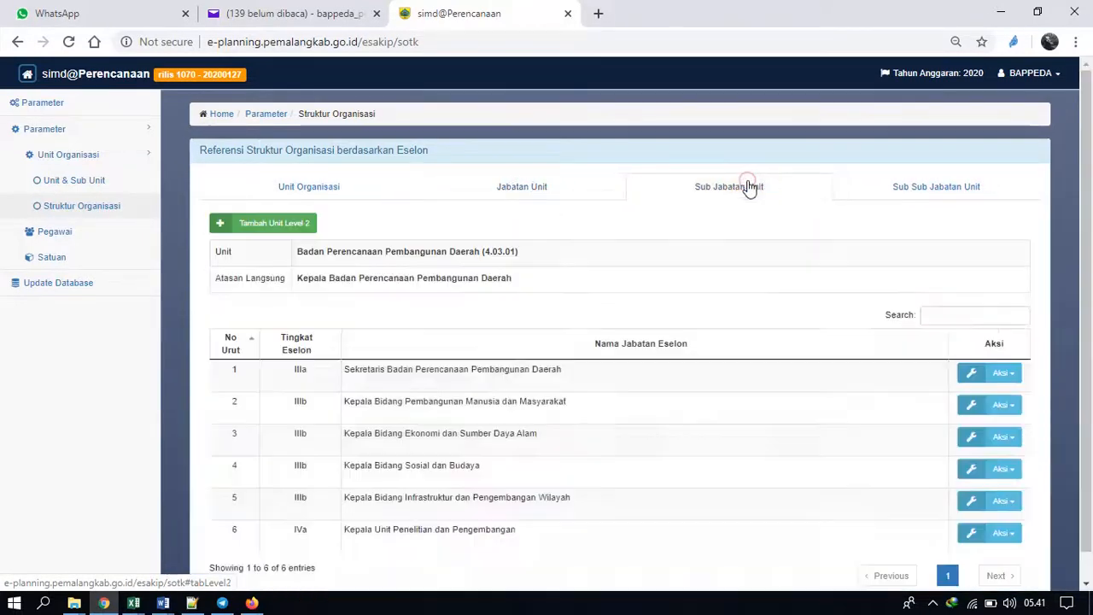
left_click(923, 196)
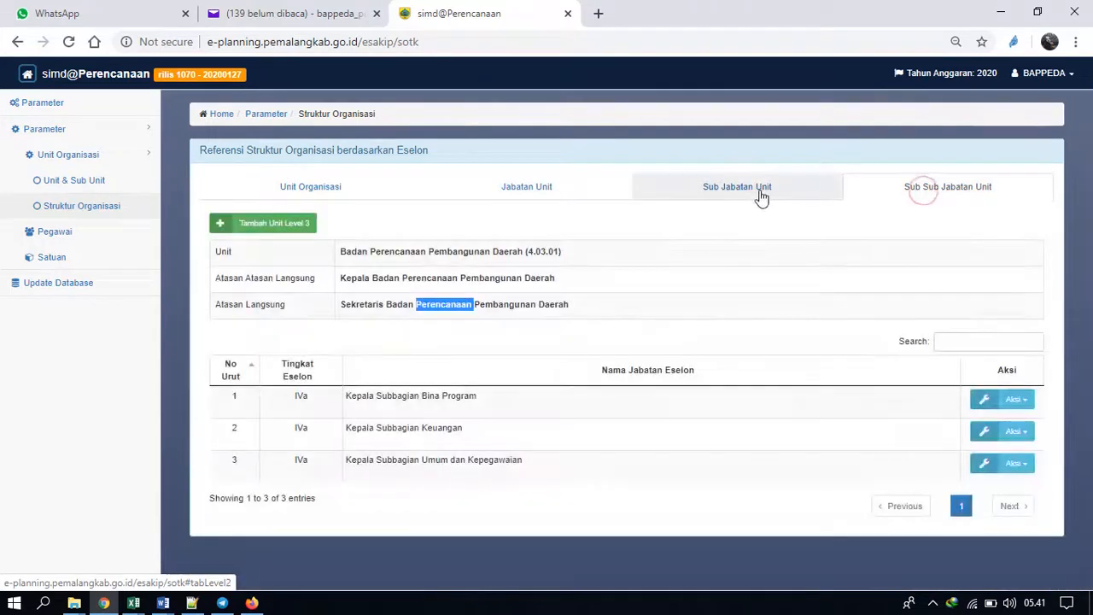
left_click(761, 196)
left_click(554, 199)
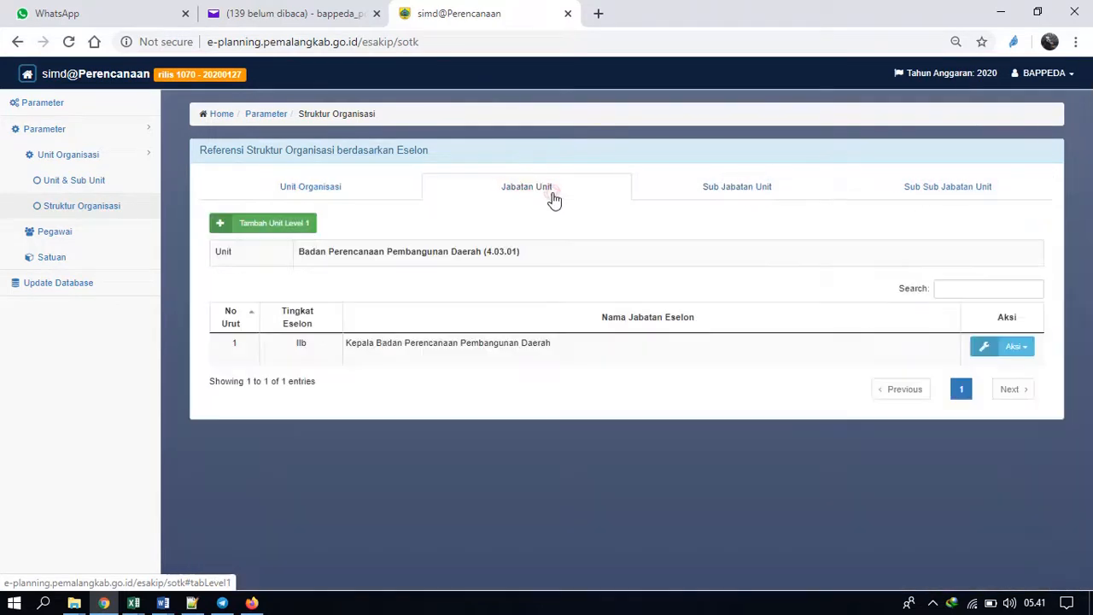
left_click(736, 187)
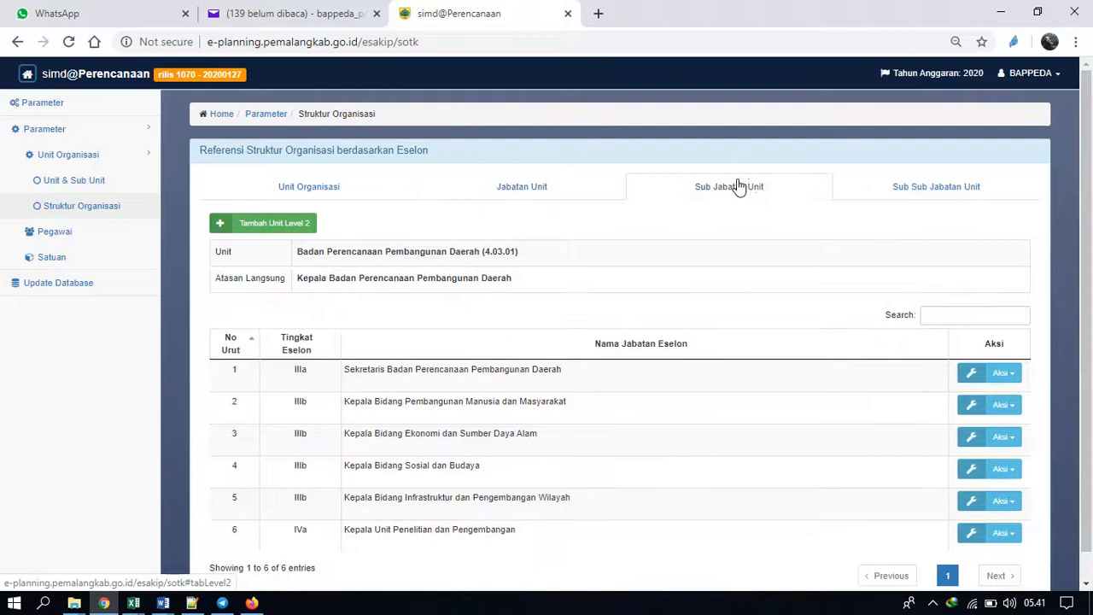
left_click(910, 188)
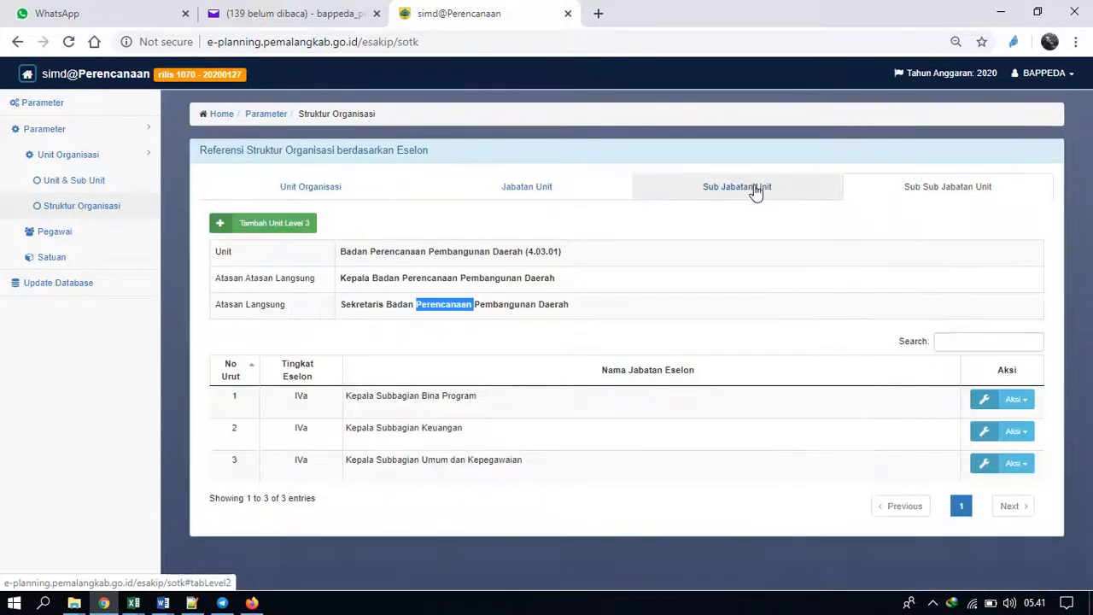
left_click(756, 190)
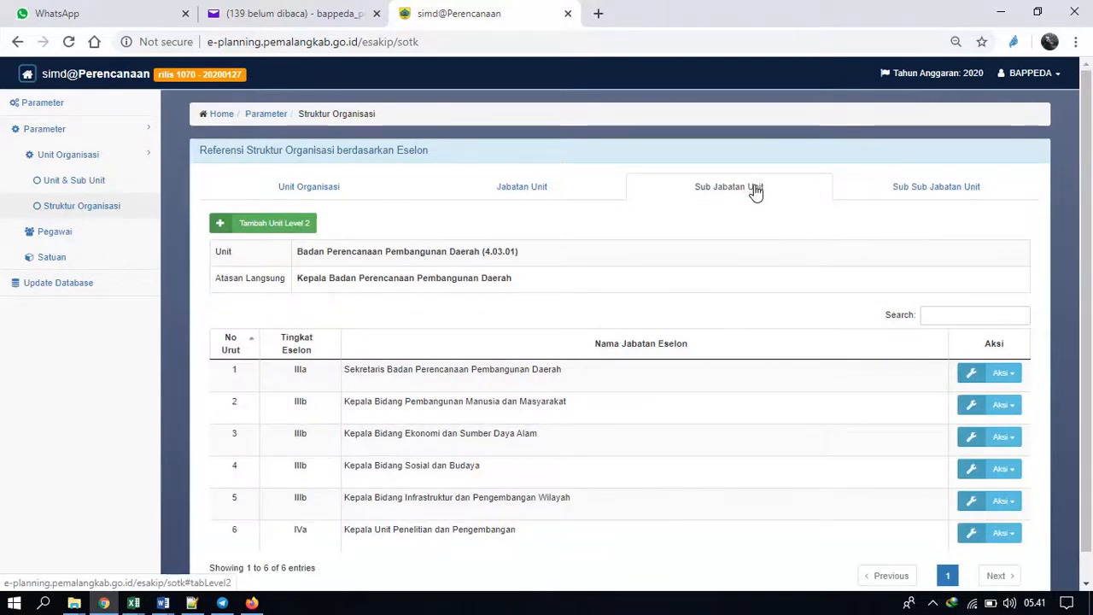
left_click(547, 190)
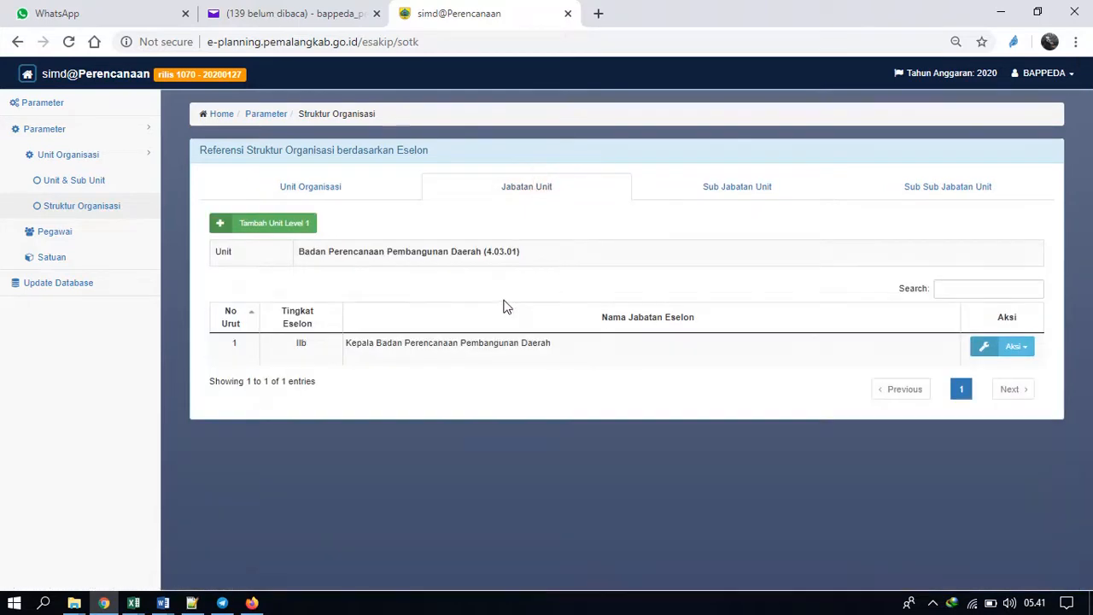
left_click(731, 184)
left_click(920, 189)
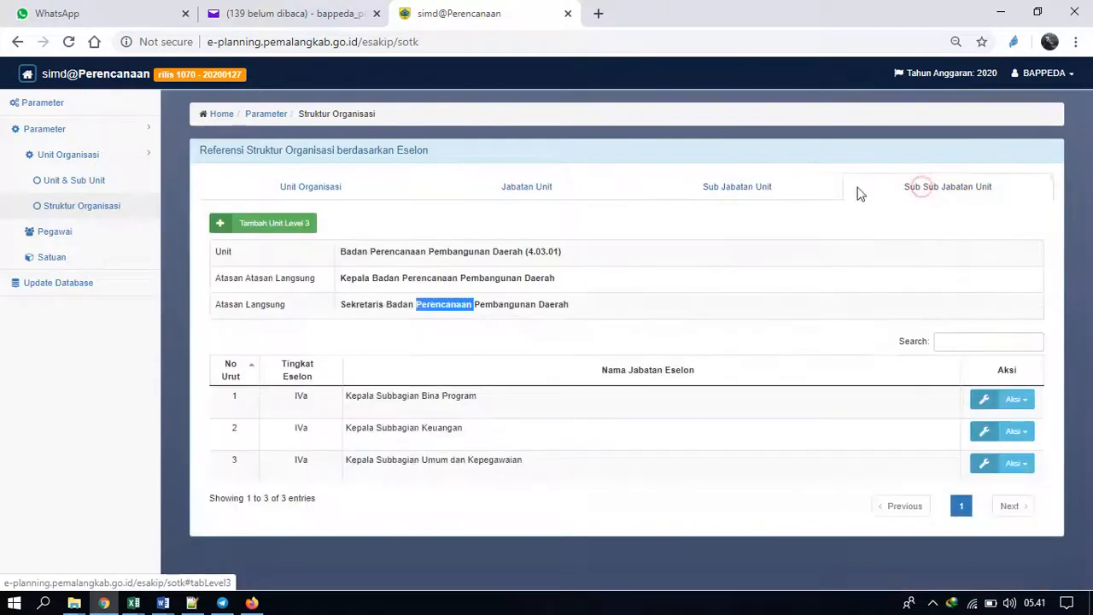
left_click(770, 195)
left_click(551, 197)
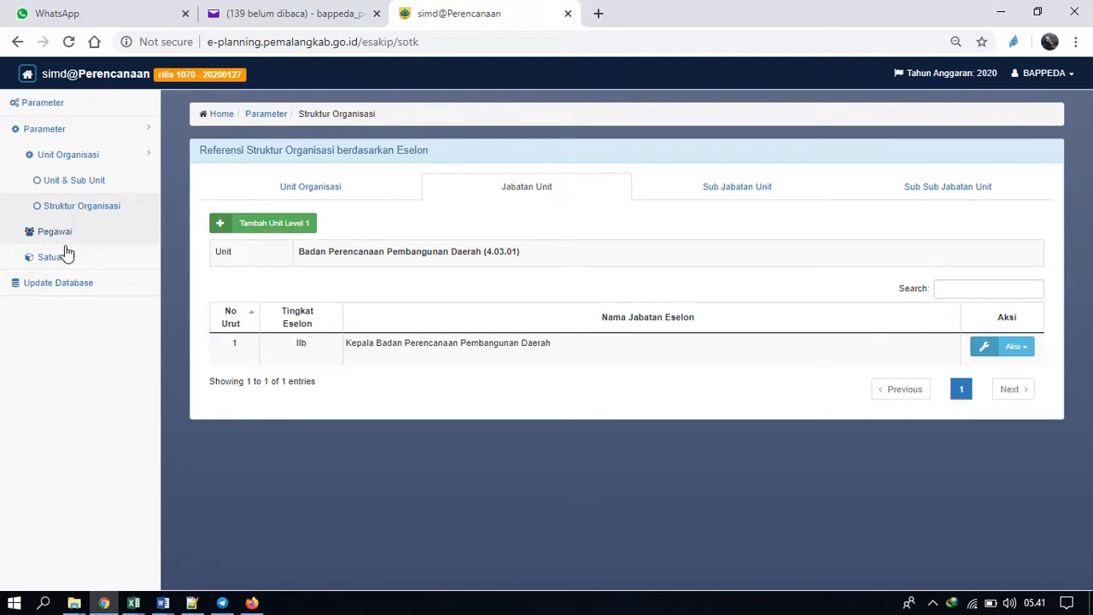
left_click(713, 199)
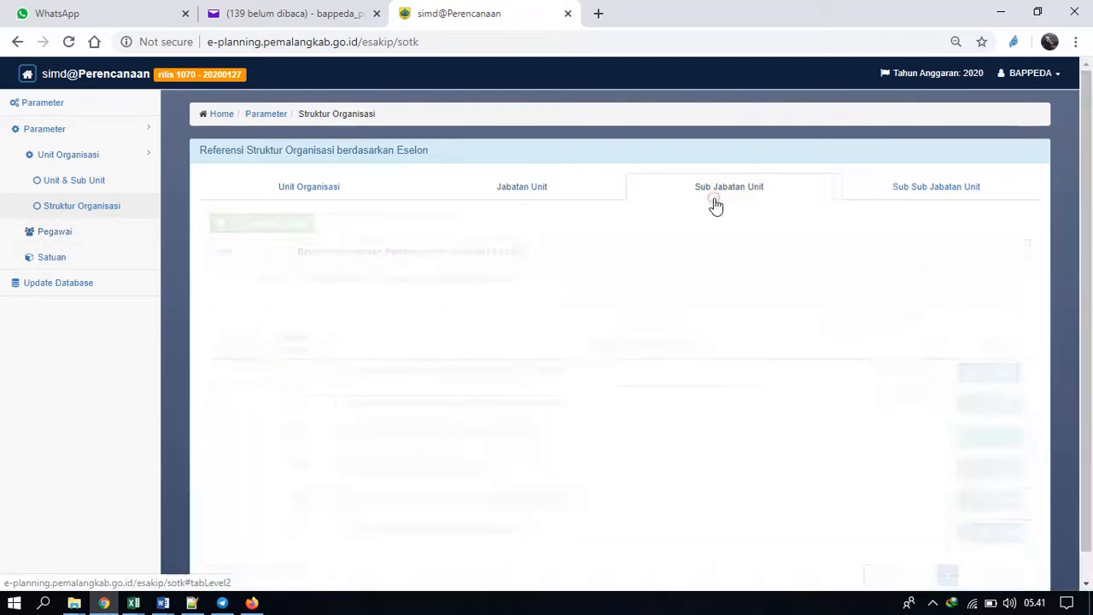
left_click(945, 196)
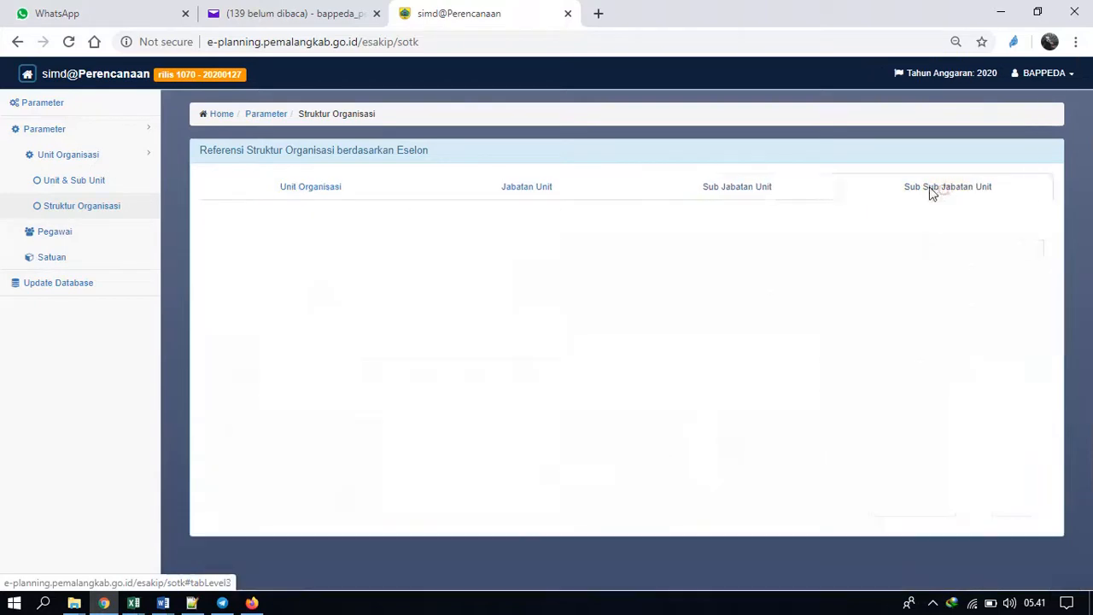
left_click(752, 191)
left_click(530, 189)
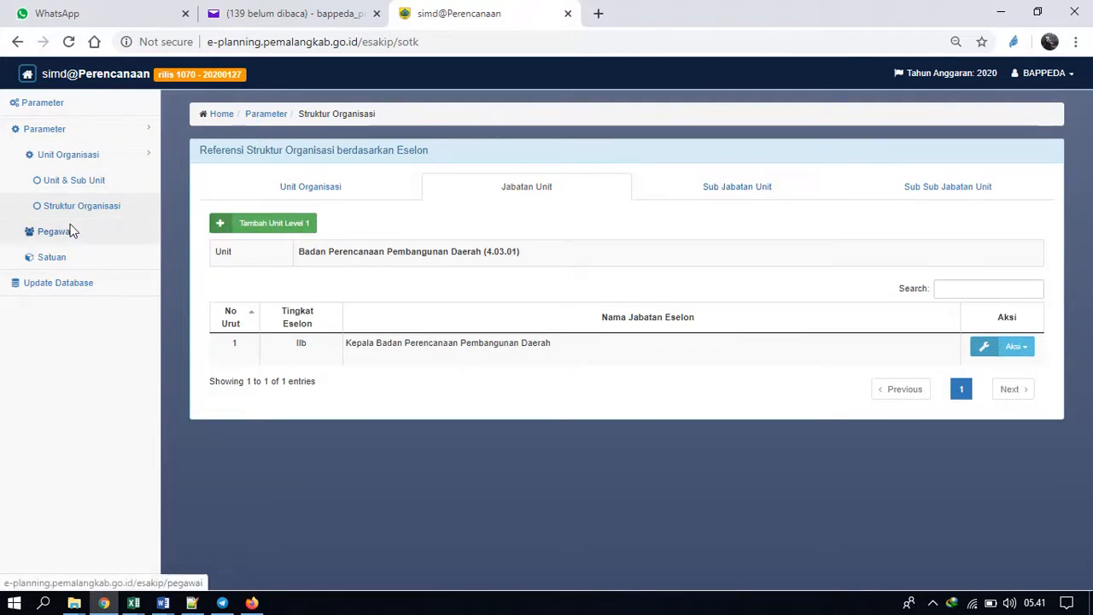
left_click(933, 200)
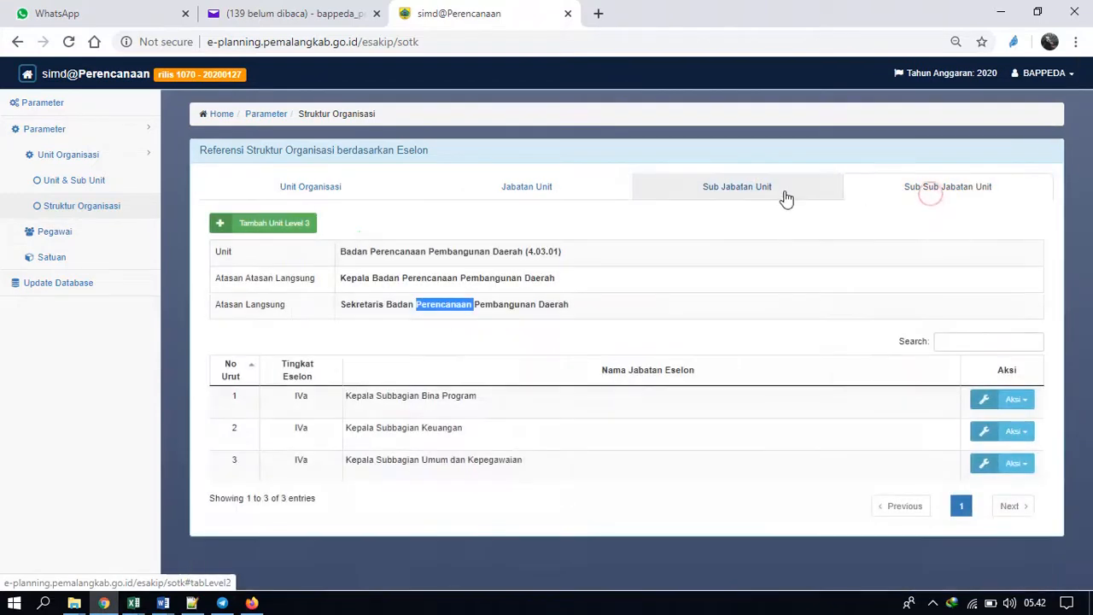
left_click(783, 197)
left_click(550, 194)
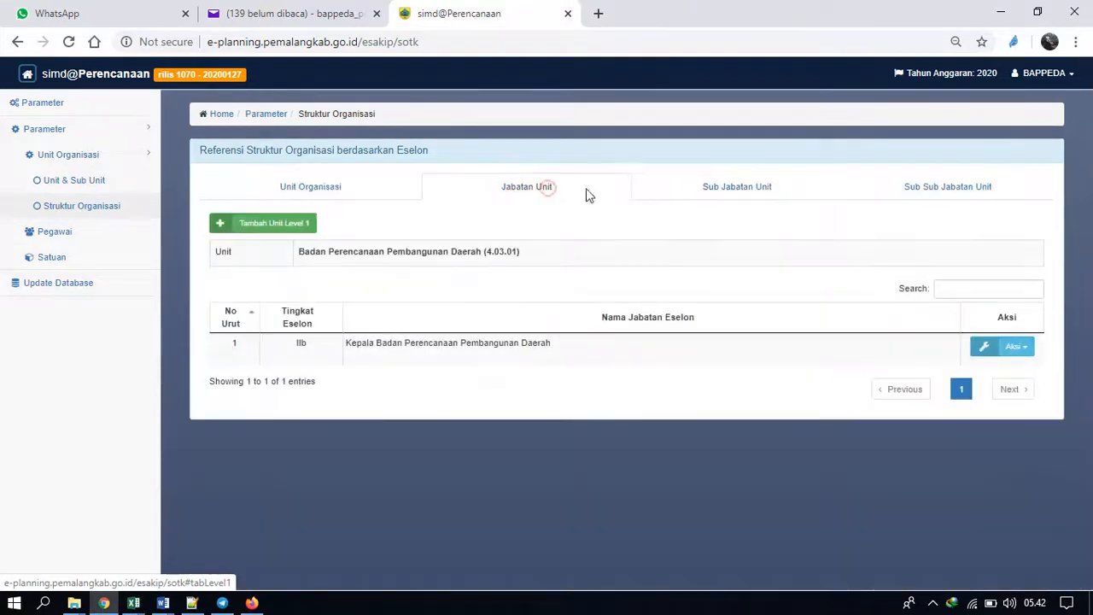
left_click(739, 192)
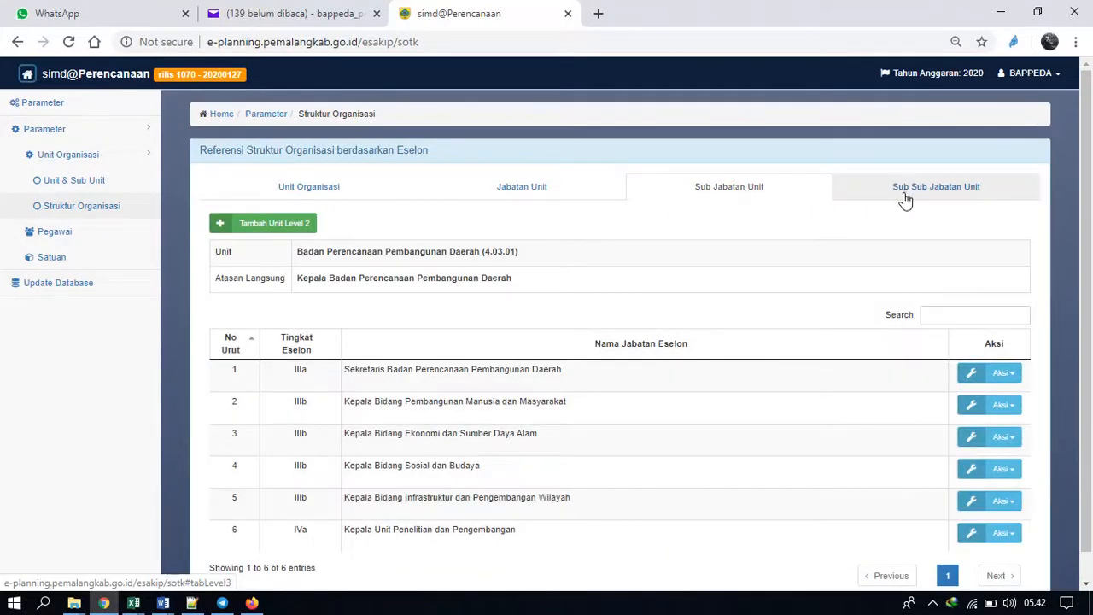
left_click(905, 199)
left_click(757, 185)
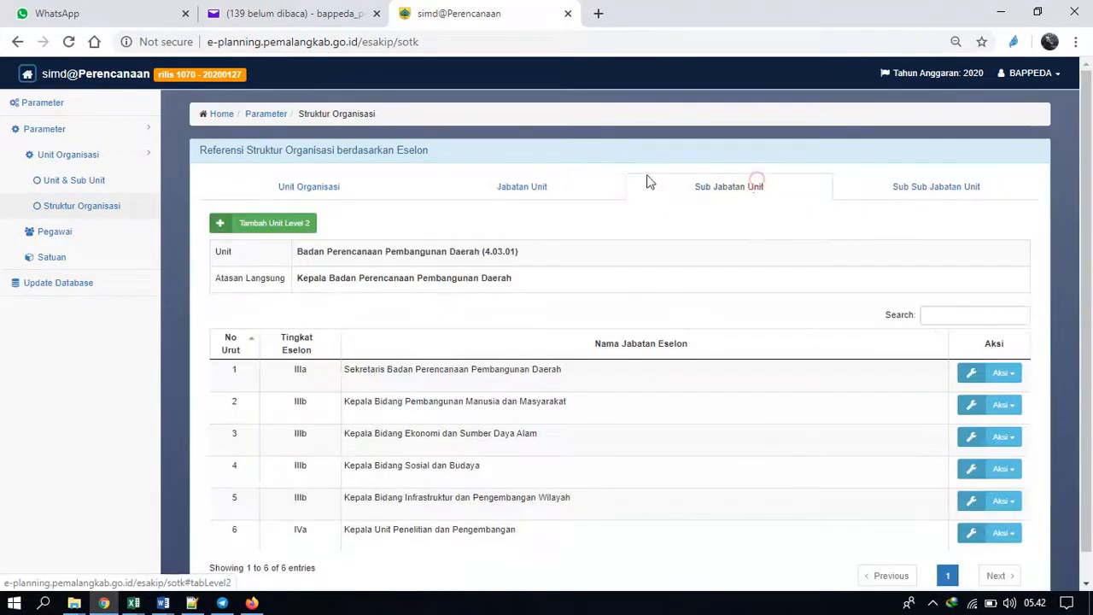
left_click(572, 183)
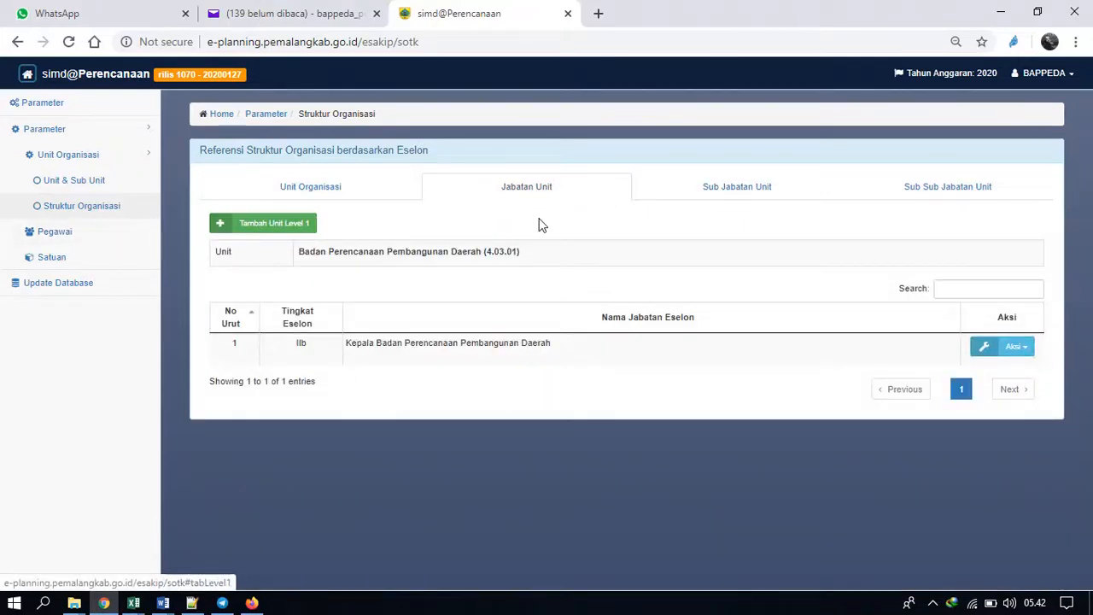
Open the Pegawai parameter and look through the first page of the echelon officials list.
left_click(55, 236)
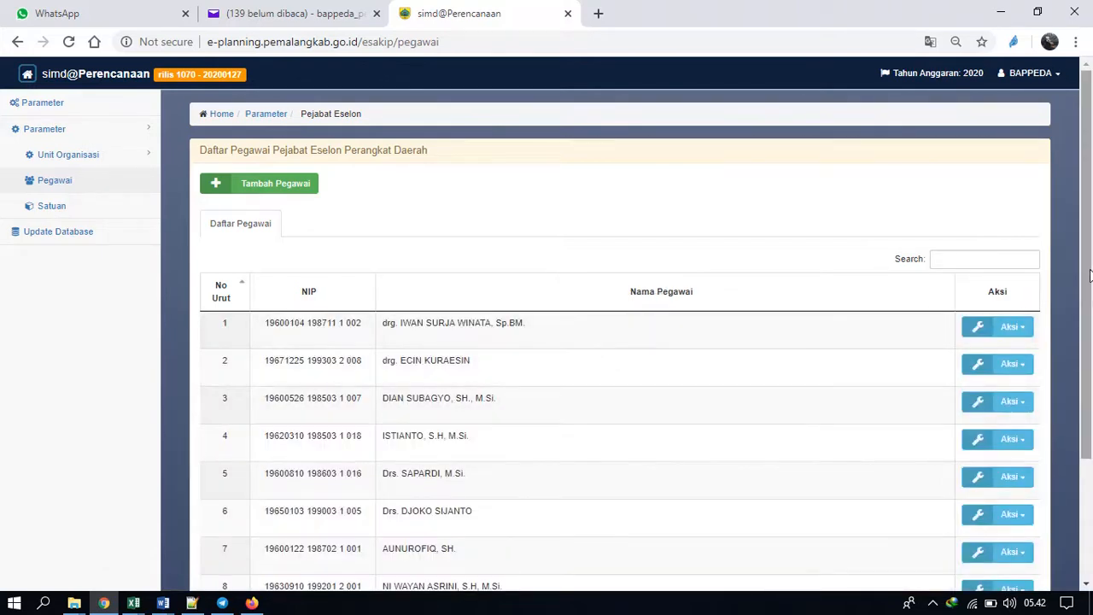
left_click_drag(1090, 275, 1090, 251)
left_click_drag(1089, 308, 1090, 431)
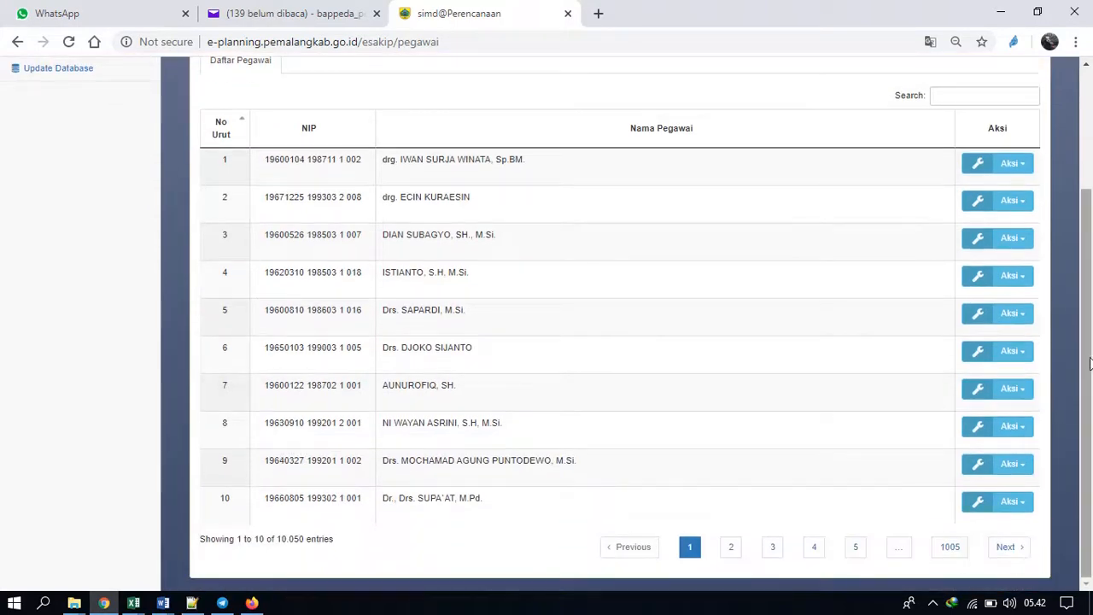
left_click_drag(1089, 363, 1089, 463)
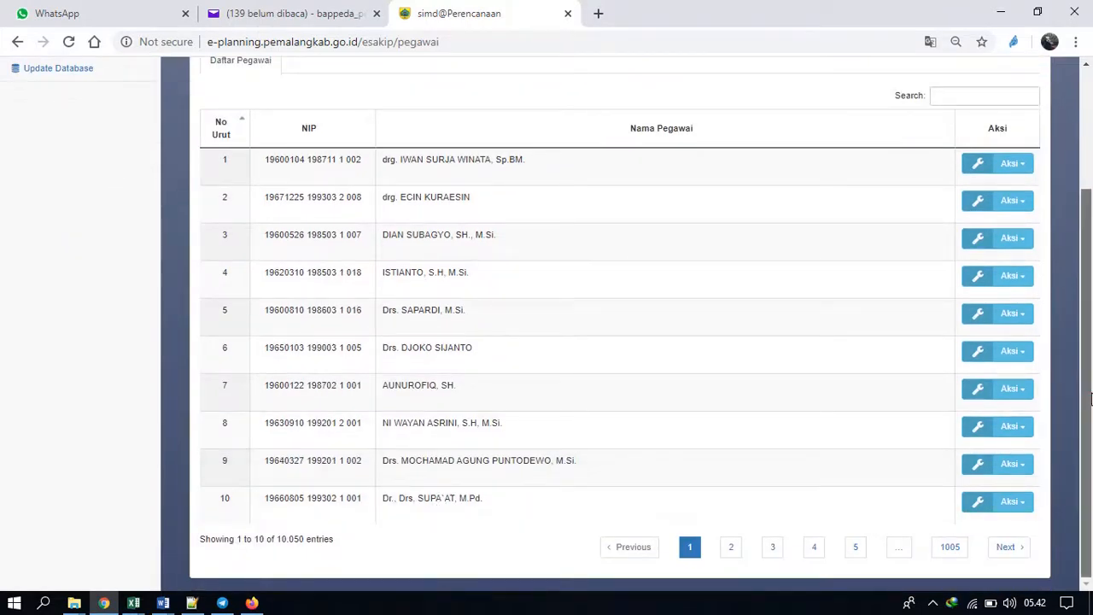
left_click_drag(1088, 395, 1088, 309)
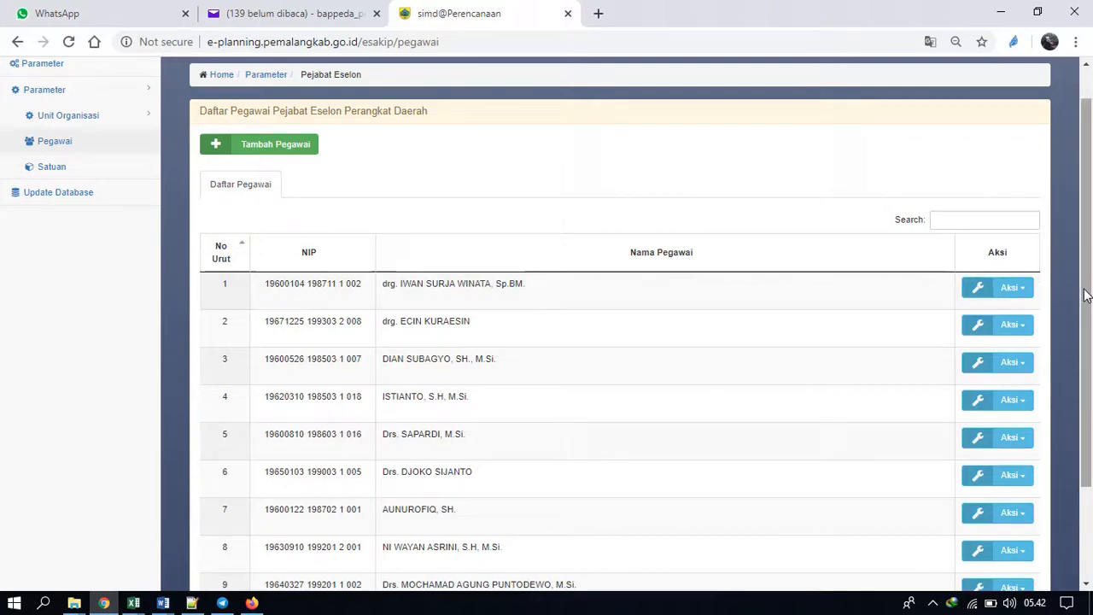
left_click_drag(1084, 293, 1084, 249)
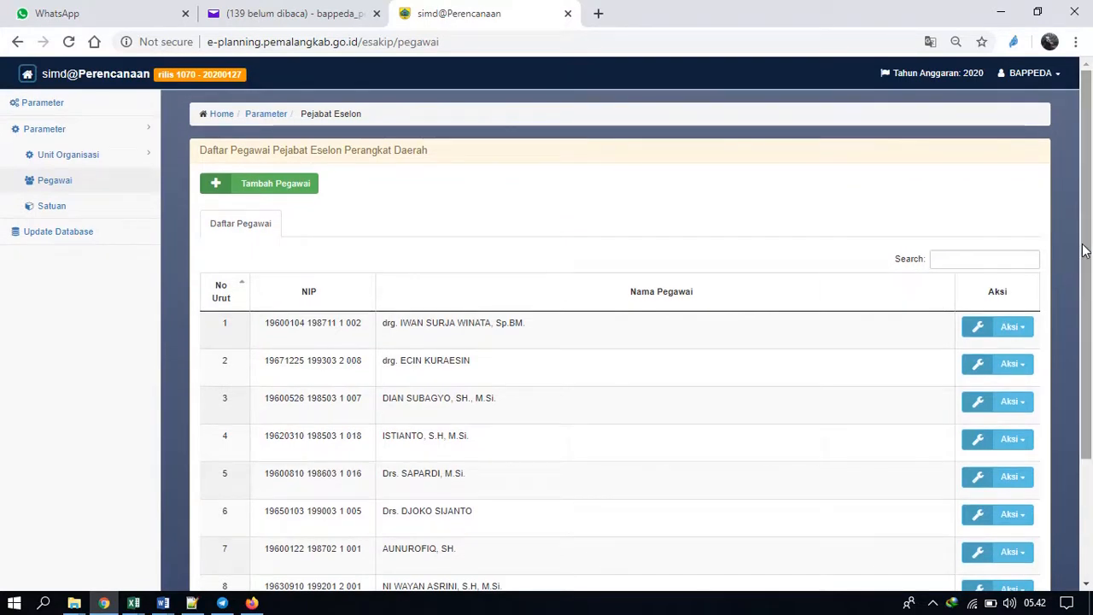
Try to find the agency head's record by searching the employee list for the official's name.
left_click(973, 260)
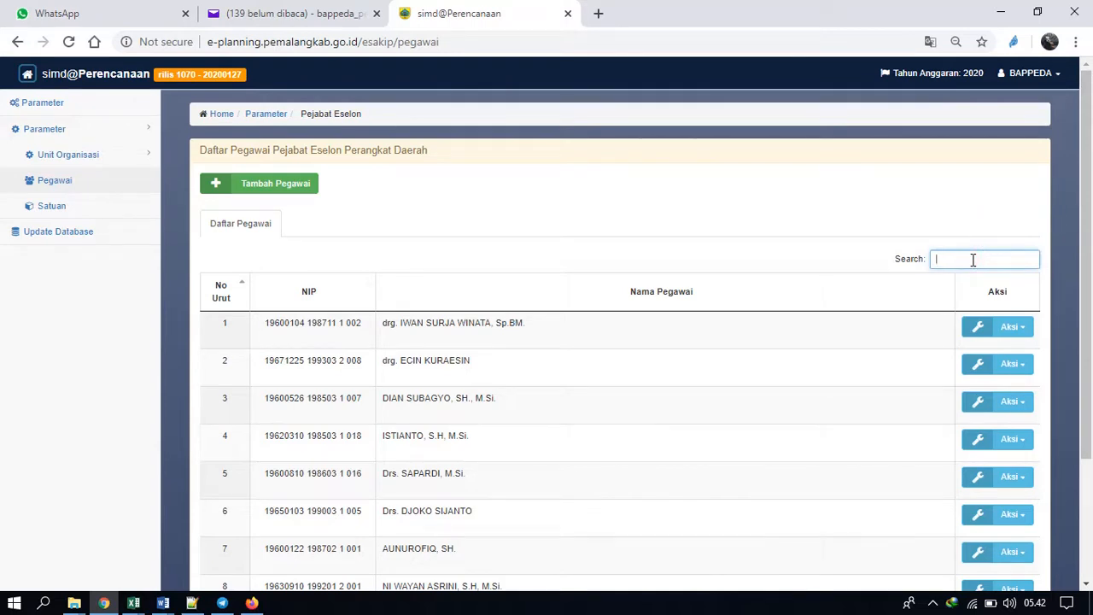
type("su")
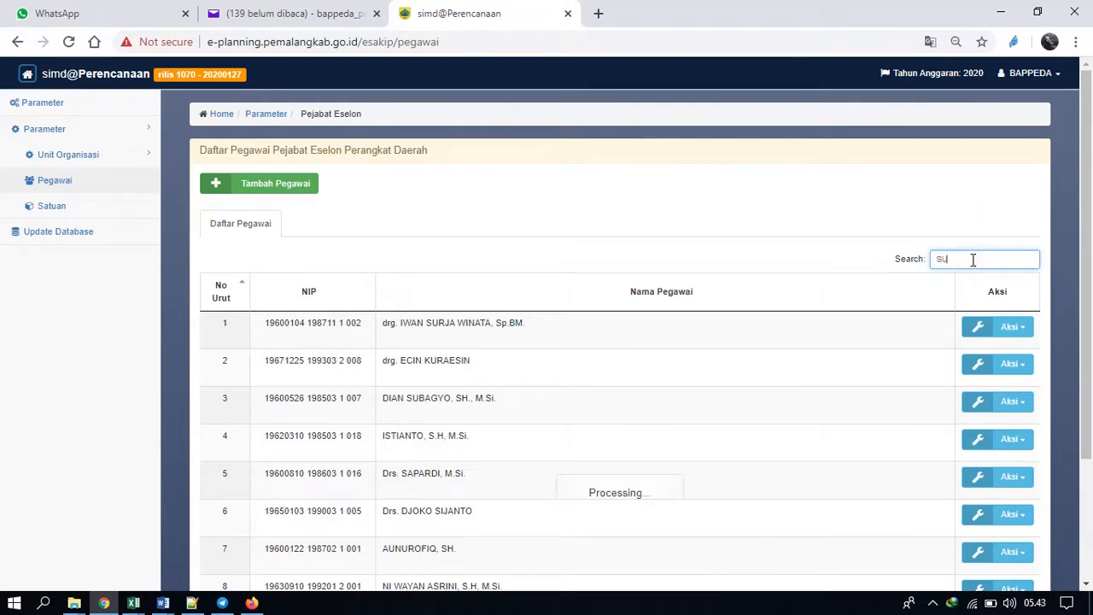
type("pa'")
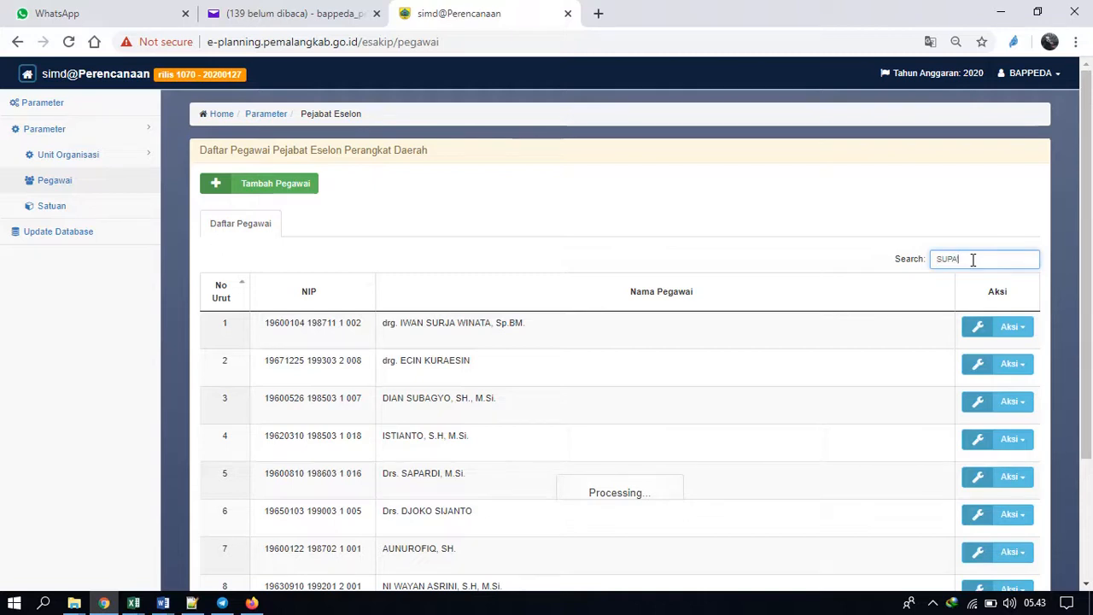
type("a")
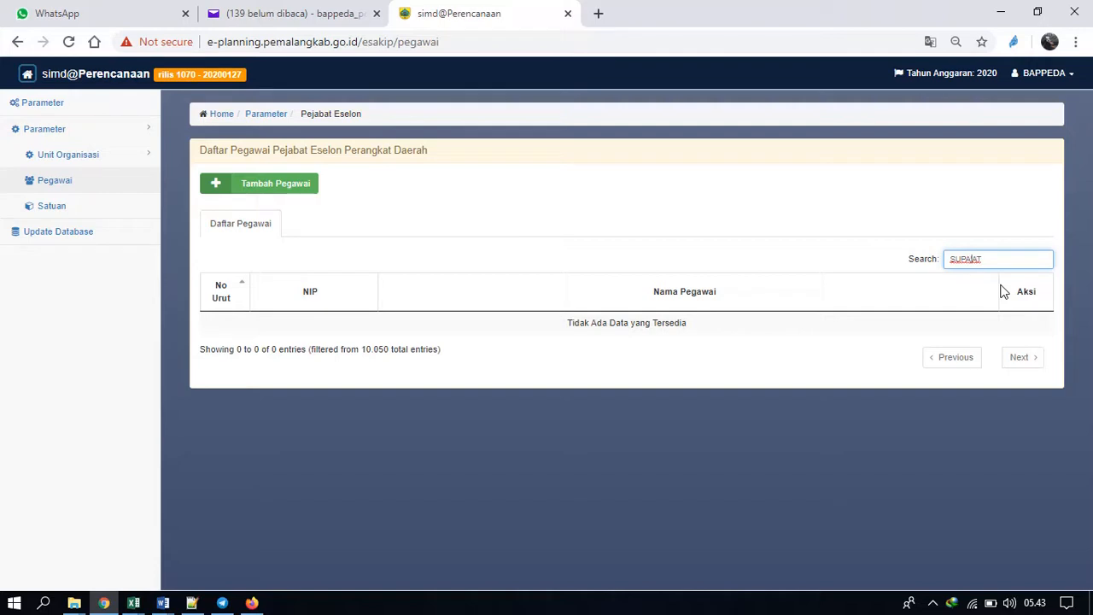
key("BackSpace")
Replace the employee search term with "Dr." to filter the list by academic title.
double_click(991, 255)
type("Di")
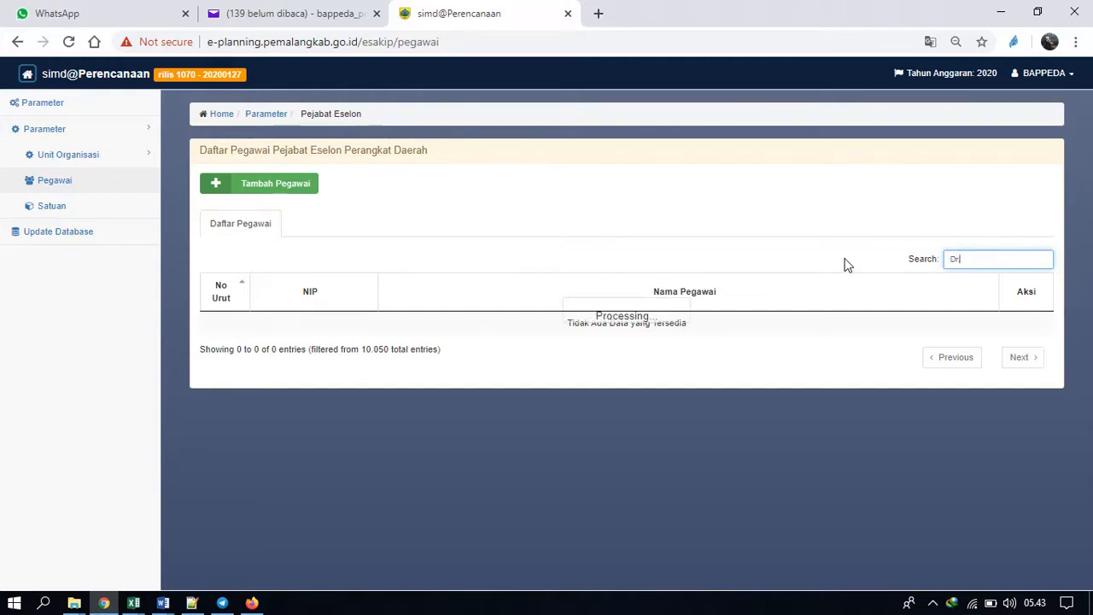
type(".")
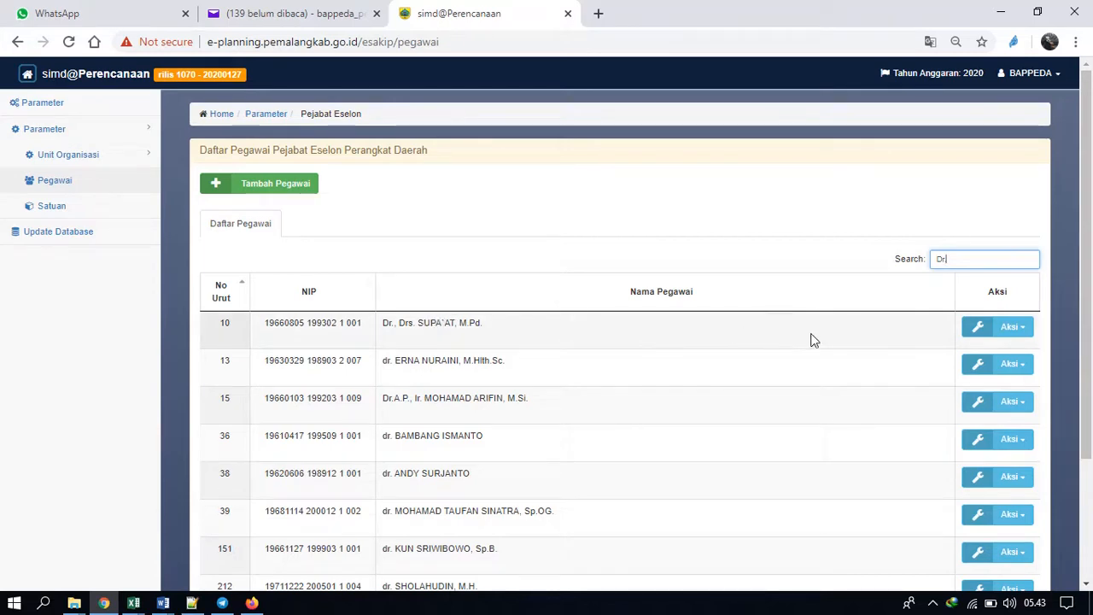
Open the detail data of employee number 10 and review both the Riwayat Pangkat and Riwayat Unit histories.
left_click(1009, 330)
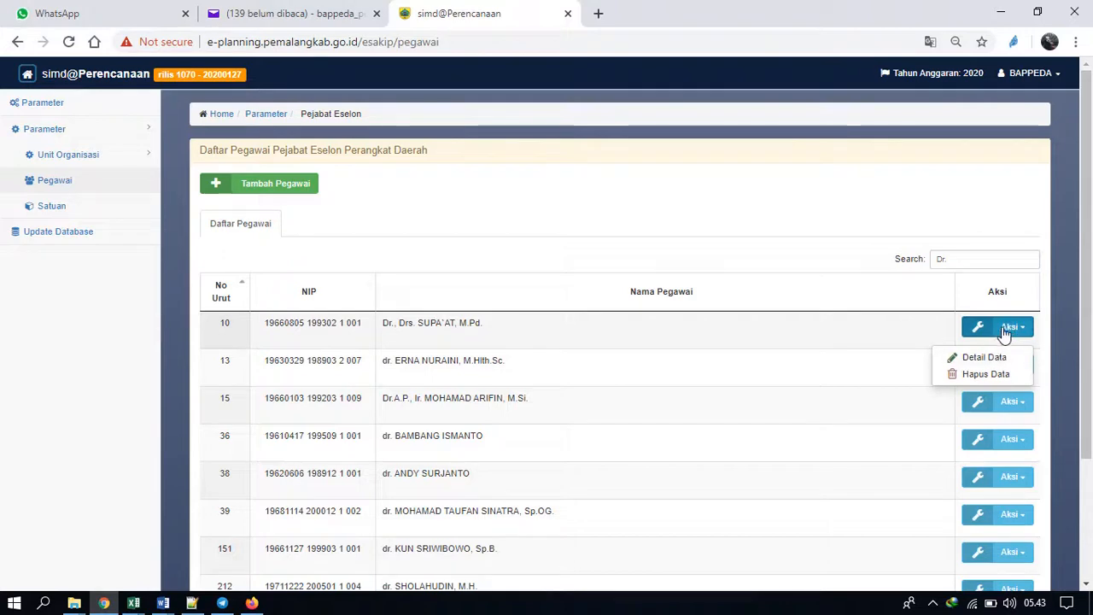
left_click(1010, 326)
left_click(1006, 323)
left_click(999, 357)
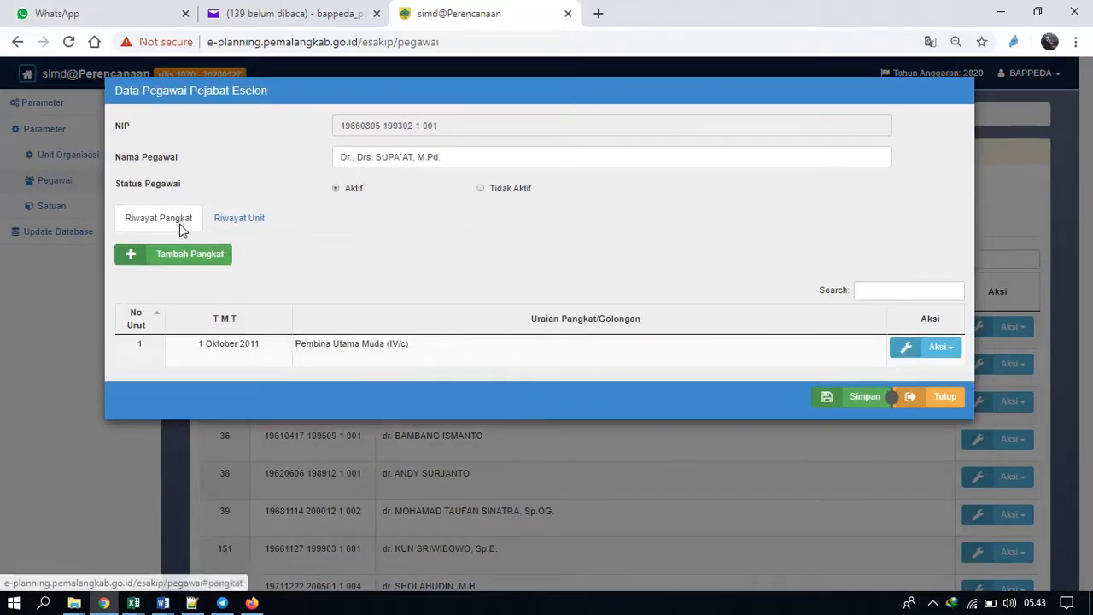
left_click(249, 224)
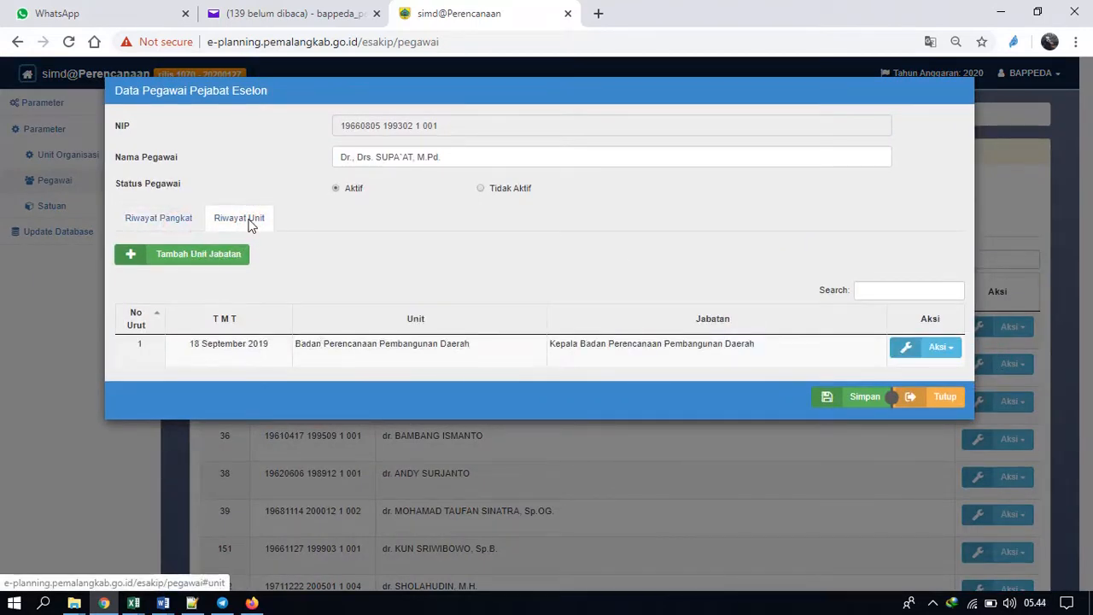
left_click(164, 220)
left_click(241, 222)
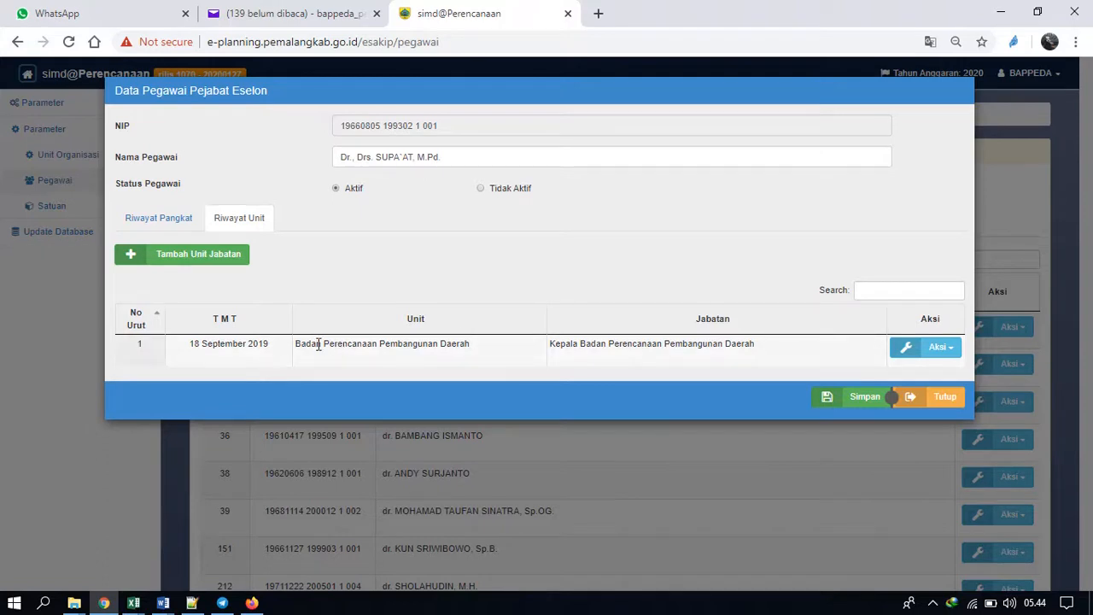
Open the detail data of the employee's Kepala Badan Perencanaan Pembangunan Daerah entry in the Riwayat Unit history.
left_click(186, 220)
left_click(236, 221)
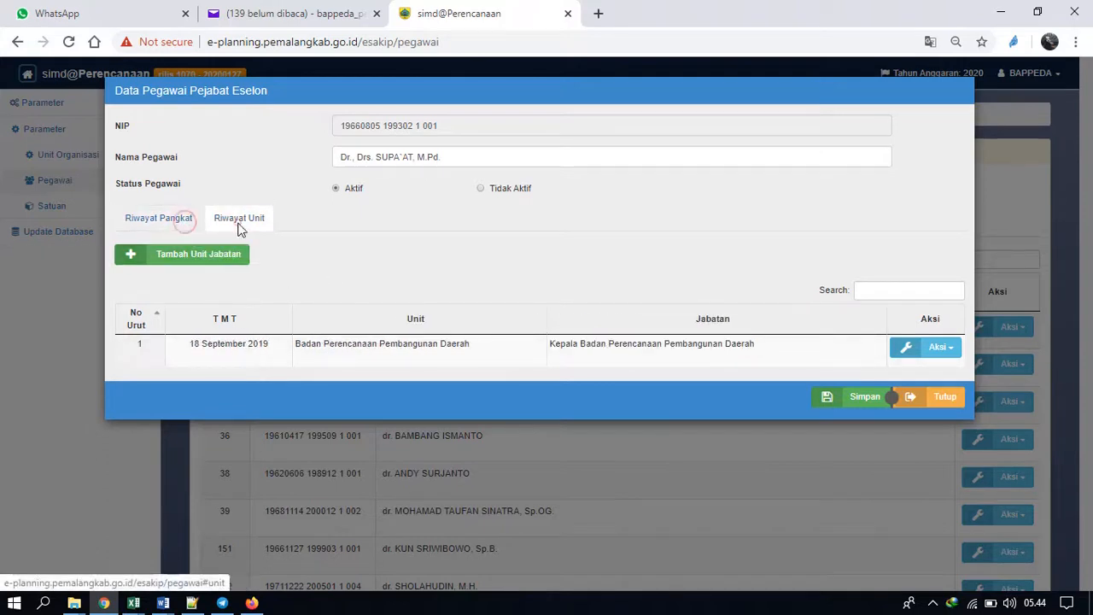
left_click(939, 348)
scroll(966, 300, "down", 1)
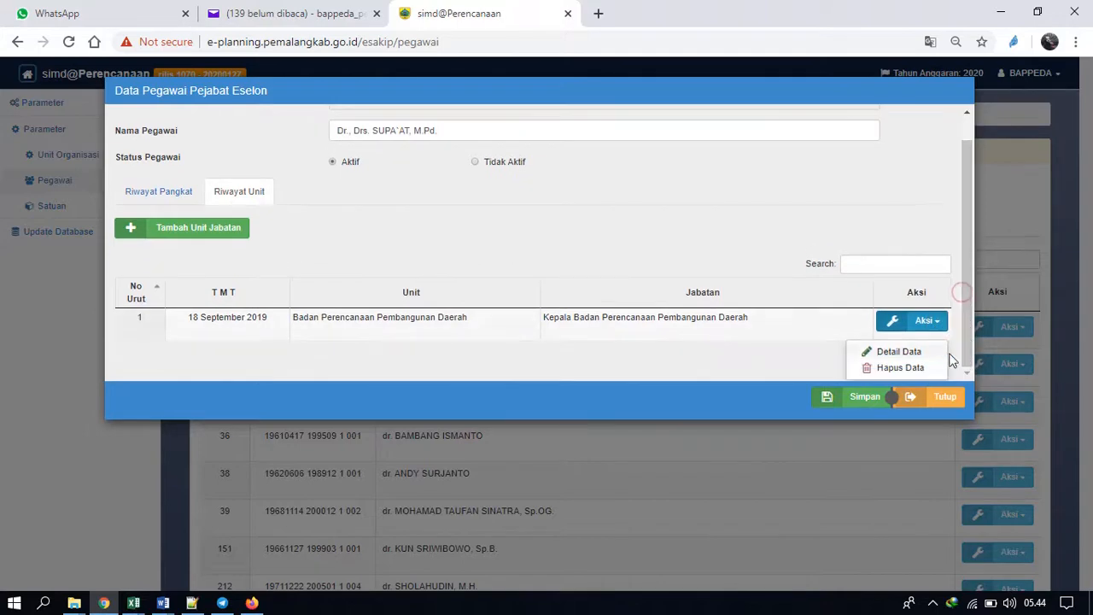
left_click(915, 352)
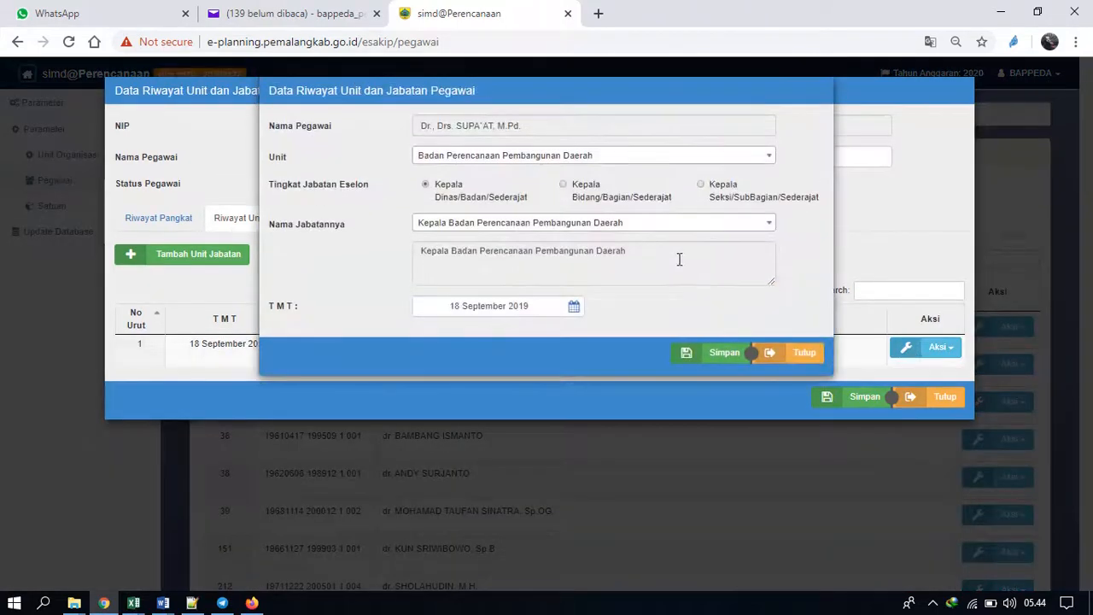
Check the Unit and Nama Jabatannya choices of the position entry, close it without changes, and save the employee record.
left_click(739, 226)
left_click(740, 224)
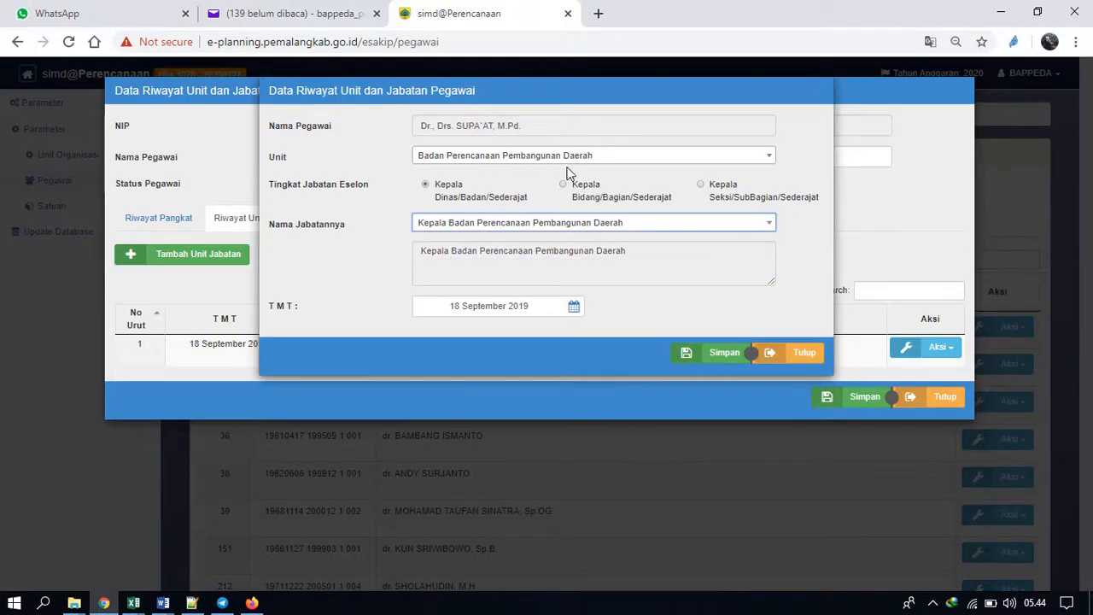
left_click(593, 161)
left_click(595, 167)
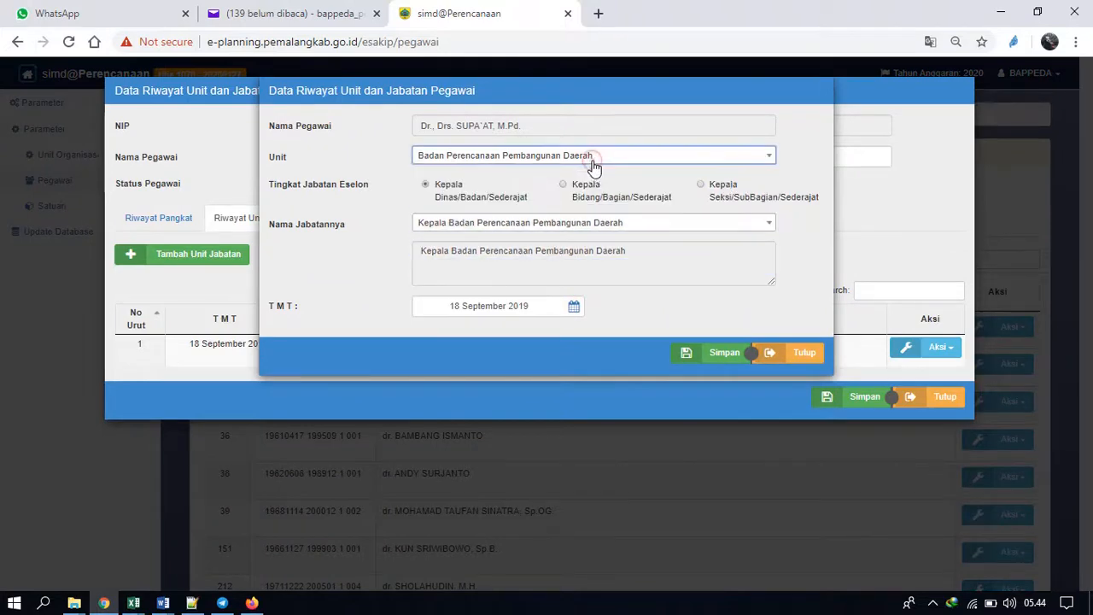
left_click(663, 231)
left_click(664, 230)
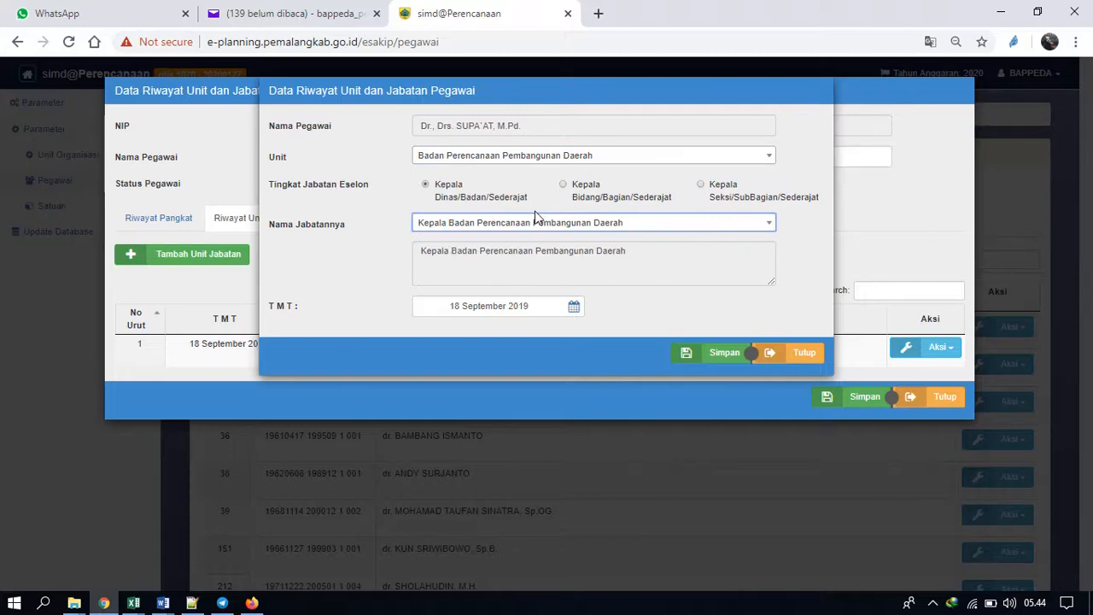
left_click(815, 352)
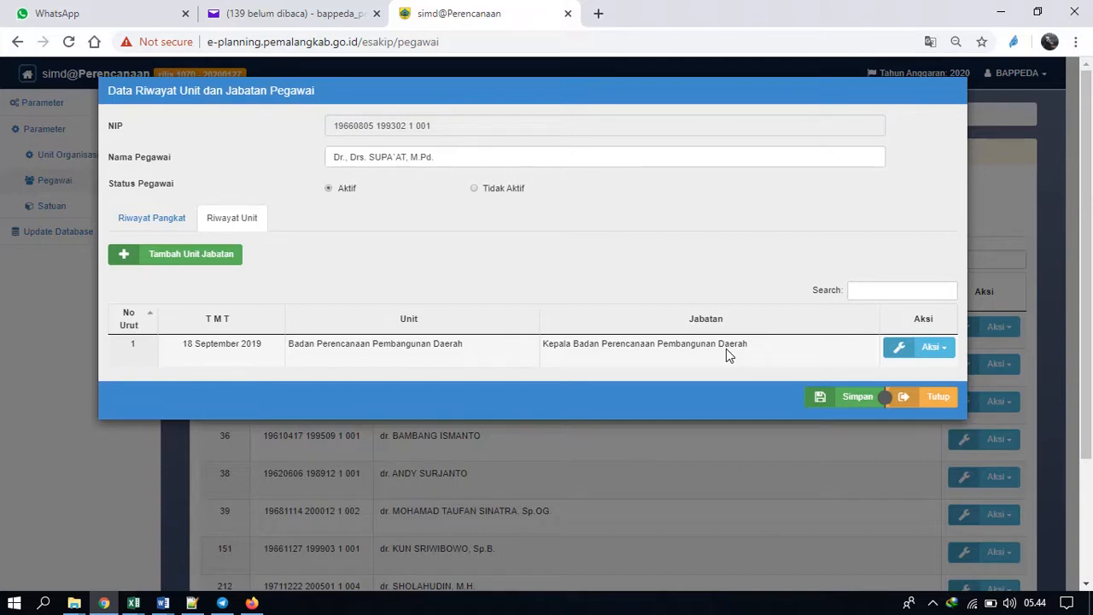
left_click(850, 398)
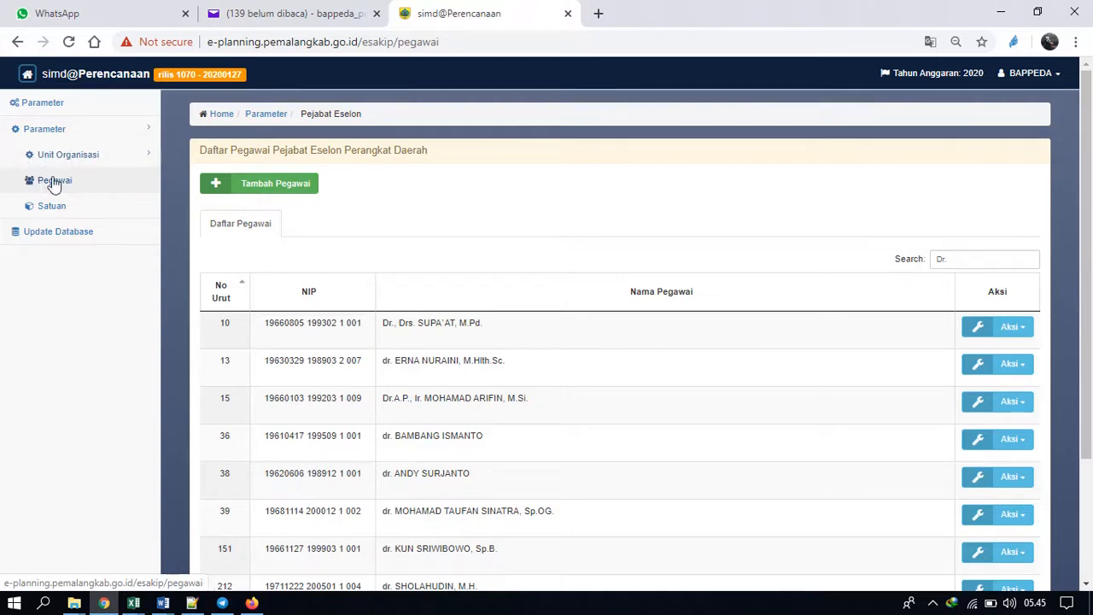
Return to the home page, enter the RPJMD & Renstra module, and open the Cetak Renstra report form.
left_click(77, 85)
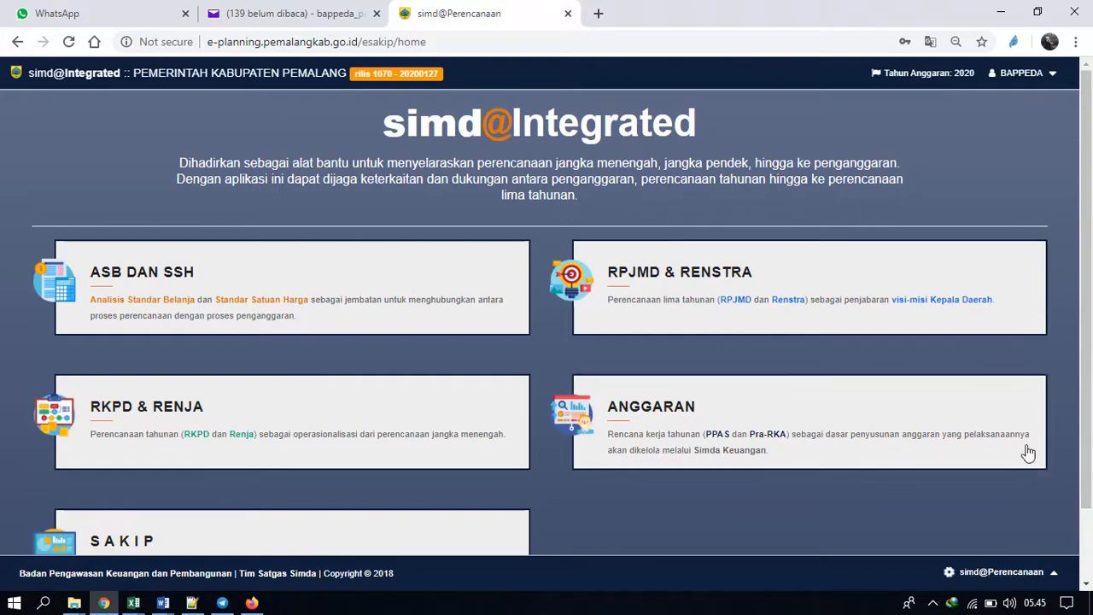
scroll(1091, 384, "down", 1)
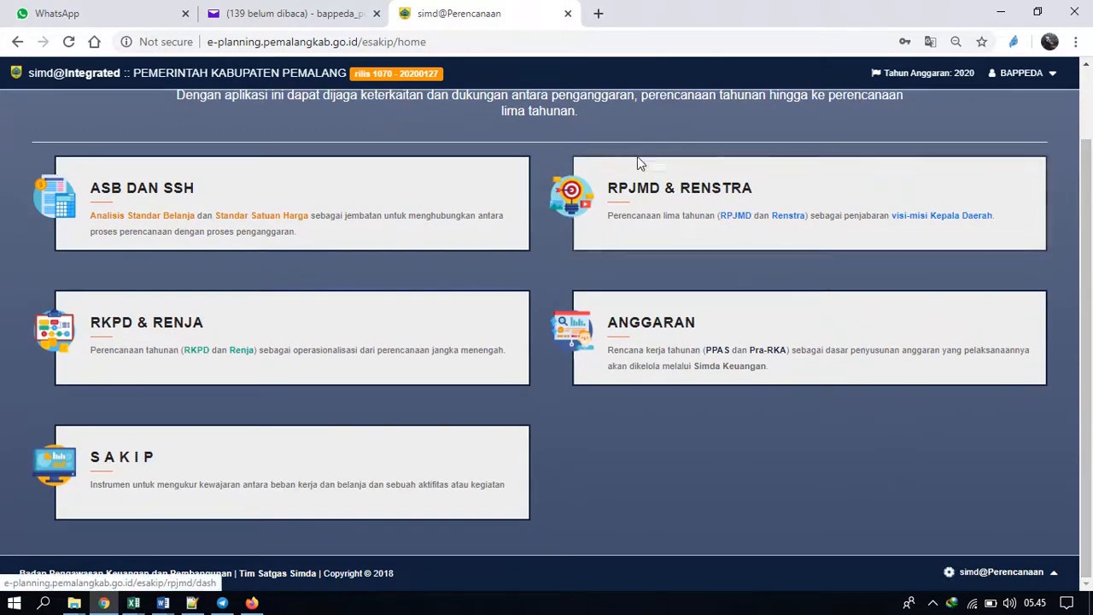
left_click(733, 203)
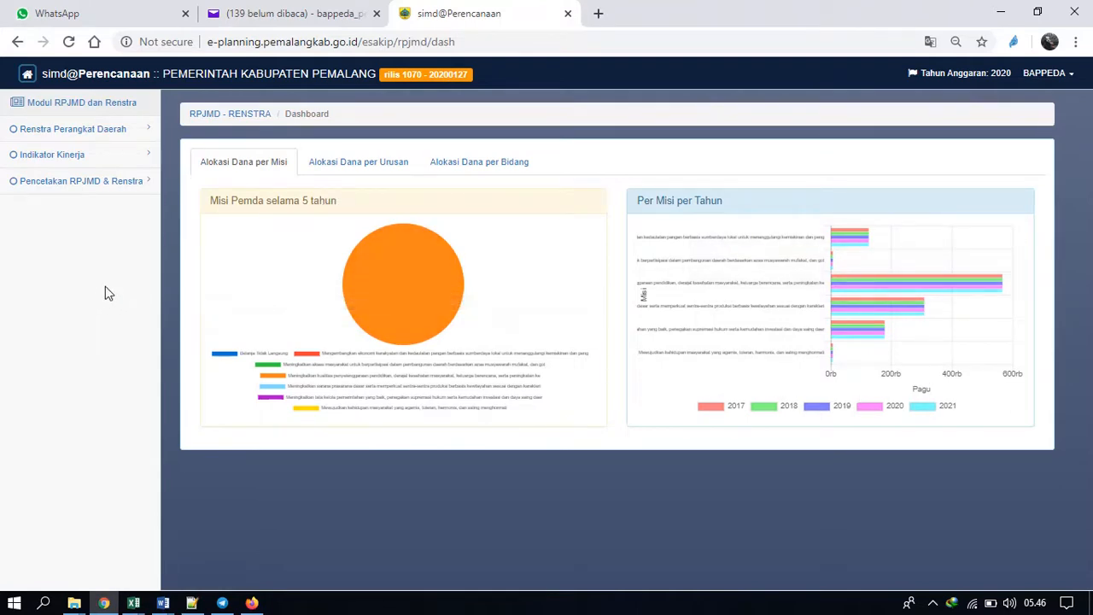
left_click(109, 183)
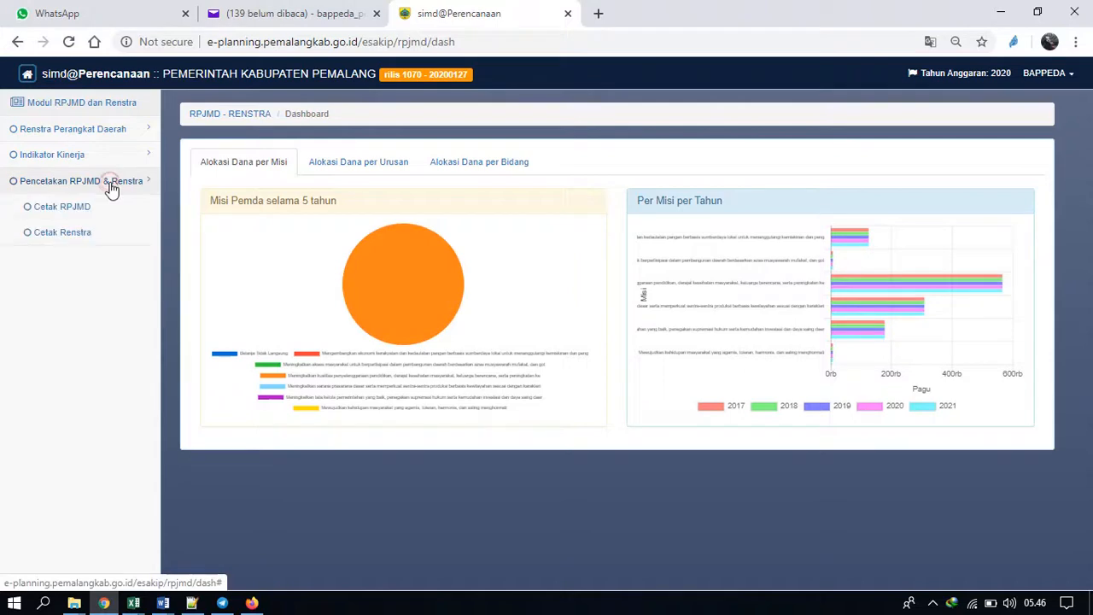
left_click(73, 231)
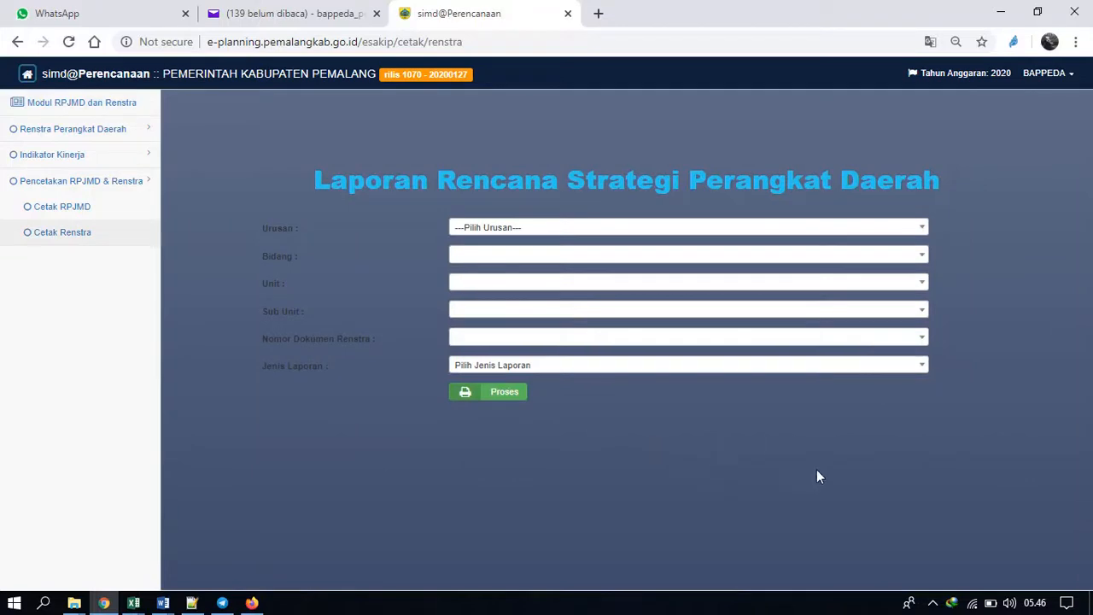
Set Urusan to Unsur Penunjang Urusan Pemerintahan, Bidang to Perencanaan, and both Unit and Sub Unit to Badan Perencanaan Pembangunan Daerah.
left_click(567, 232)
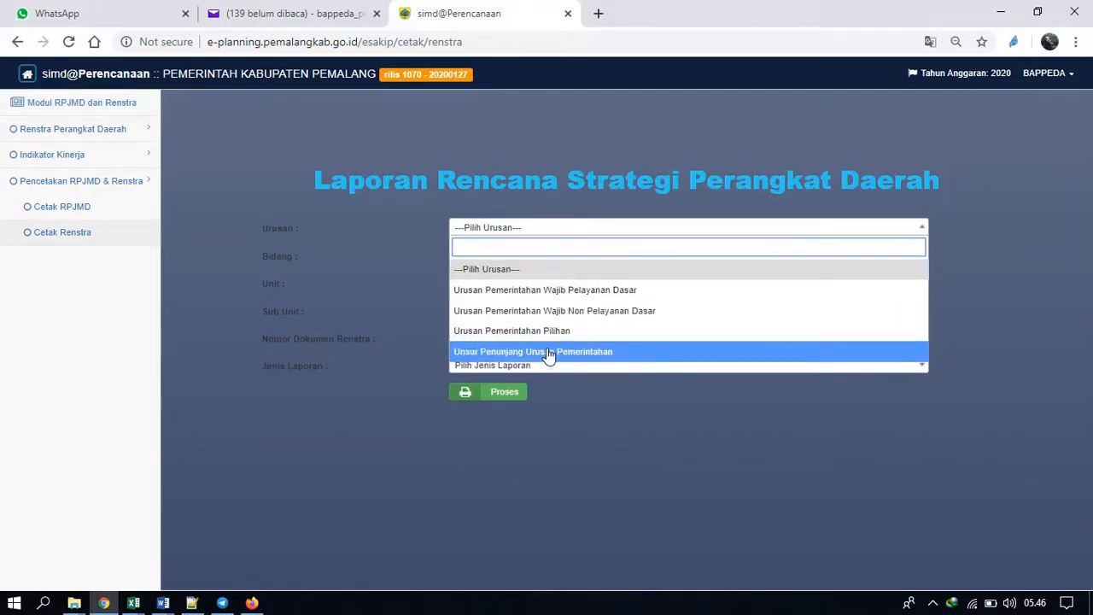
left_click(548, 352)
left_click(563, 256)
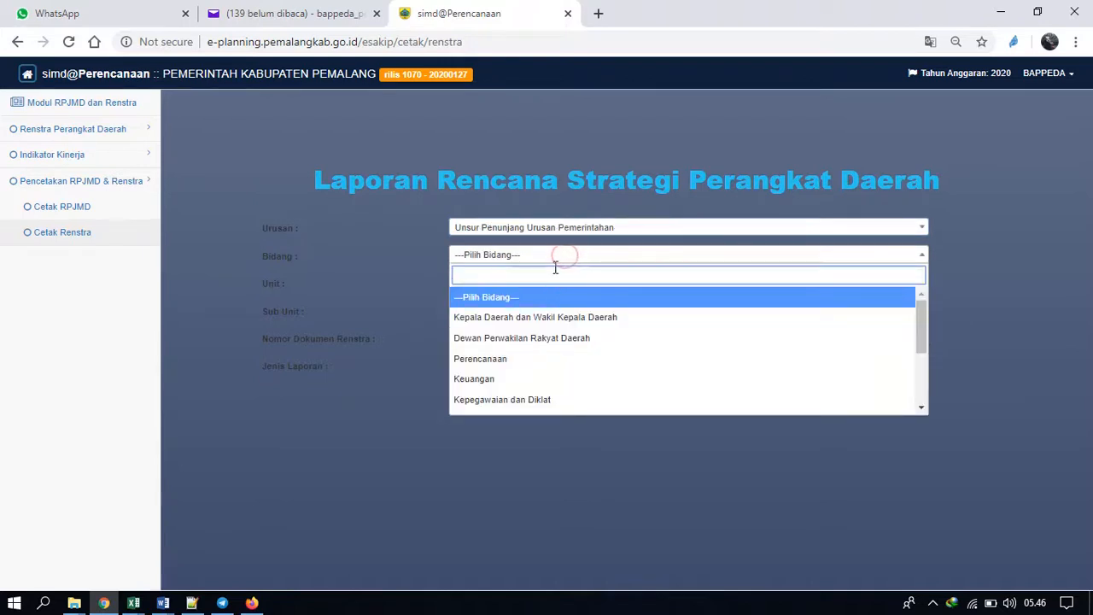
left_click(521, 360)
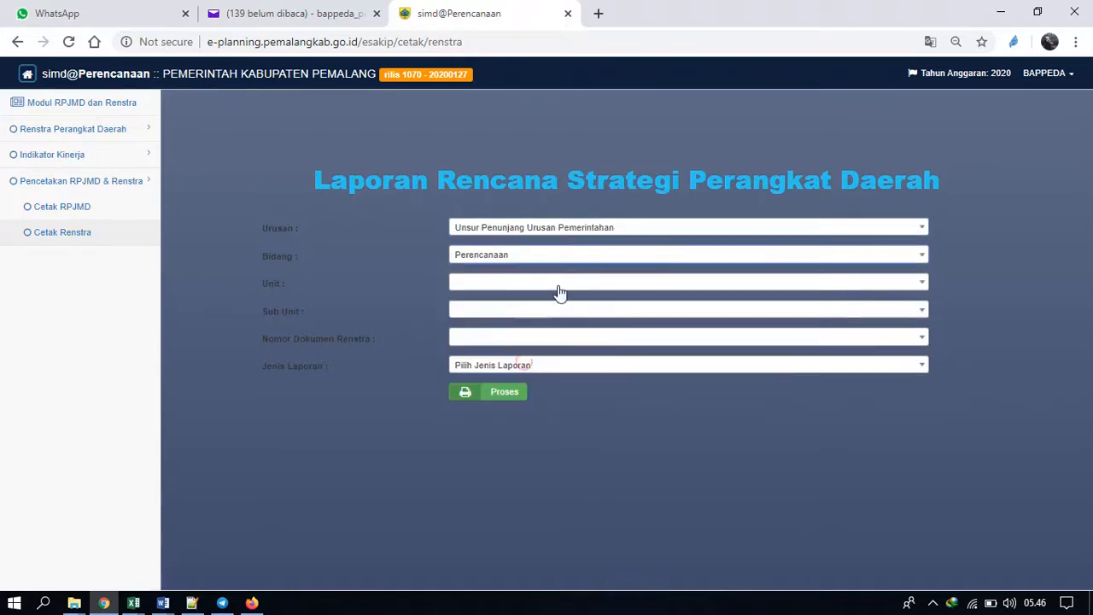
left_click(574, 284)
left_click(552, 343)
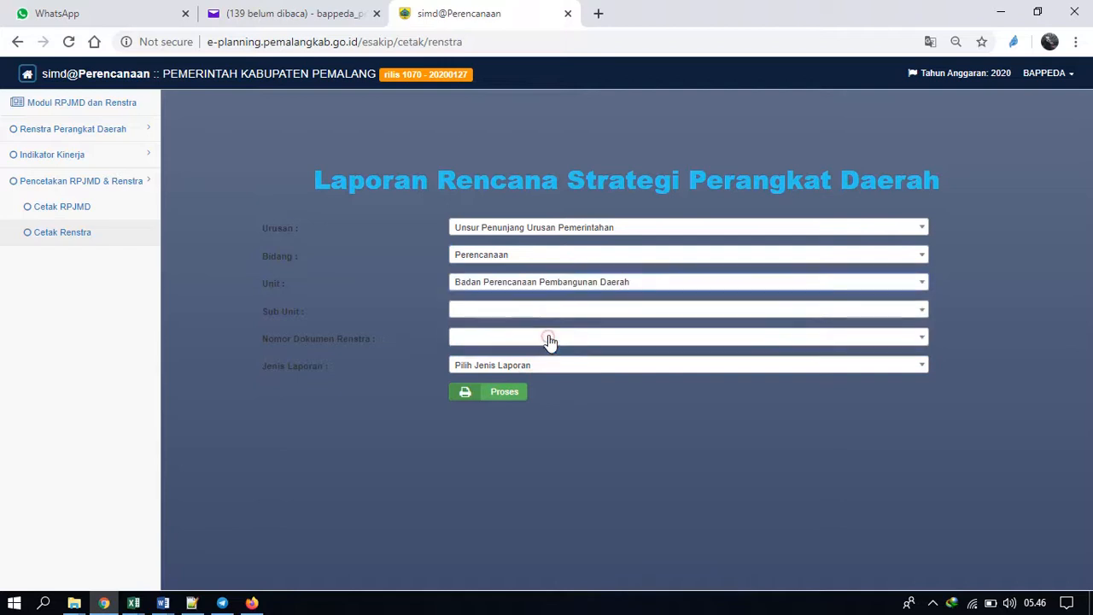
left_click(565, 311)
left_click(555, 372)
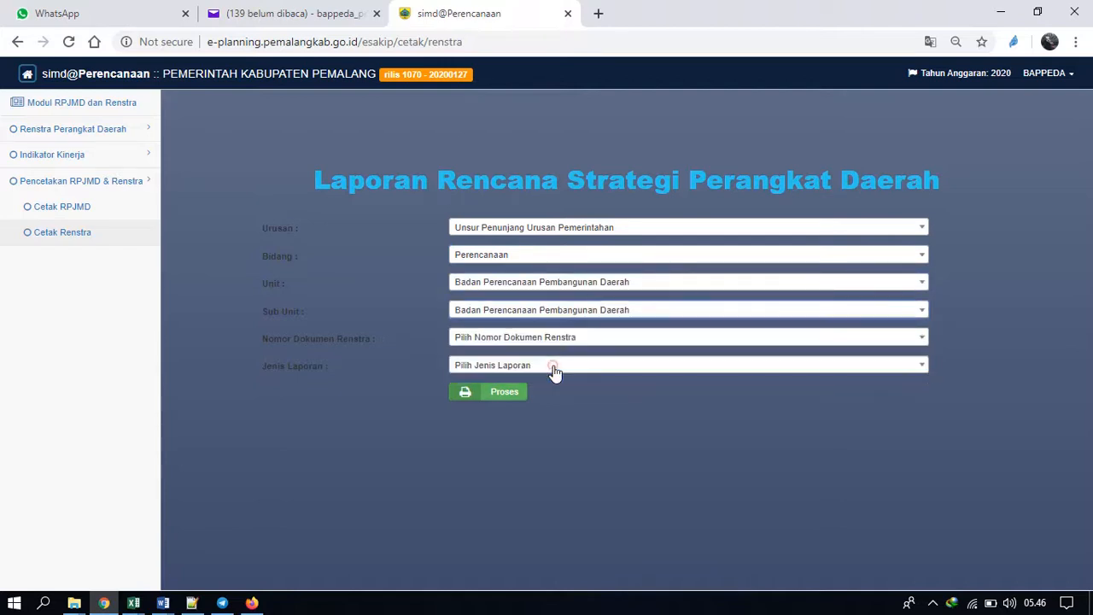
Generate the Pendanaan Indikatif report for the document Renstra Badan Perencanaan Pembangunan Daerah.
left_click(564, 341)
left_click(531, 405)
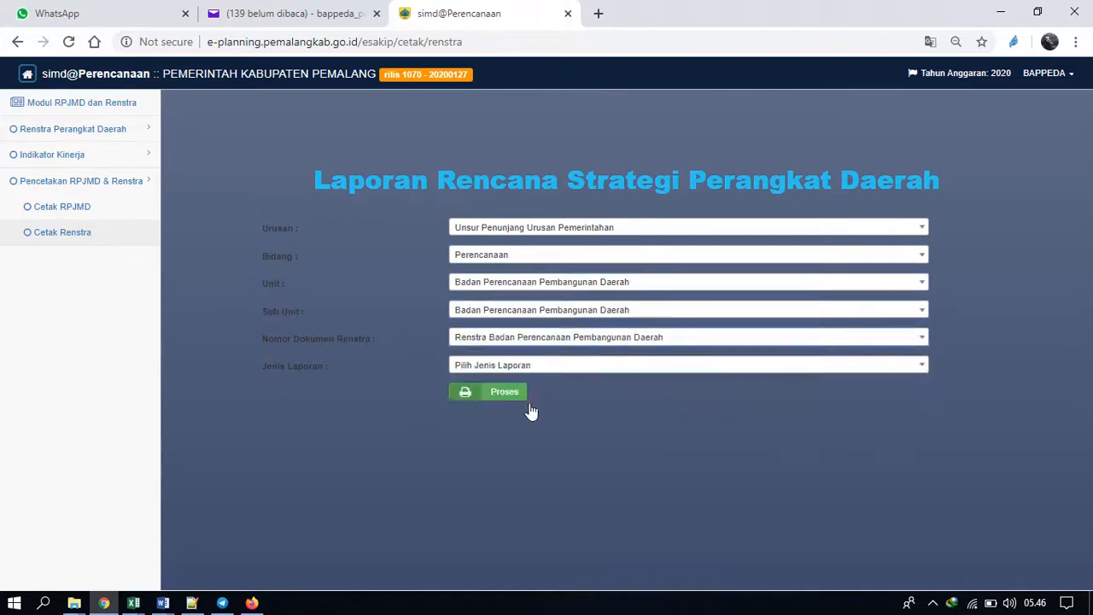
left_click(543, 367)
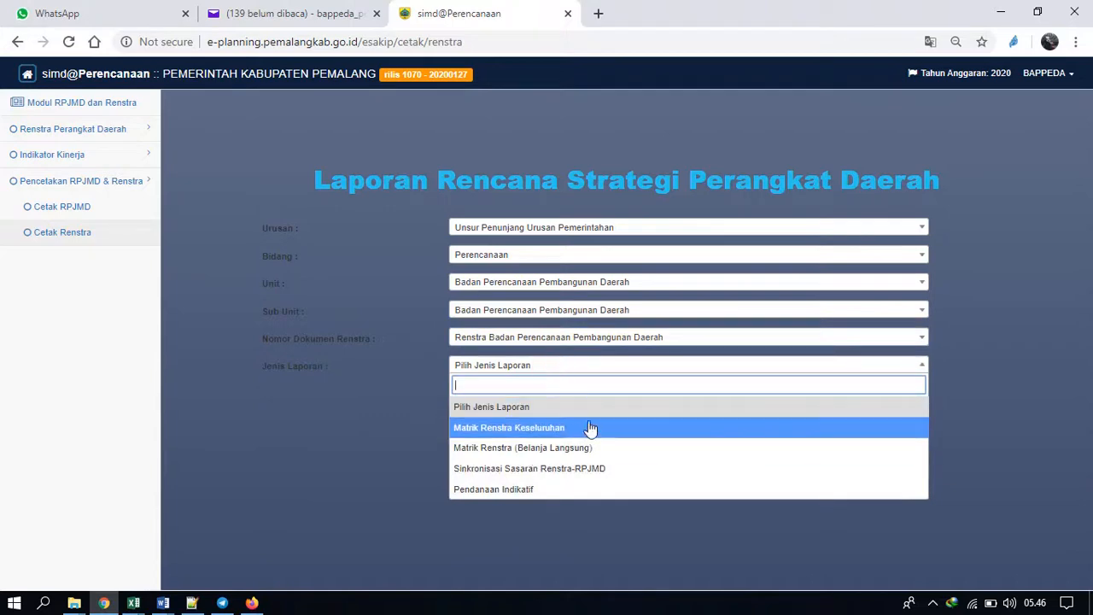
left_click(529, 489)
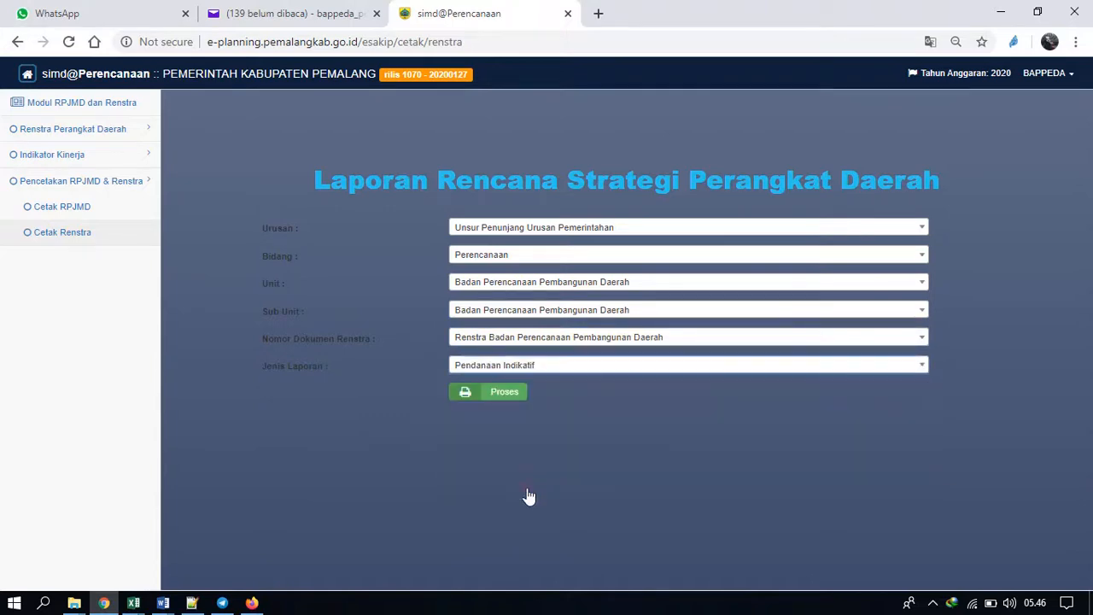
left_click(504, 393)
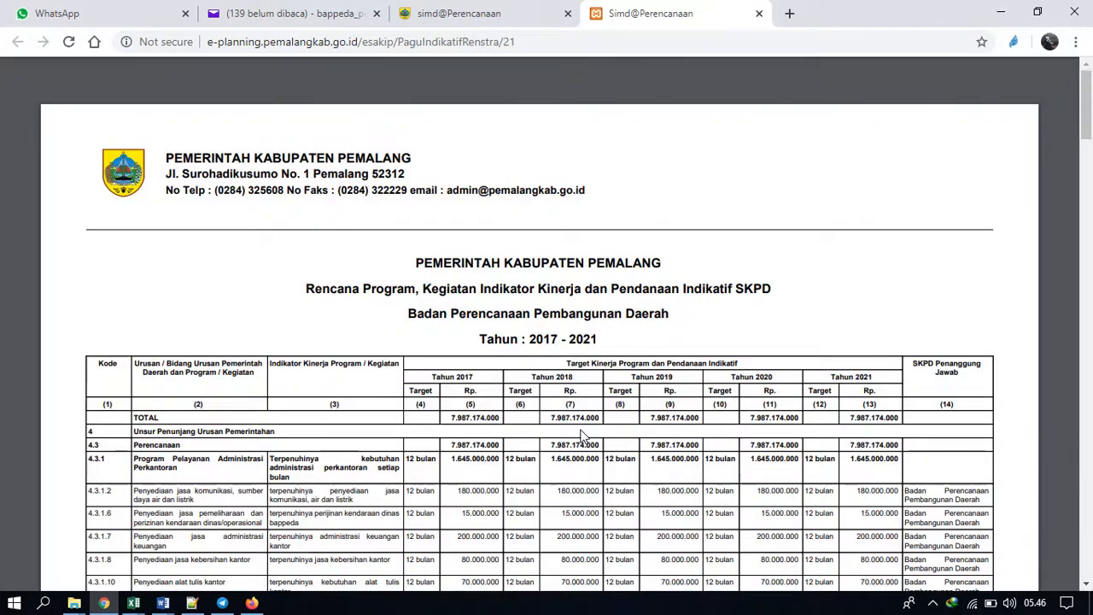
Examine the program codes, performance indicators, yearly targets and indicative funding for 2017 to 2021 throughout the generated Renstra report.
scroll(580, 436, "down", 2)
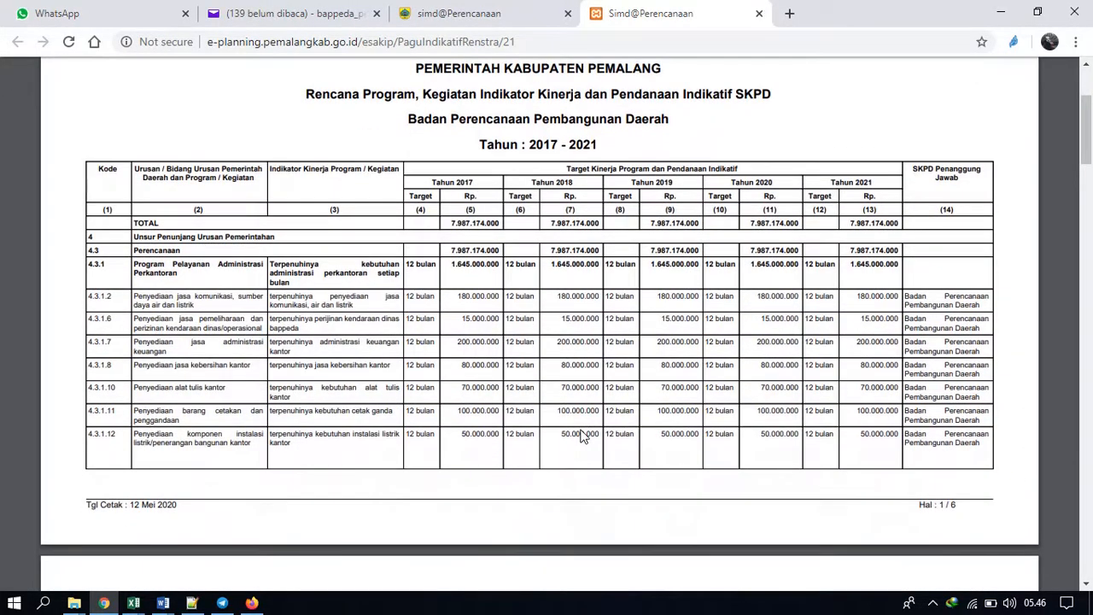
scroll(580, 436, "down", 10)
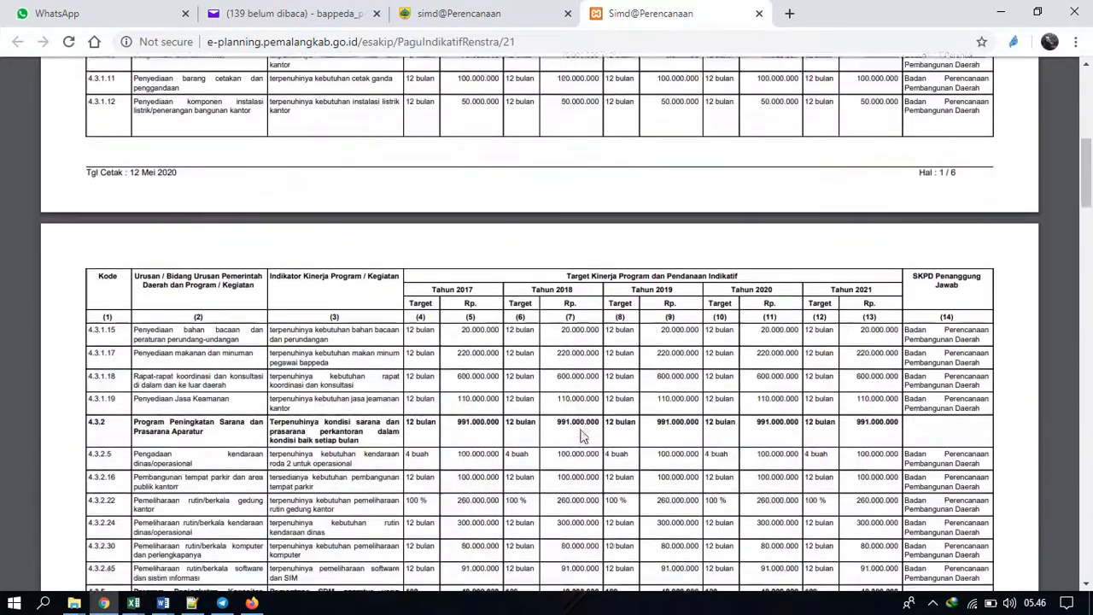
scroll(581, 436, "down", 10)
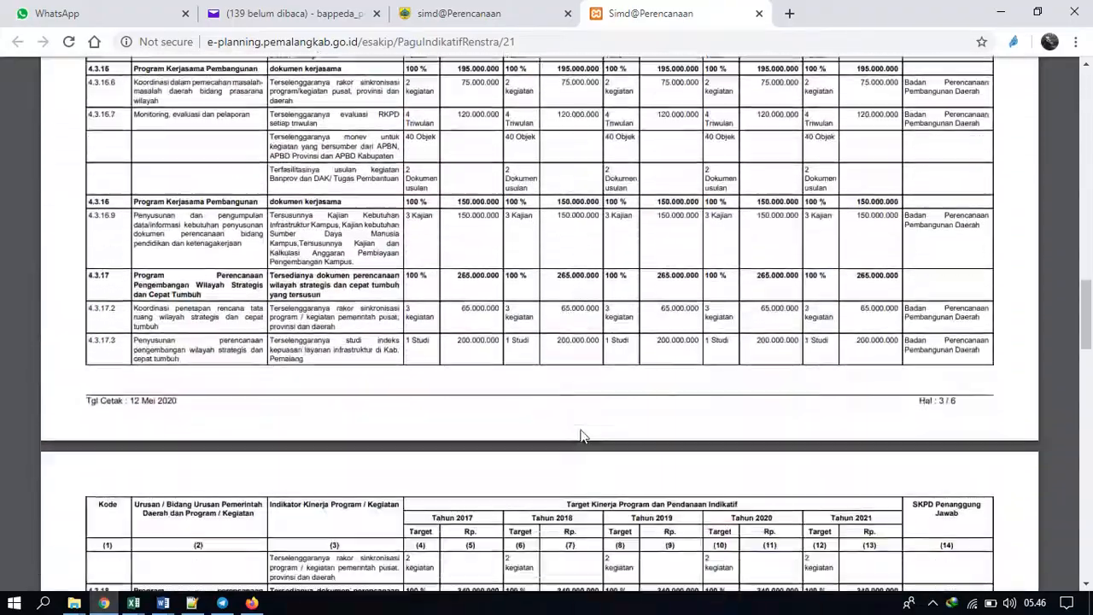
scroll(581, 436, "down", 10)
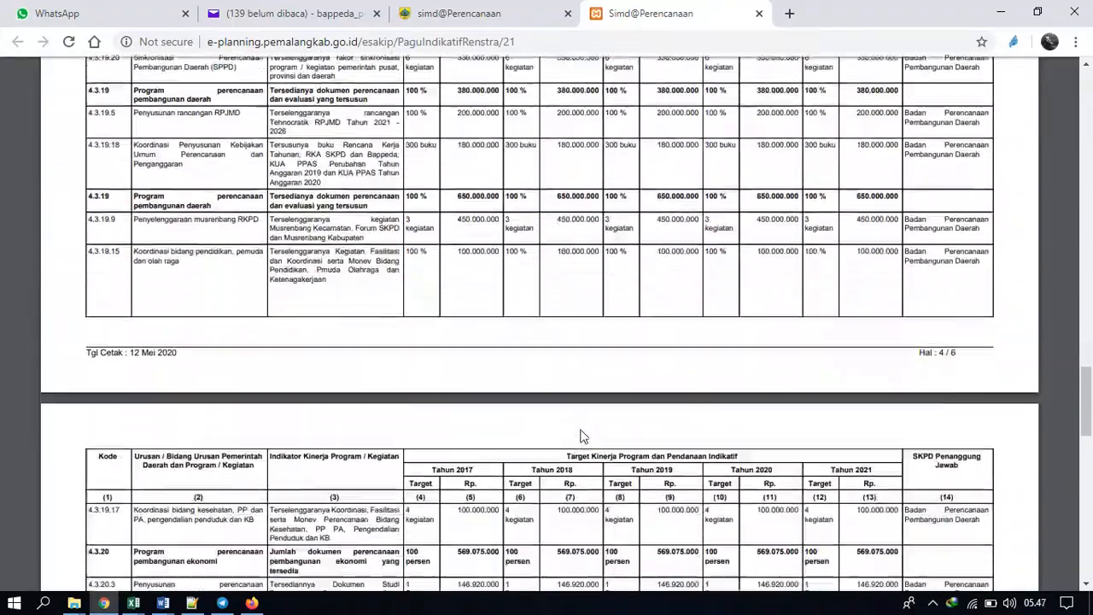
scroll(580, 435, "down", 15)
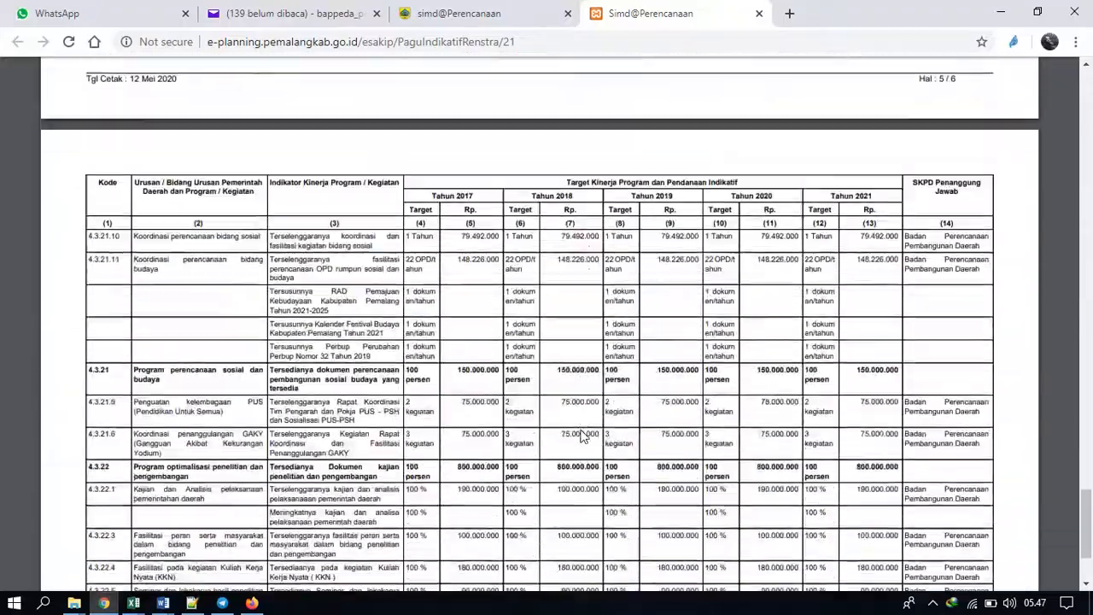
scroll(580, 435, "up", 20)
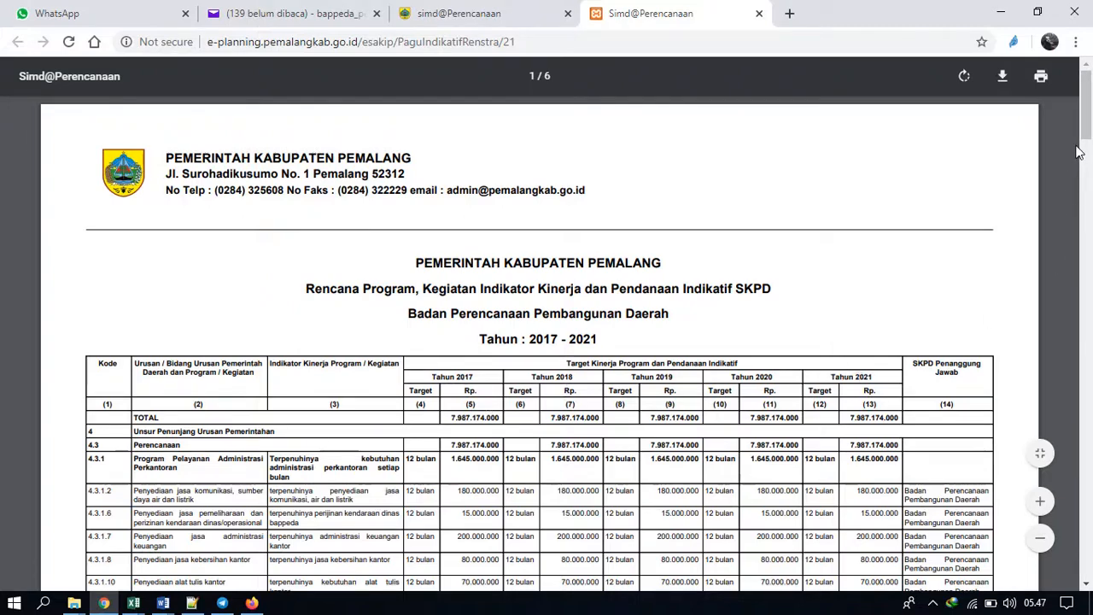
left_click_drag(1085, 132, 1087, 570)
scroll(1028, 231, "up", 20)
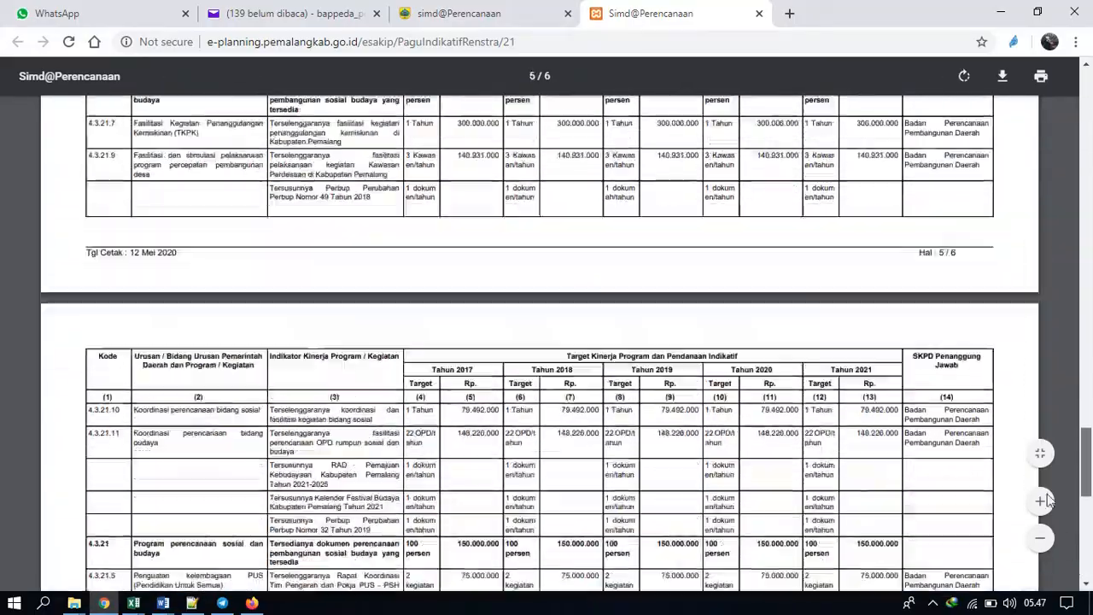
scroll(1029, 231, "up", 10)
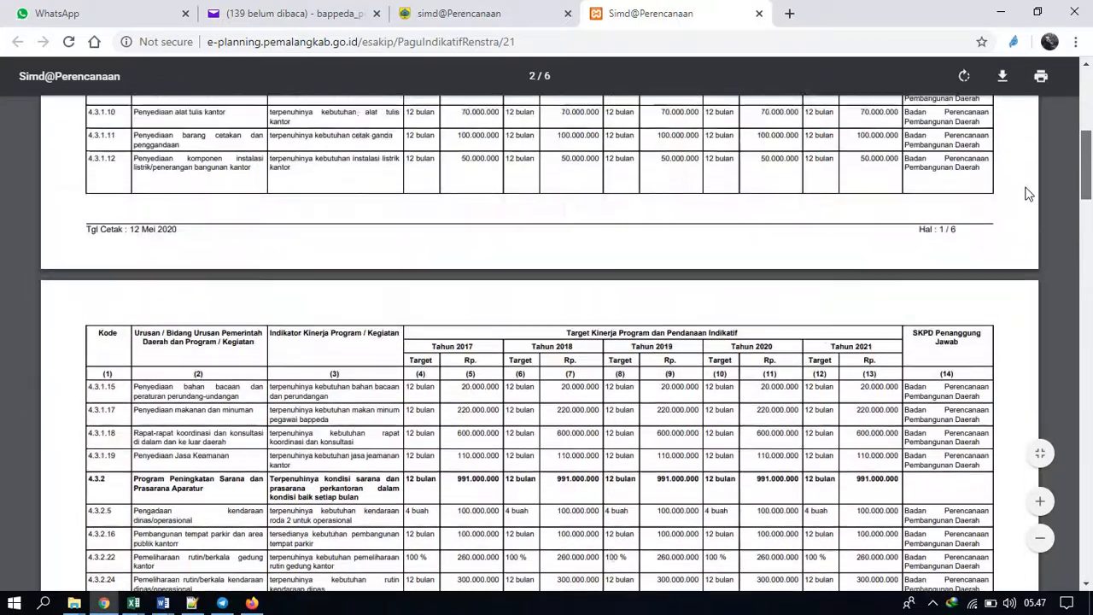
scroll(1017, 140, "up", 2)
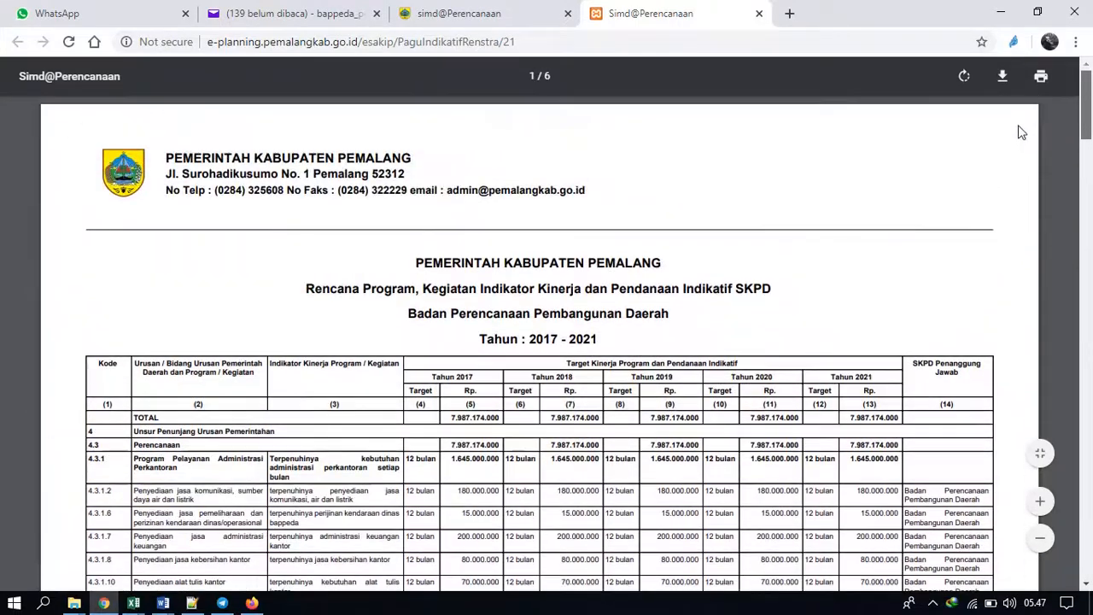
scroll(1028, 136, "down", 1)
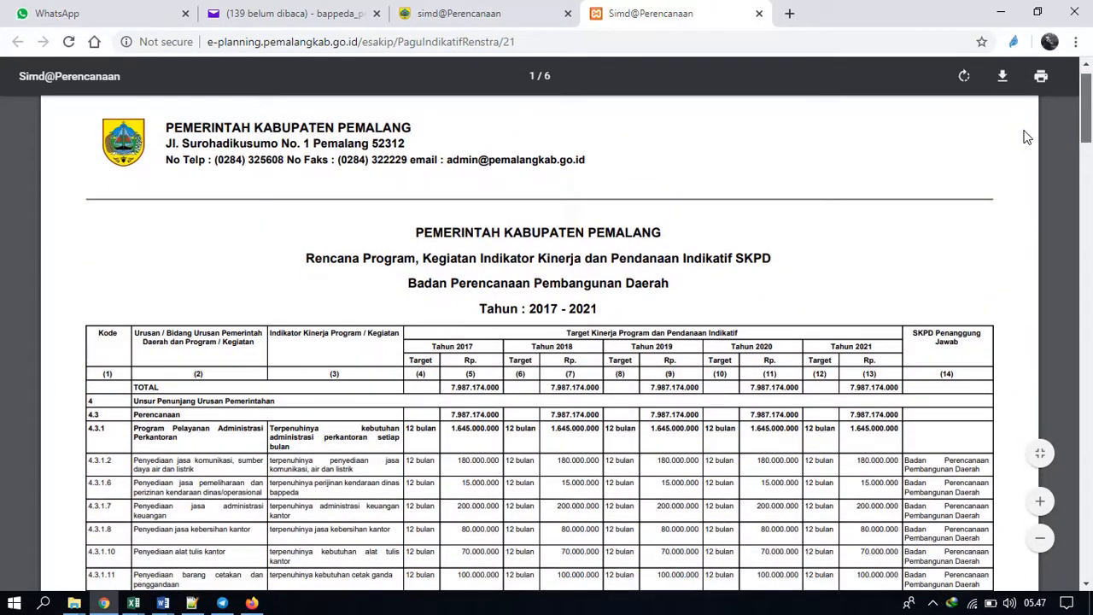
scroll(1027, 136, "down", 4)
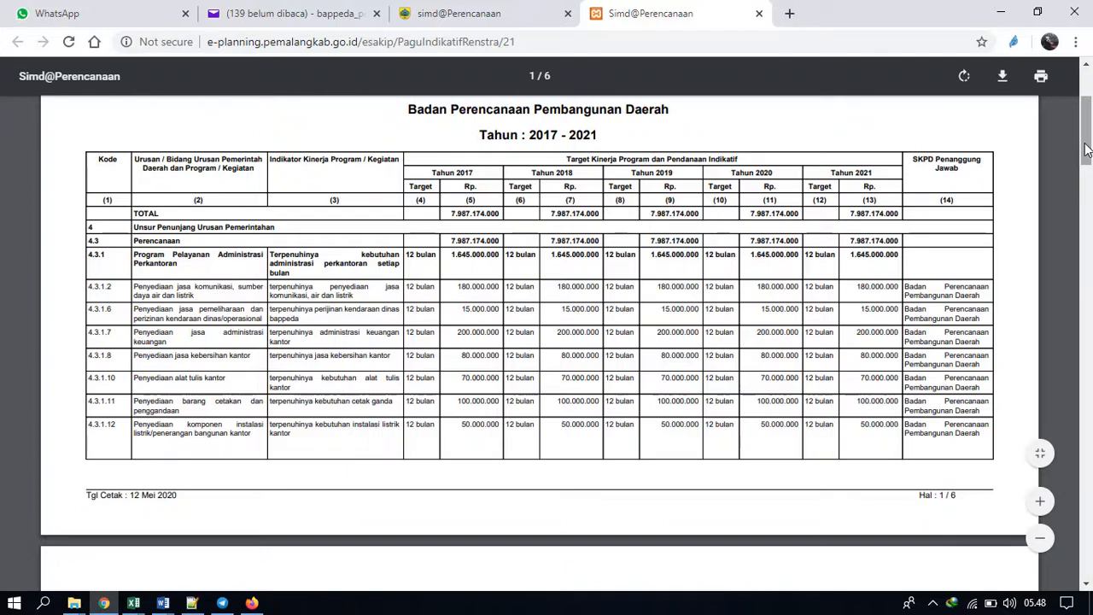
mouse_move(1087, 150)
left_mouse_down()
mouse_move(1090, 175)
mouse_move(1091, 141)
left_mouse_up()
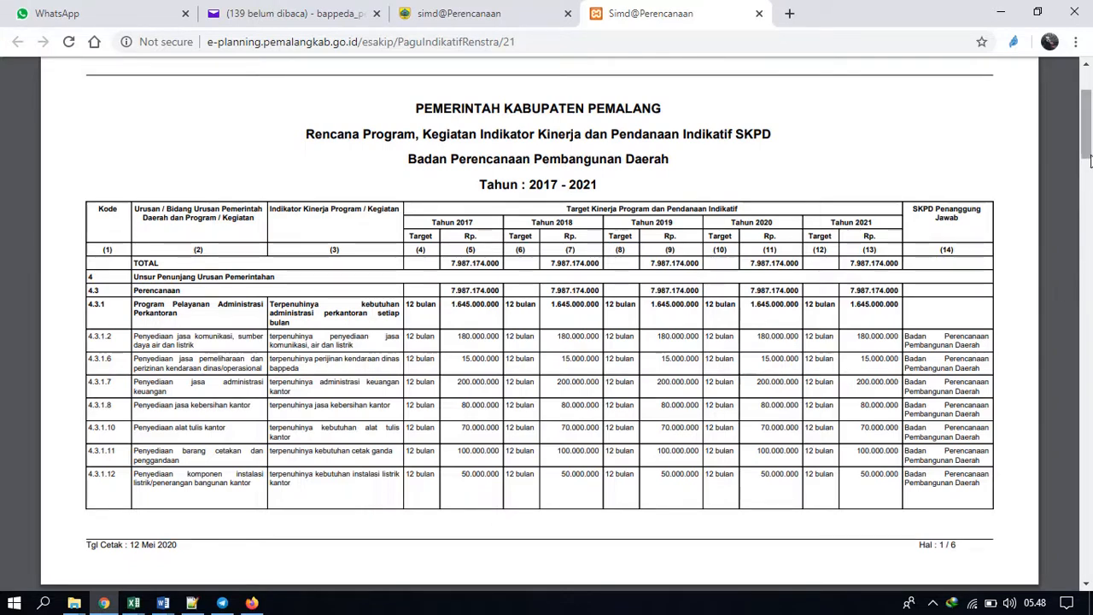
left_click_drag(1087, 151, 1087, 520)
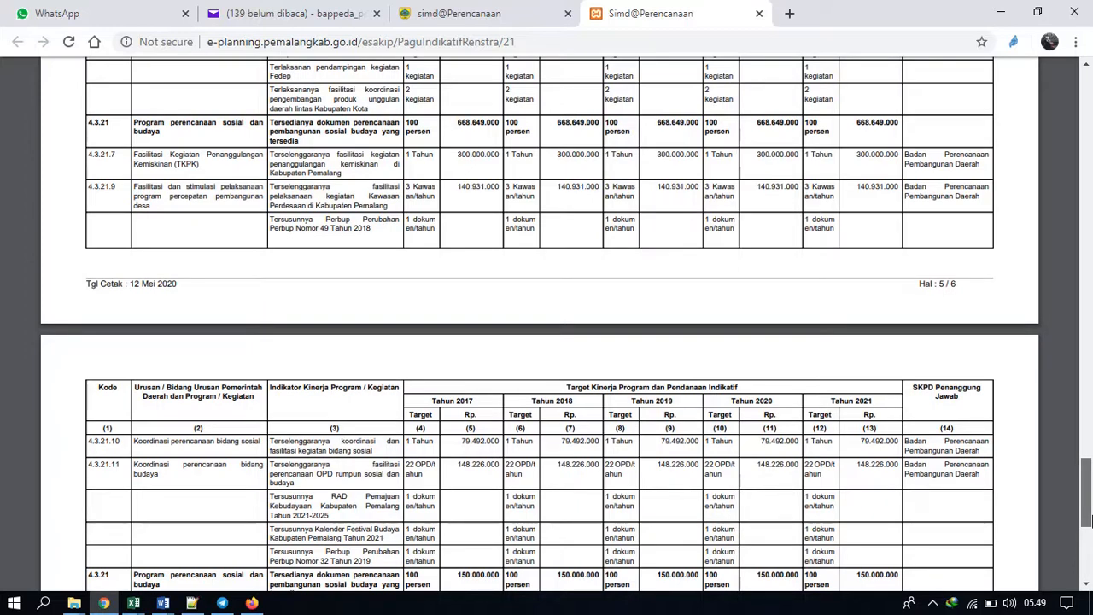
Review the indicators and funding of programs 4.3.18 and 4.3.19 on page 4, and return to the report's first page.
left_click_drag(1087, 519, 1074, 397)
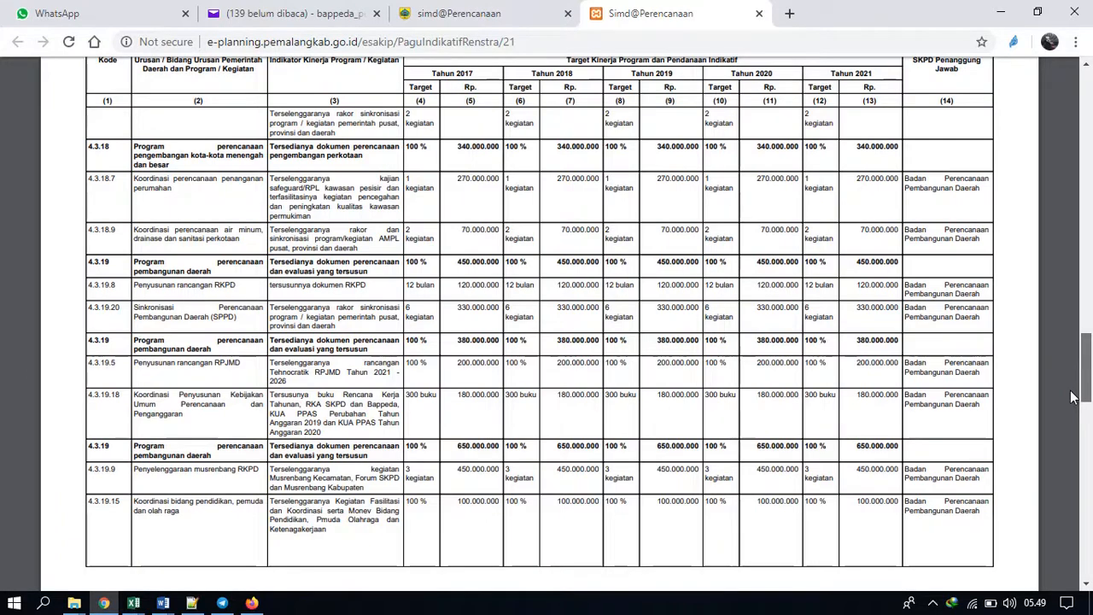
left_click_drag(1072, 397, 1081, 417)
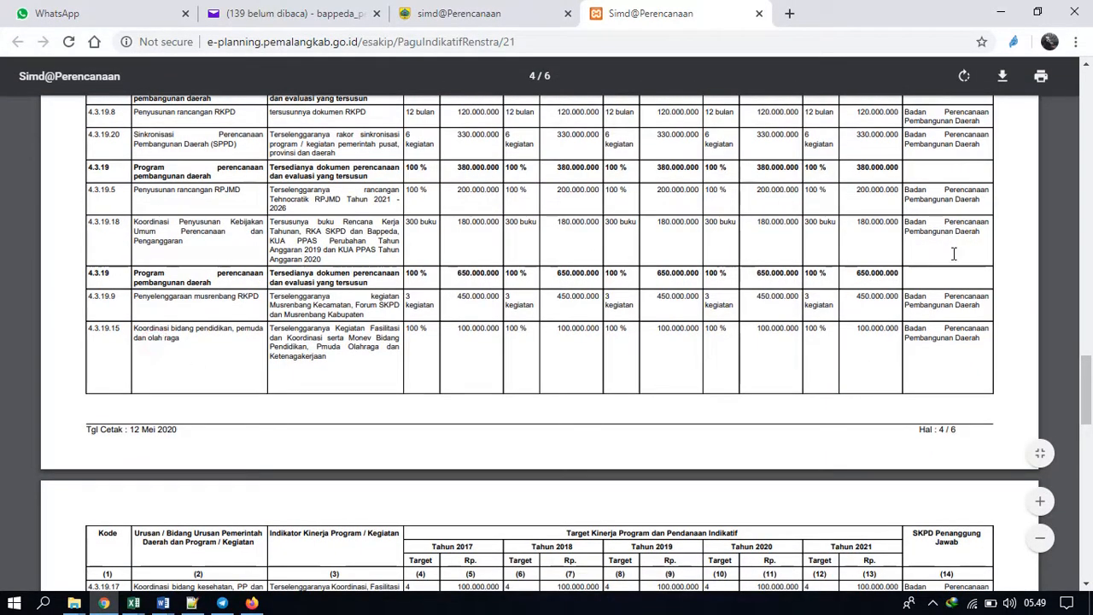
left_click_drag(1087, 364, 1087, 355)
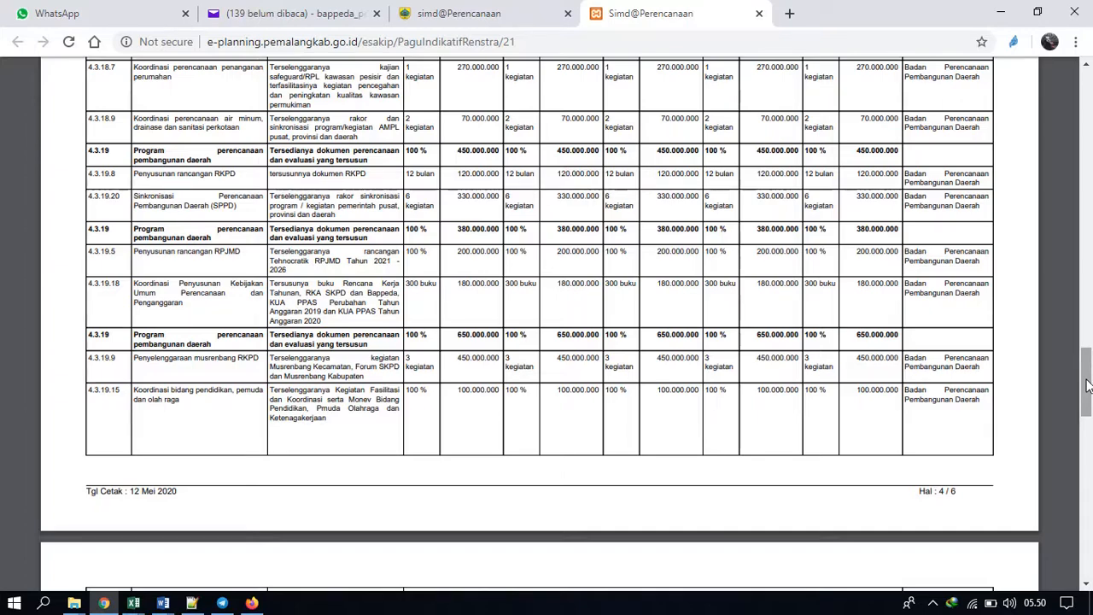
left_click_drag(1087, 384, 1090, 132)
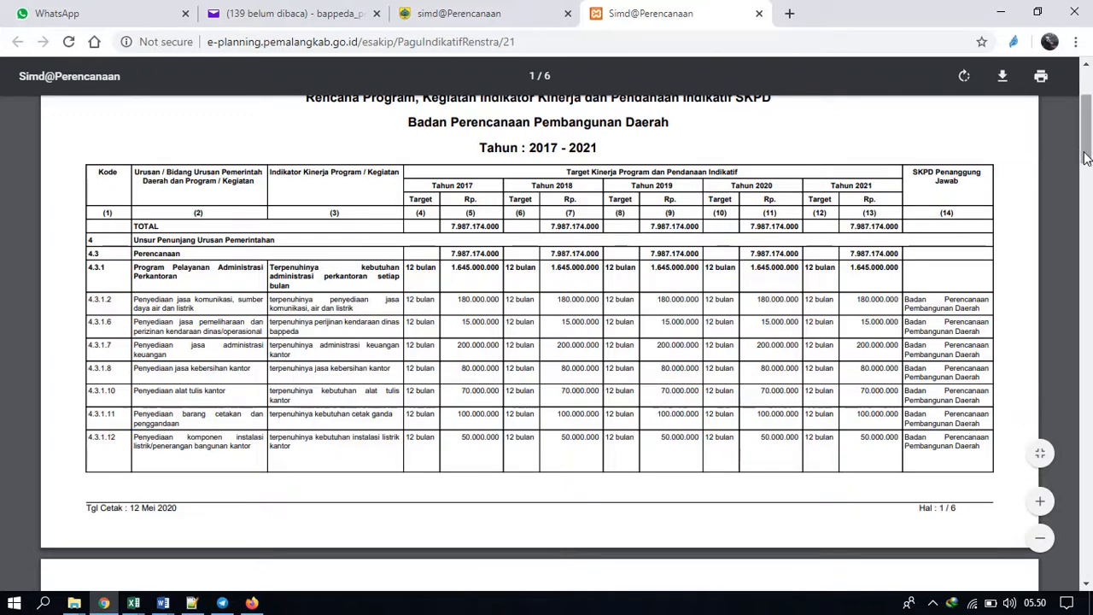
Open the Renstra data for the unit Badan Perencanaan Pembangunan Daerah and show the goals of its Renstra document.
left_click(490, 13)
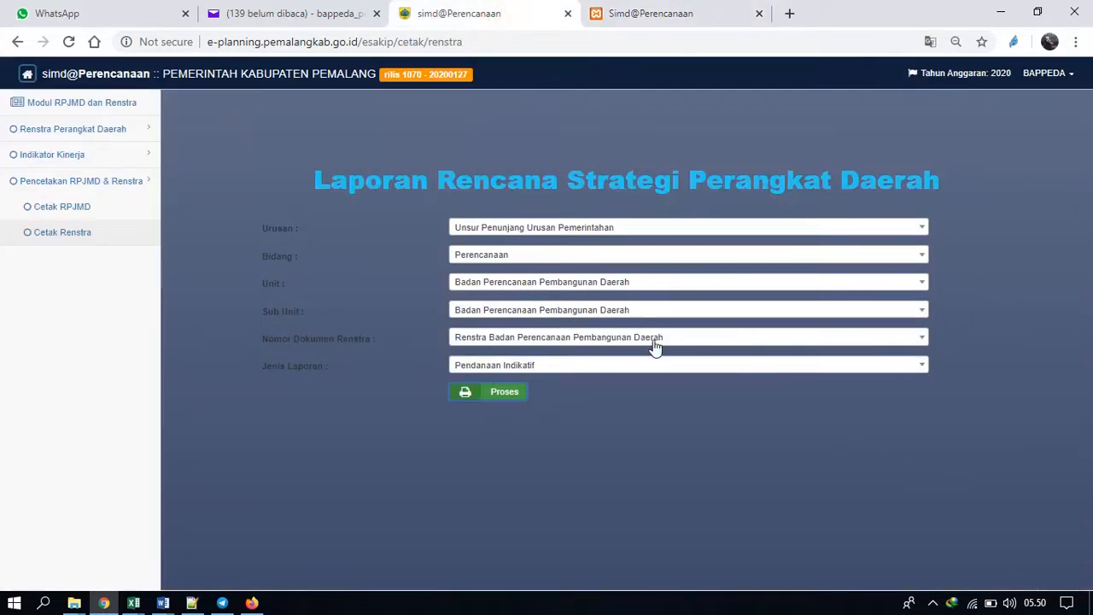
left_click(103, 131)
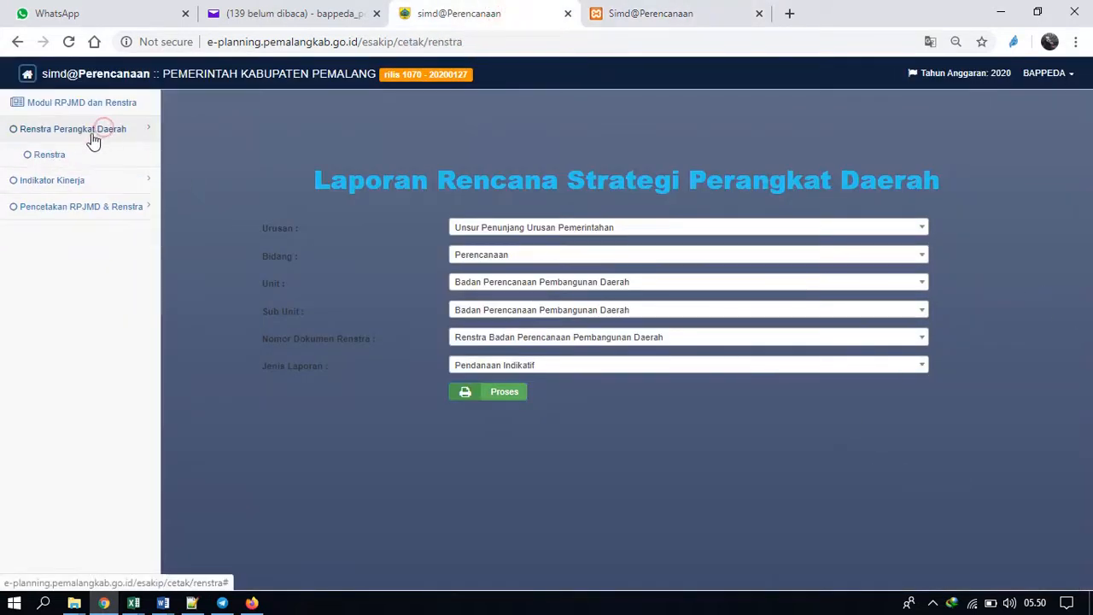
left_click(65, 162)
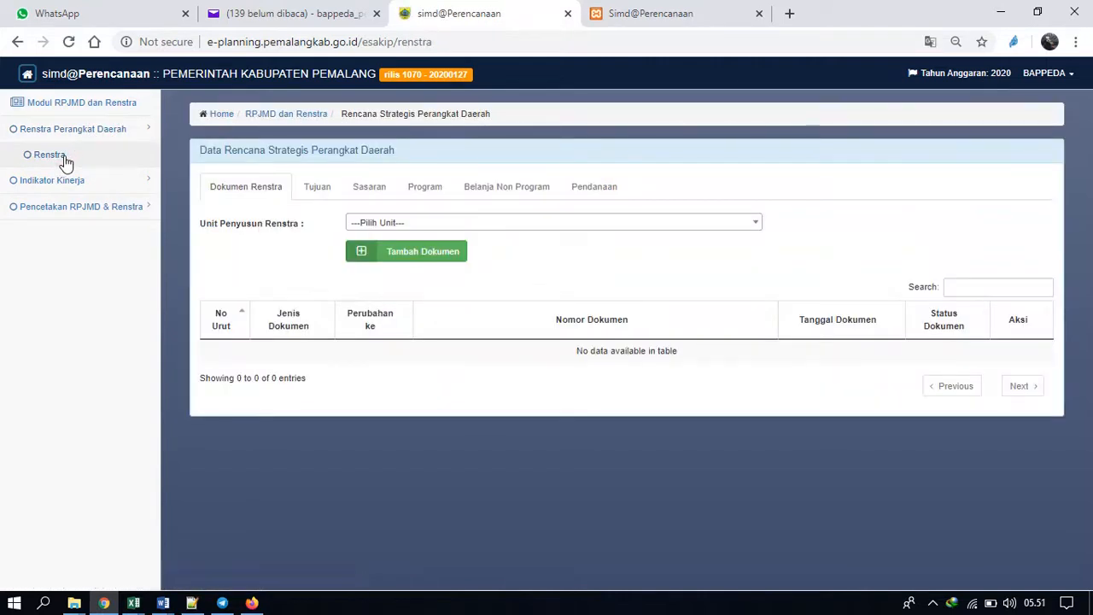
left_click(470, 229)
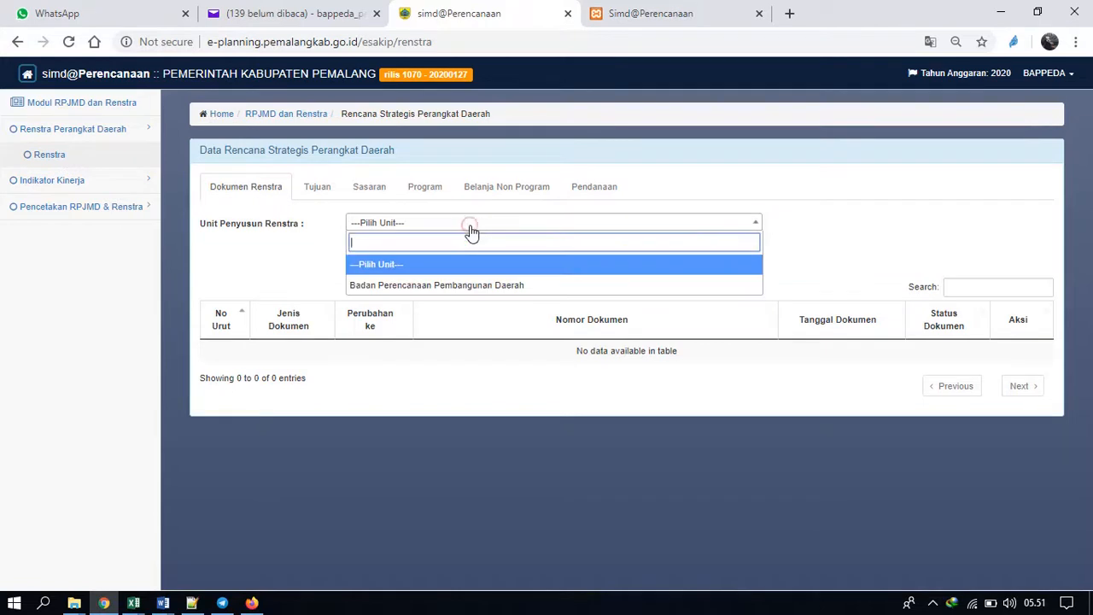
left_click(425, 285)
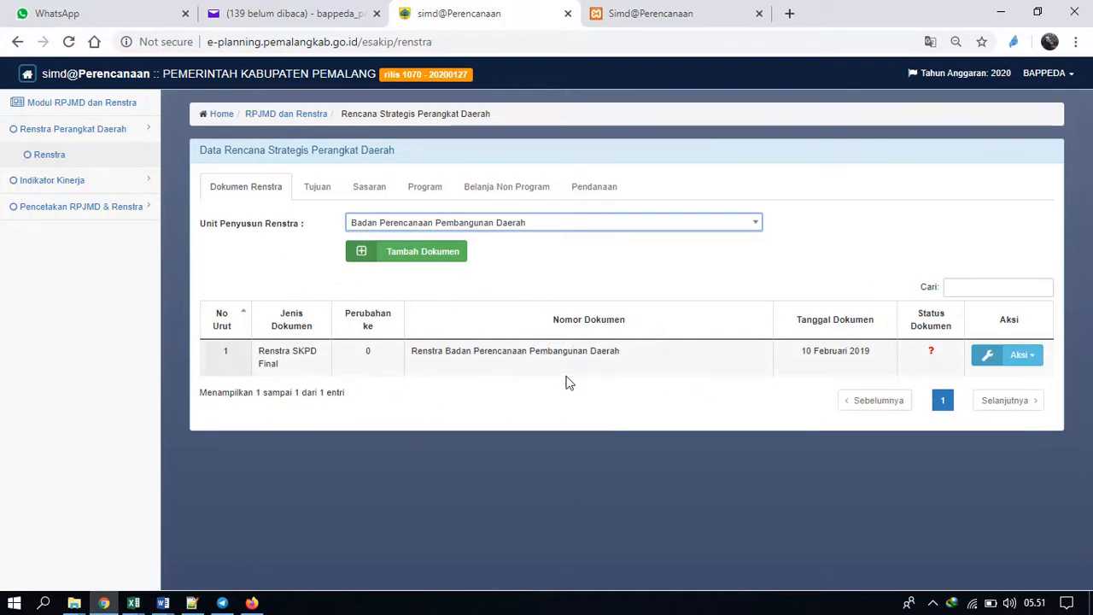
left_click(496, 350)
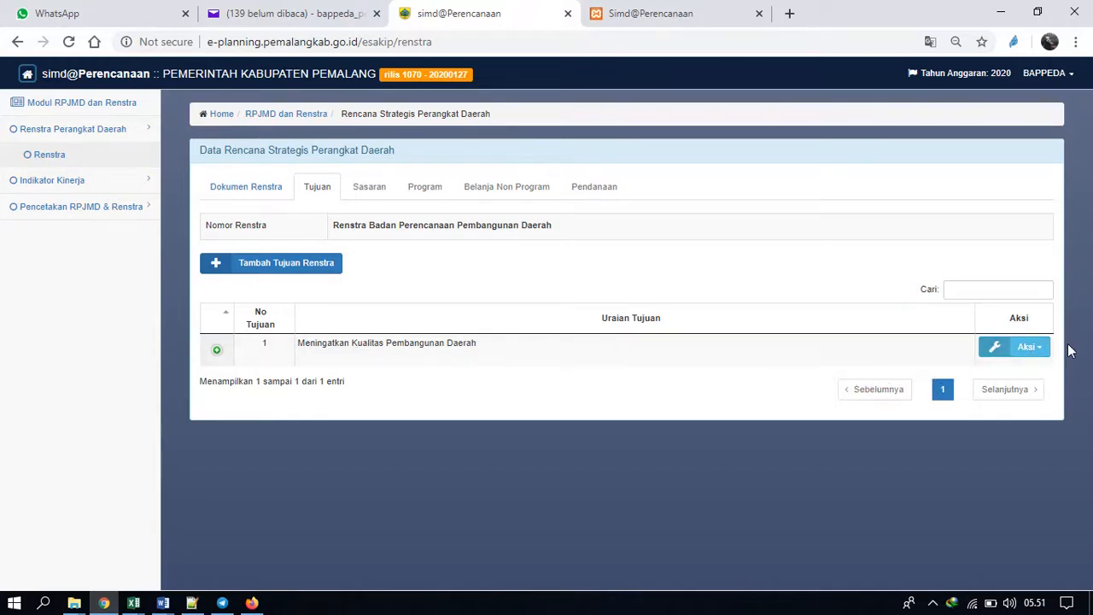
Review the order number, change ID and description in the details of the goal Meningatkan Kualitas Pembangunan Daerah, and save the record.
left_click(1025, 346)
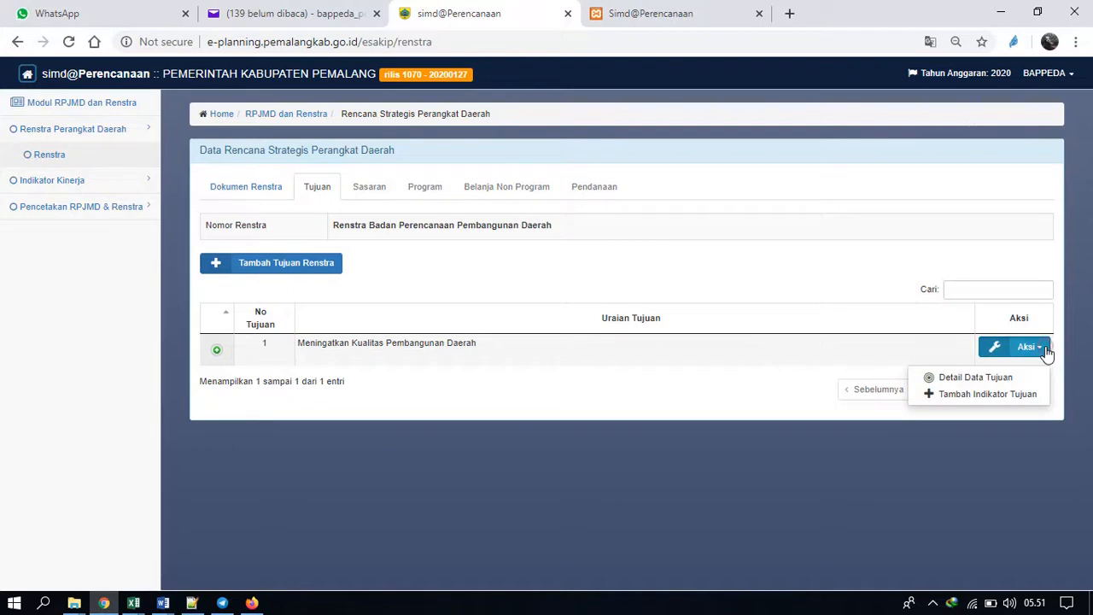
left_click(960, 376)
key("ctrl+shift+Left")
key("ctrl+shift+Left")
key("ctrl+shift+Left")
key("ctrl+shift+Left")
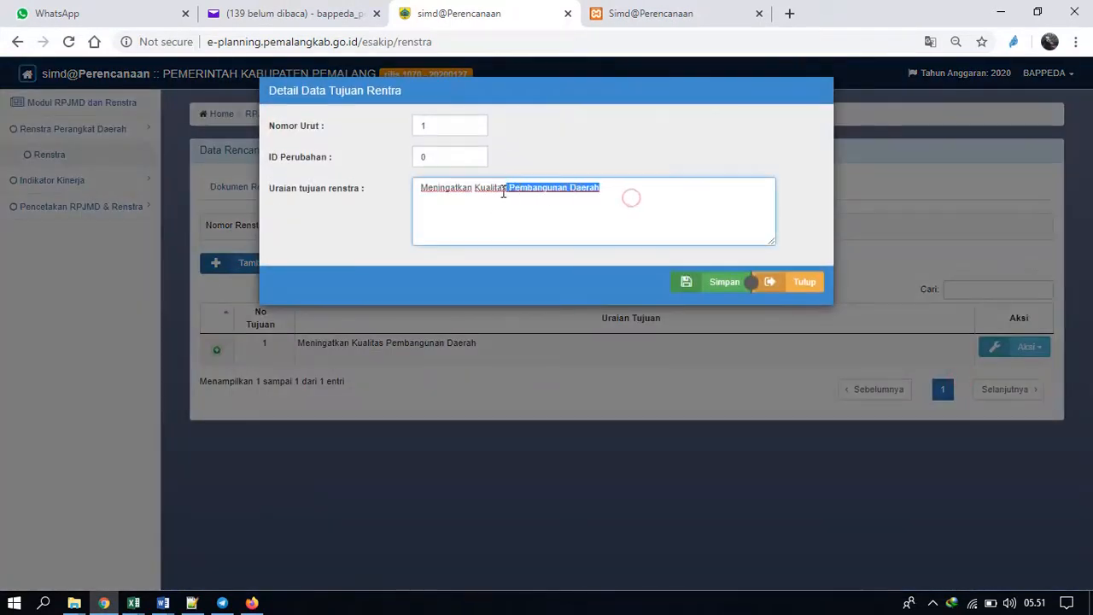
key("shift+Left")
key("shift+Left")
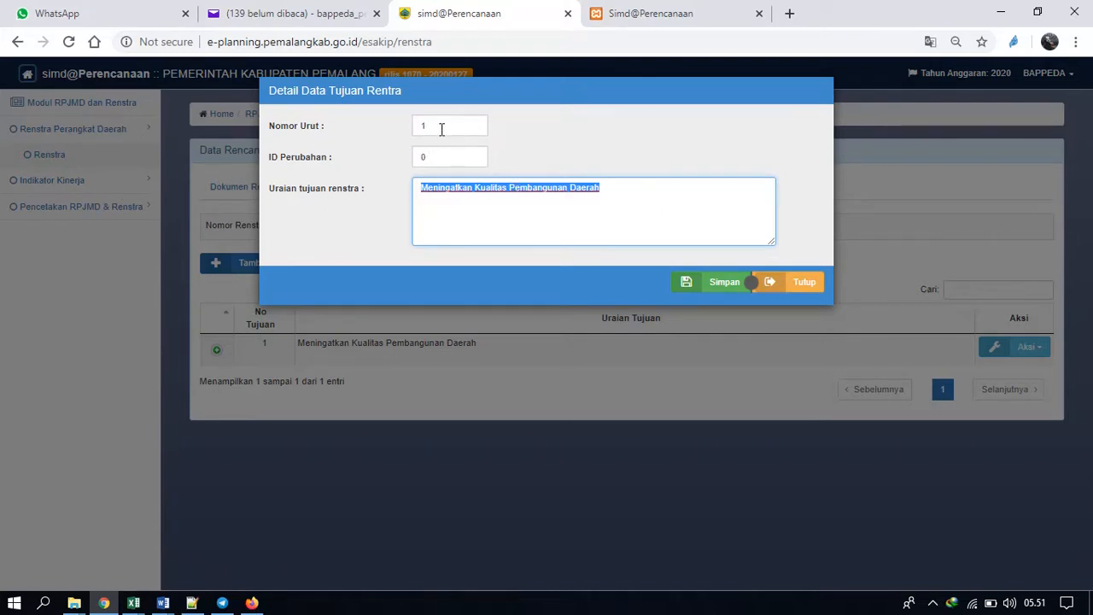
double_click(430, 155)
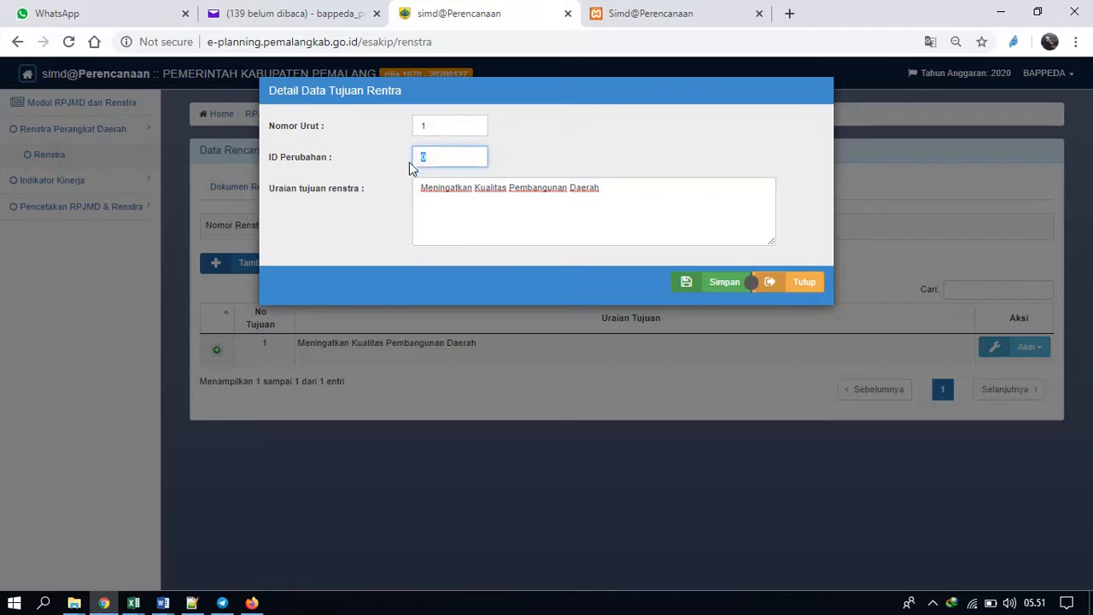
left_click(531, 209)
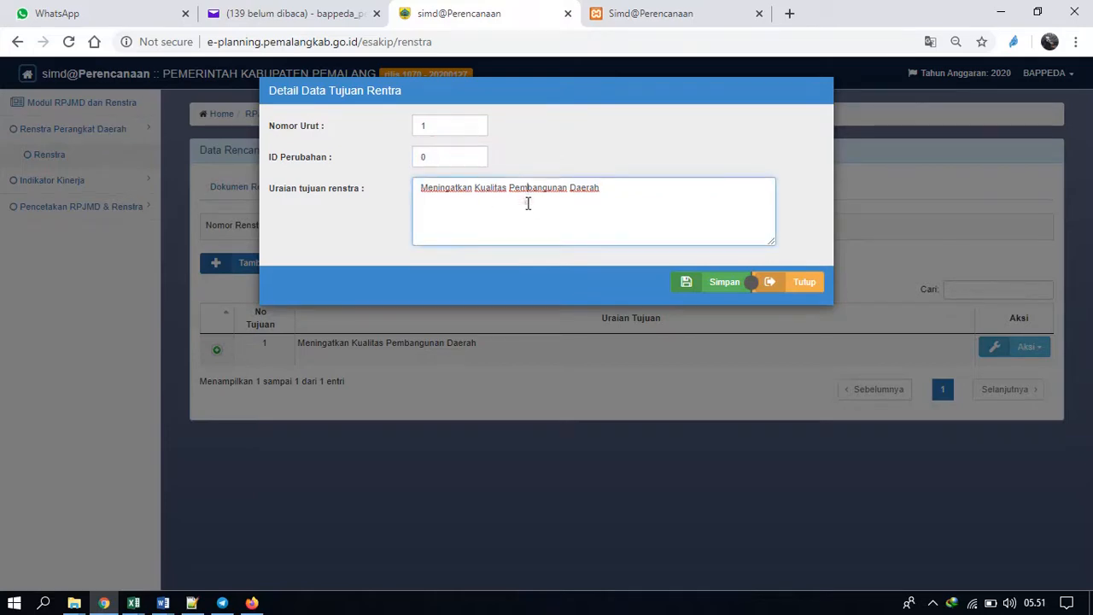
left_click(710, 288)
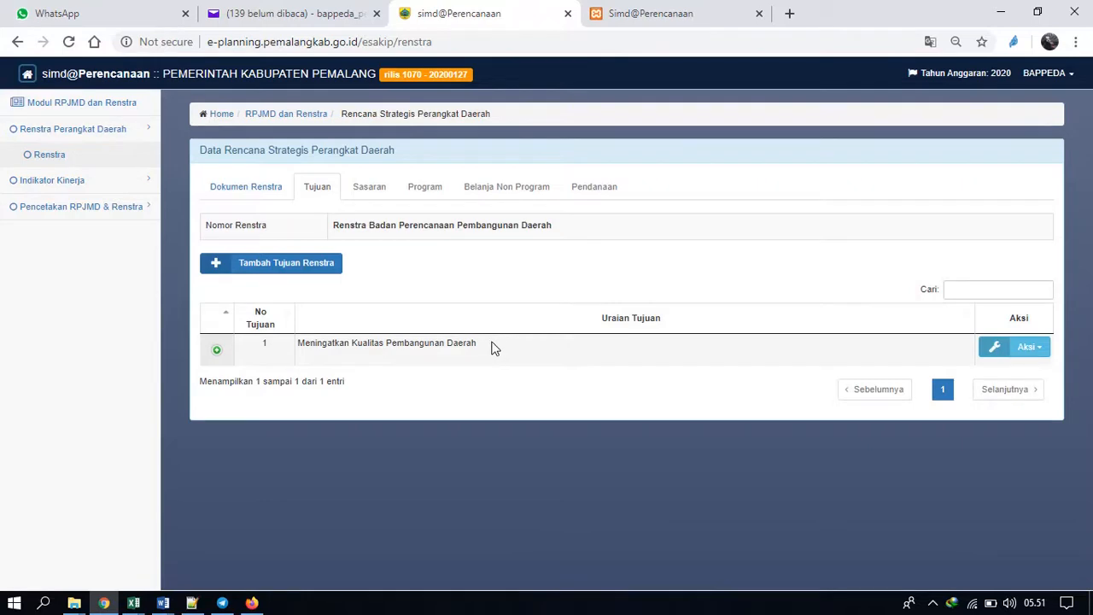
Add a Renstra goal with Nomor Urut 2 and the description Tujuan 2, and save it.
left_click(311, 266)
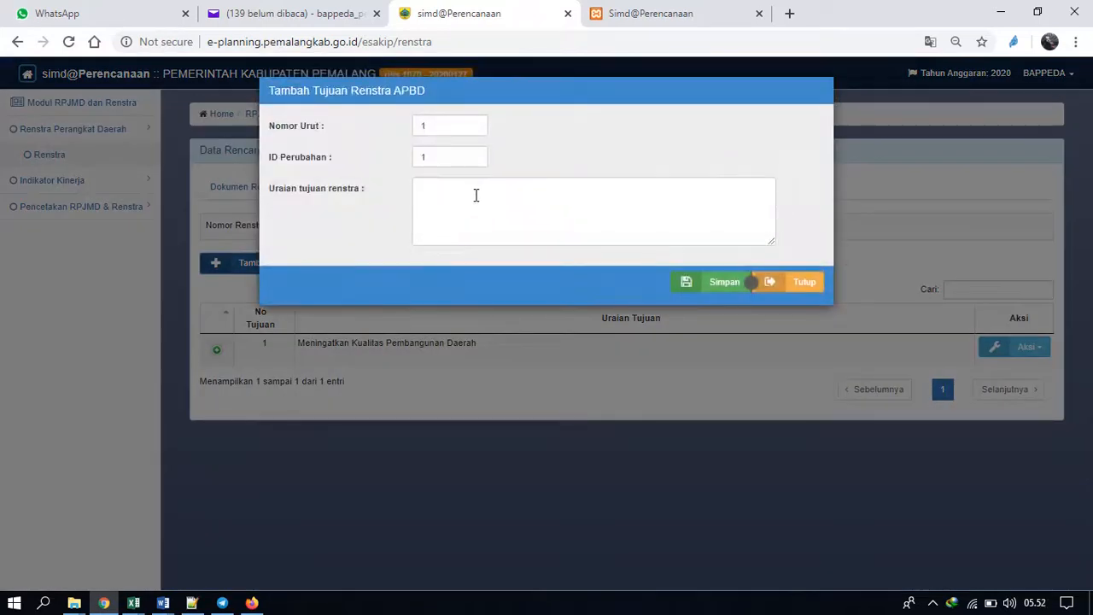
left_click_drag(450, 131, 388, 139)
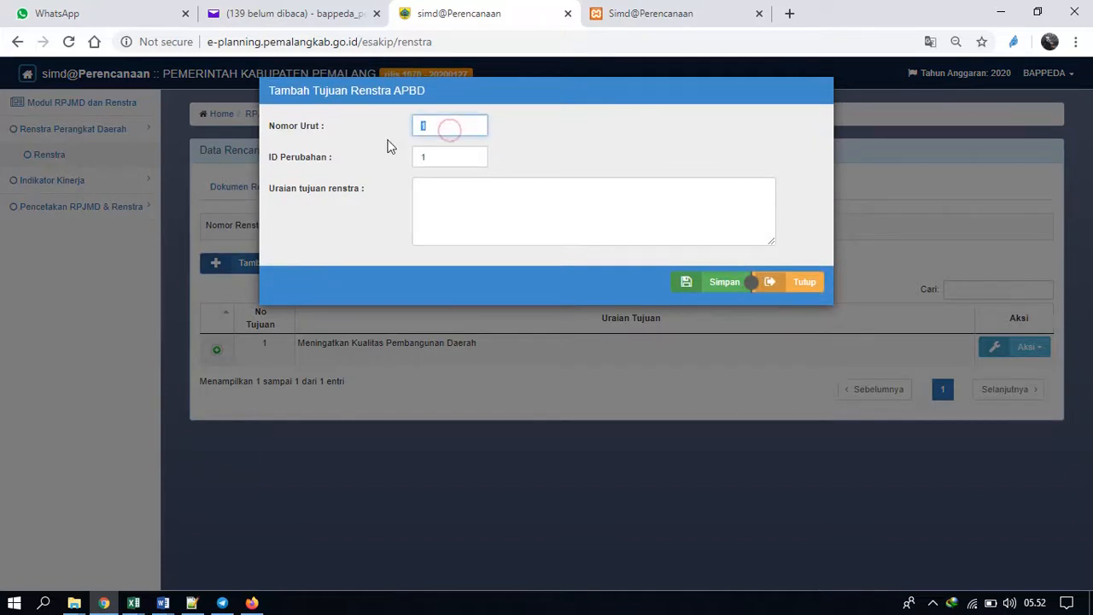
type("2")
left_click(470, 208)
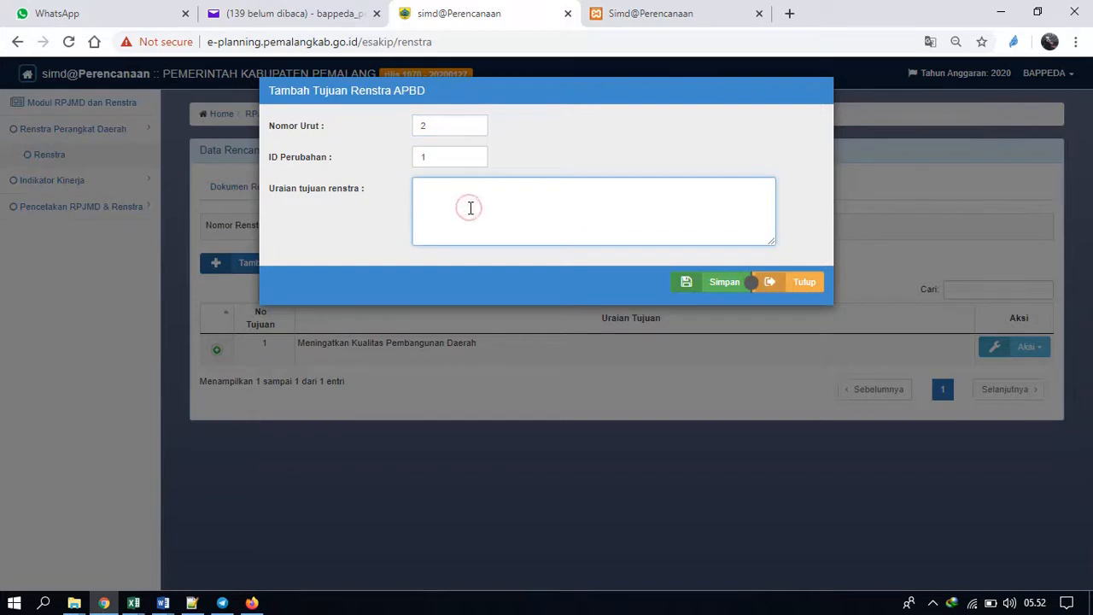
type("Tujuan 2")
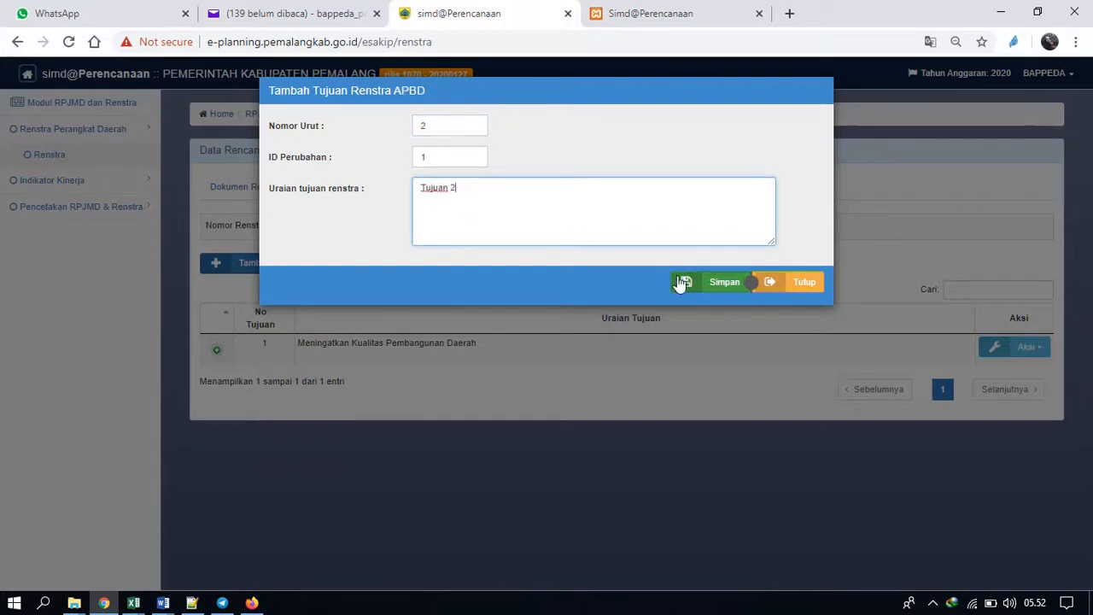
left_click(710, 287)
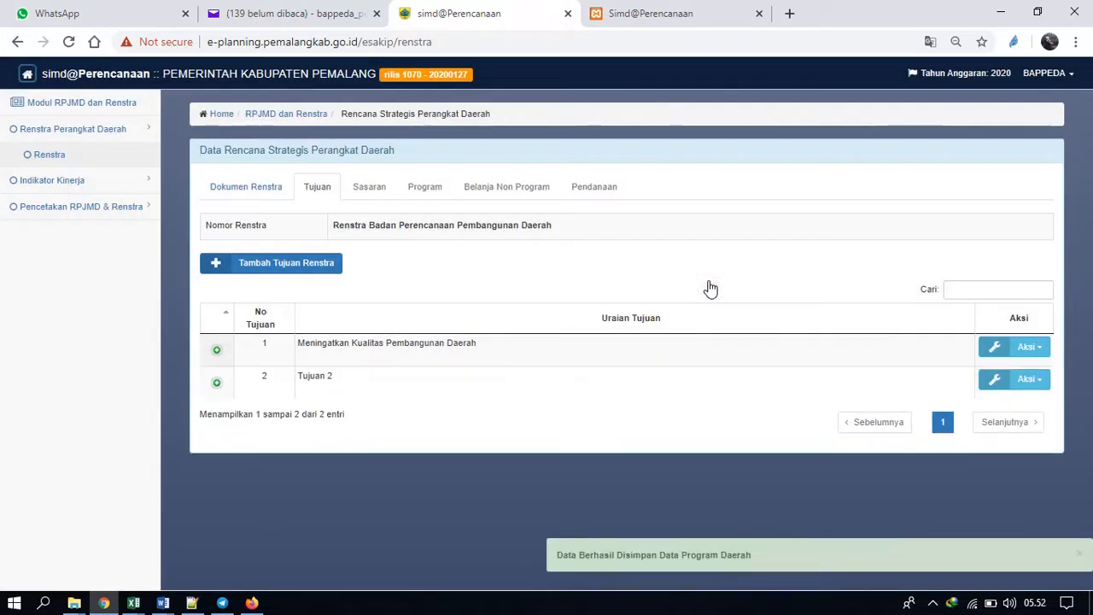
Delete the goal Tujuan 2 from its detail record and confirm the deletion.
left_click(1026, 380)
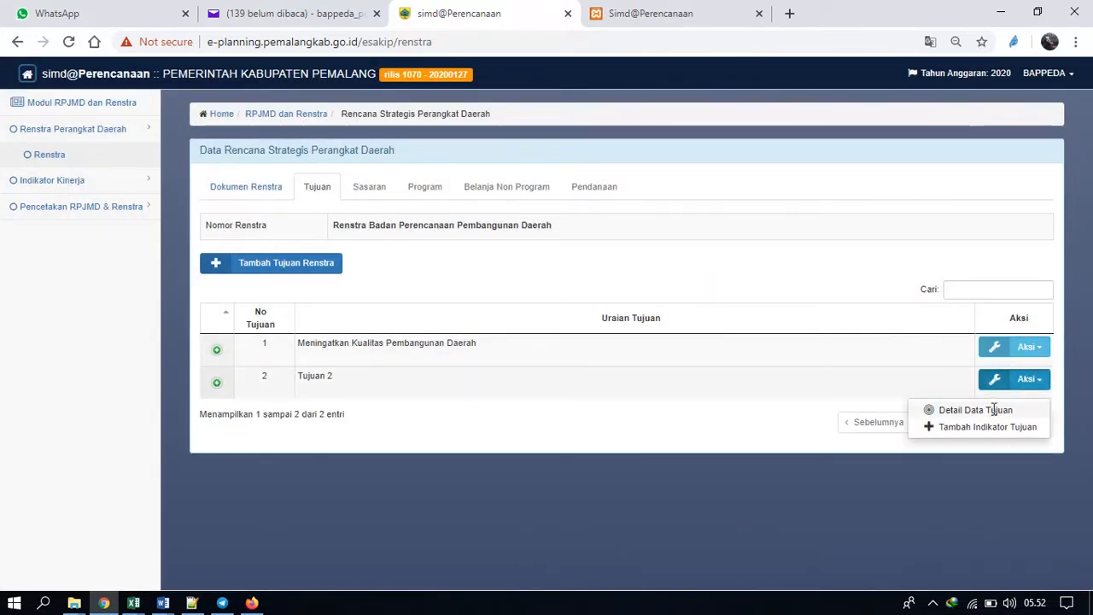
left_click(994, 410)
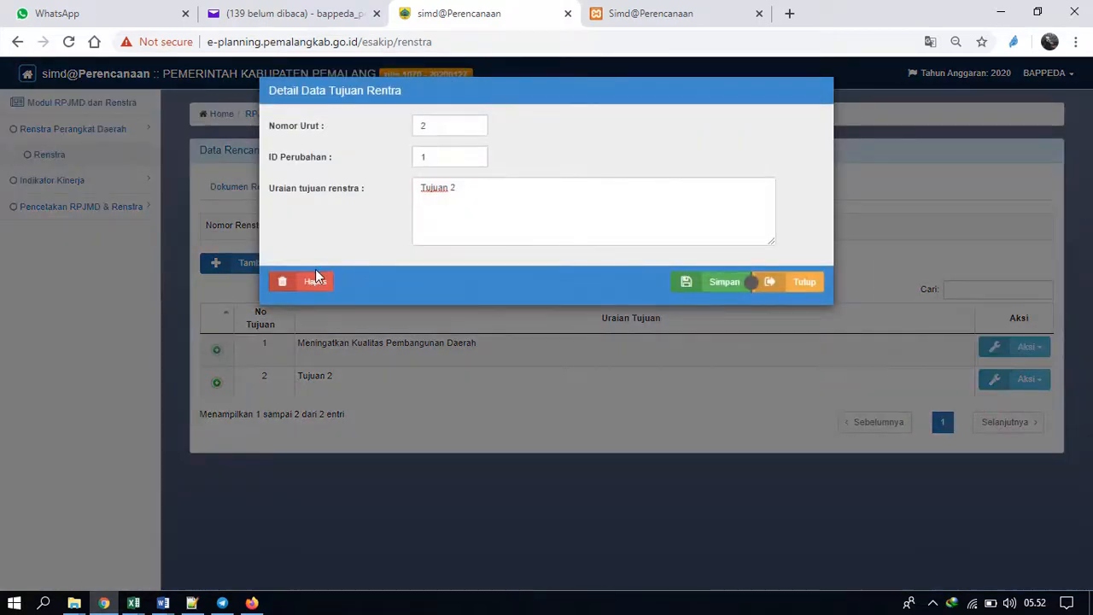
left_click(315, 279)
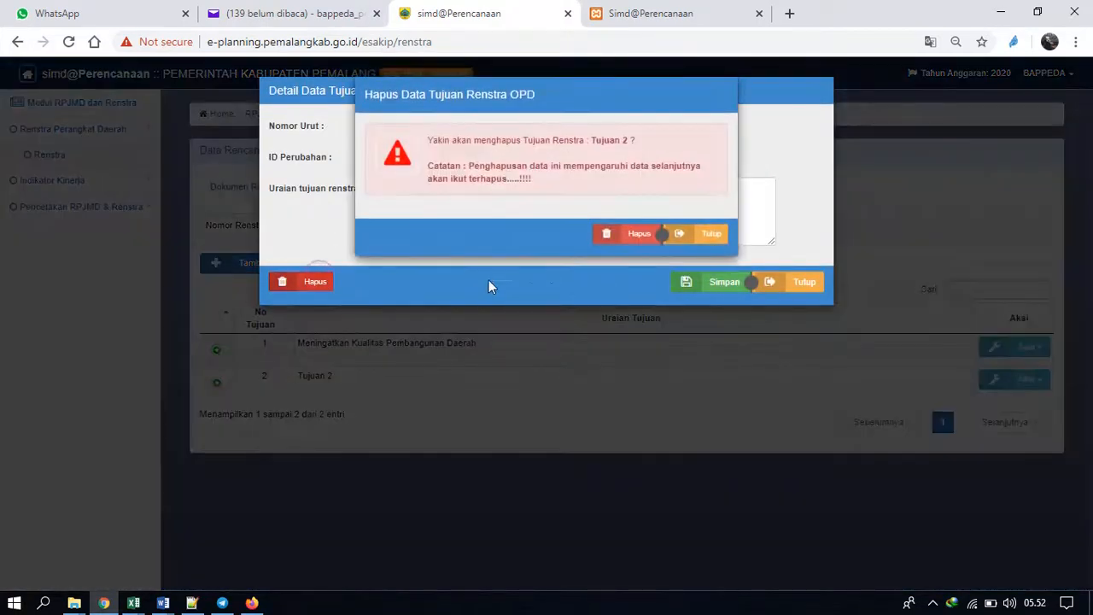
left_click(634, 236)
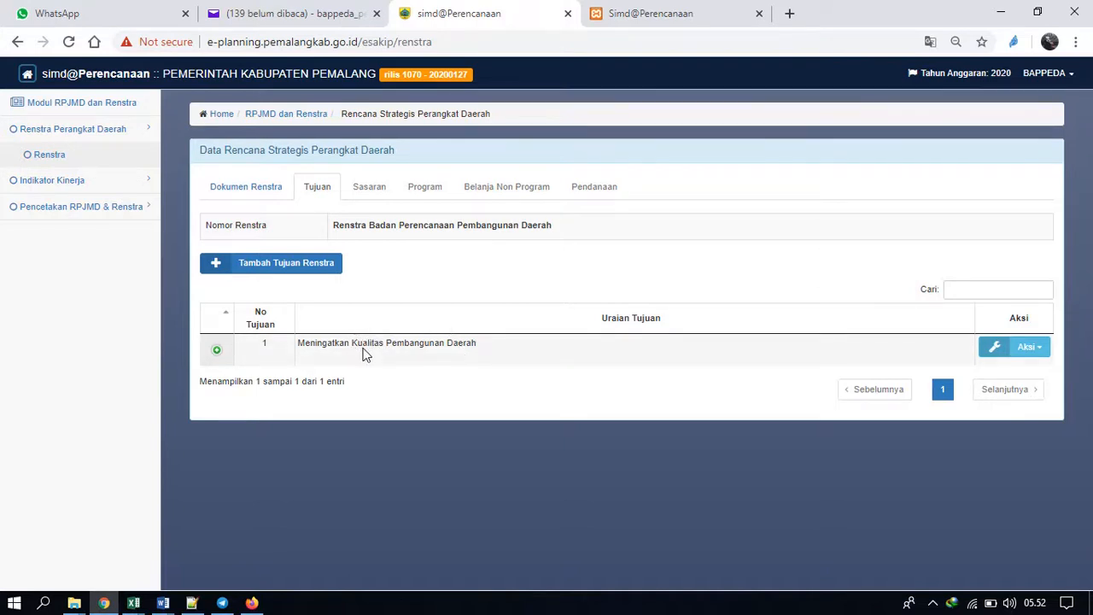
Inspect the blank new-indicator form for the goal Meningatkan Kualitas Pembangunan Daerah and close it without saving.
left_click(1018, 350)
left_click(984, 393)
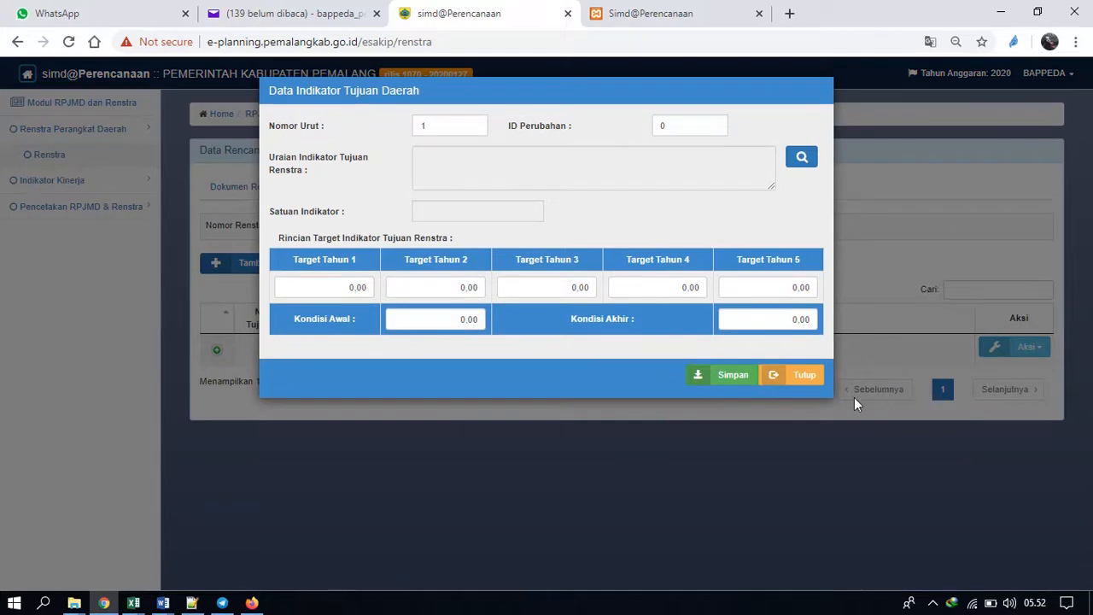
left_click(803, 374)
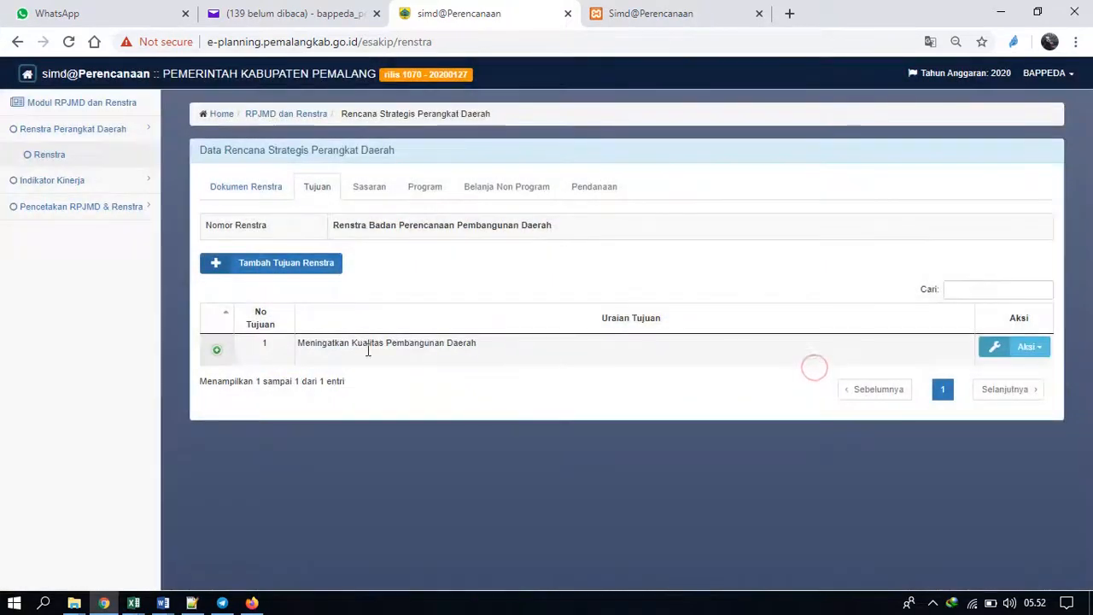
Expand the goal's indicator list and start a new indicator using Terpenuhinya Kebutuhan Administrasi perkantoran setiap bulan from the indicator lookup.
left_click(217, 350)
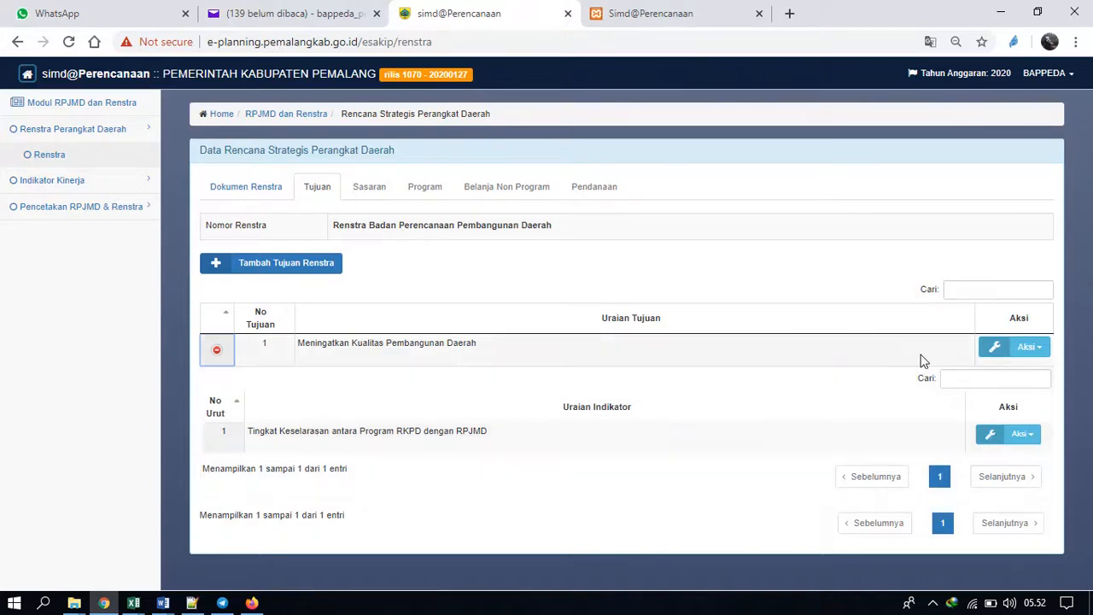
left_click(1017, 352)
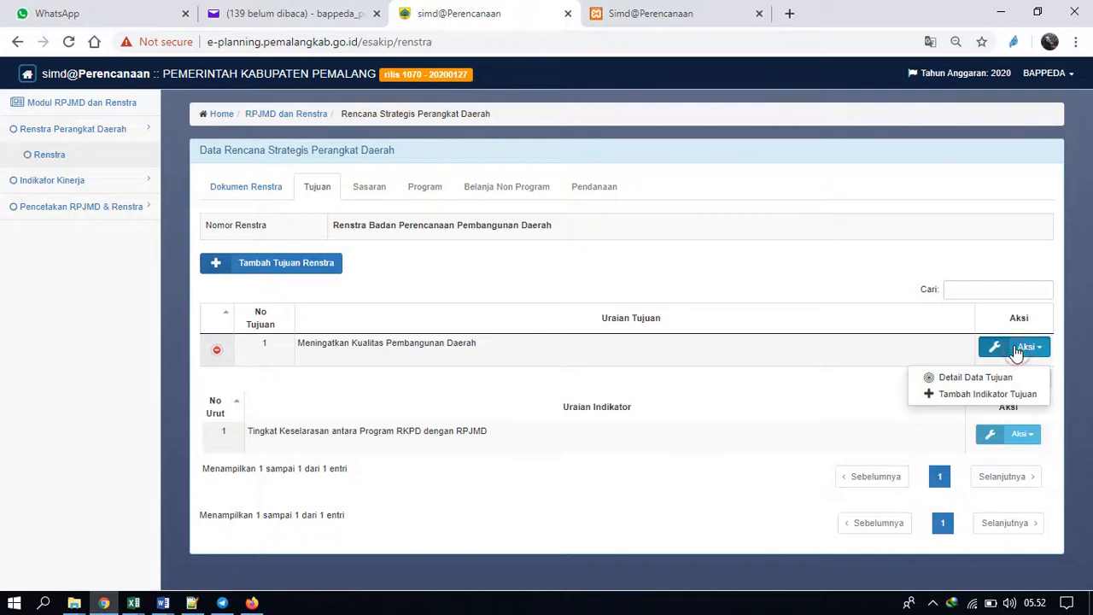
left_click(962, 394)
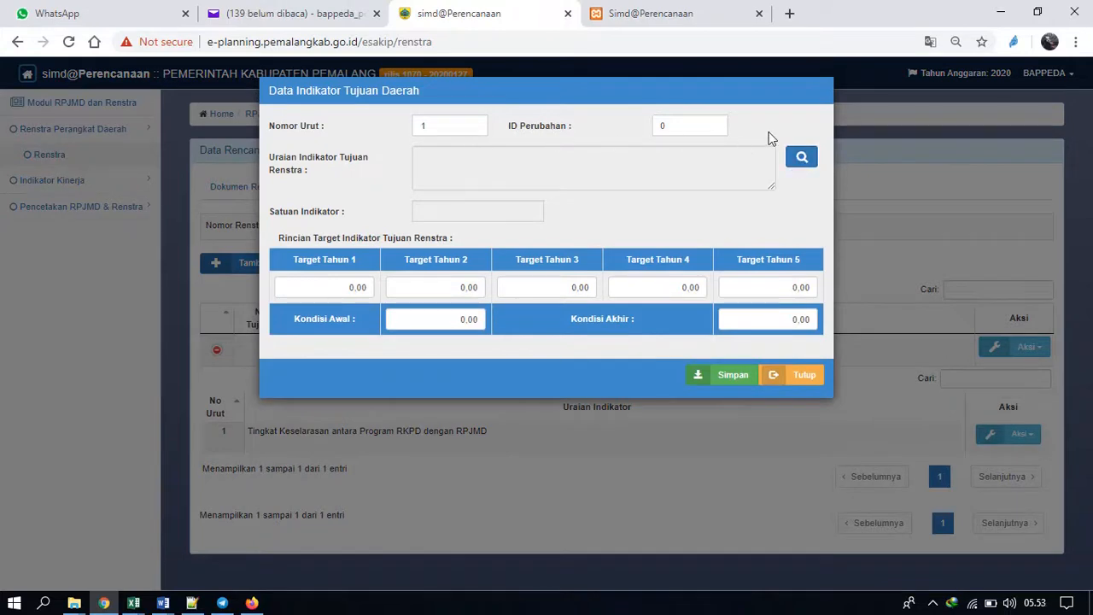
left_click(801, 158)
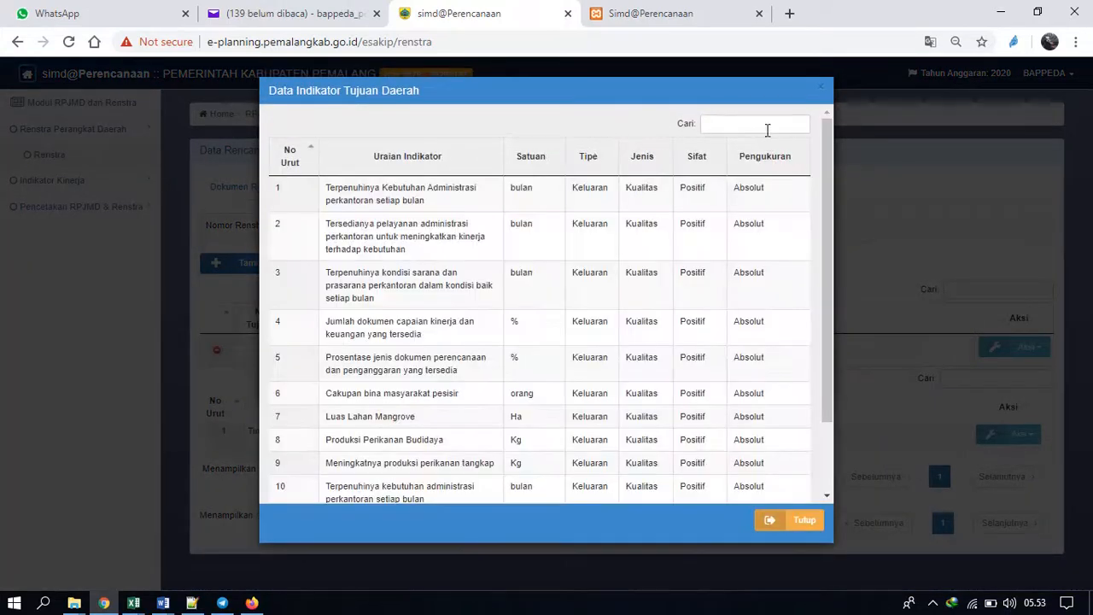
left_click(767, 126)
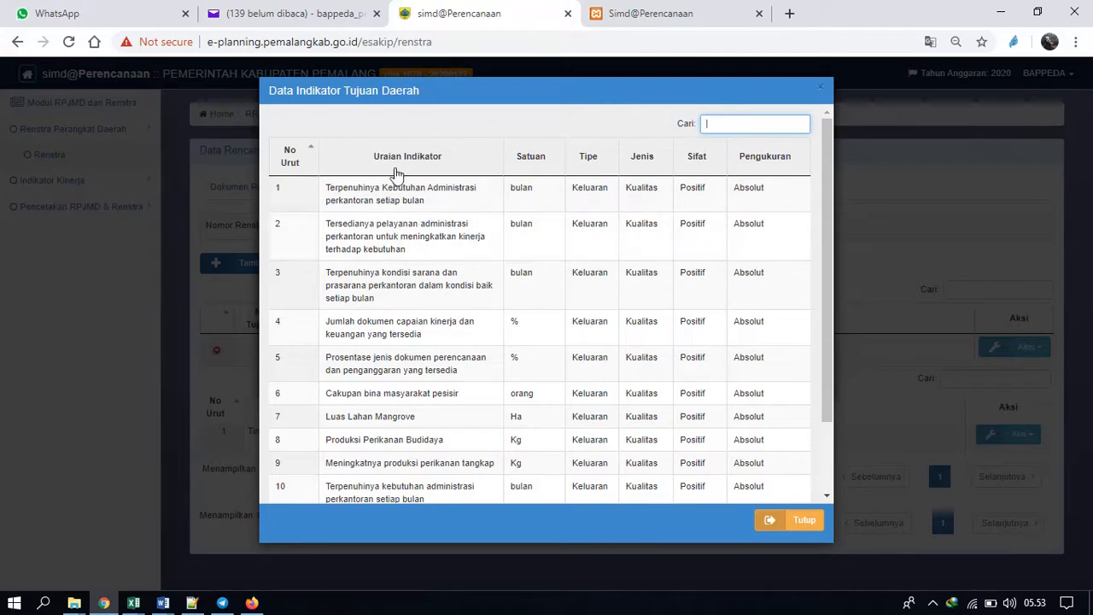
left_click(416, 198)
double_click(416, 195)
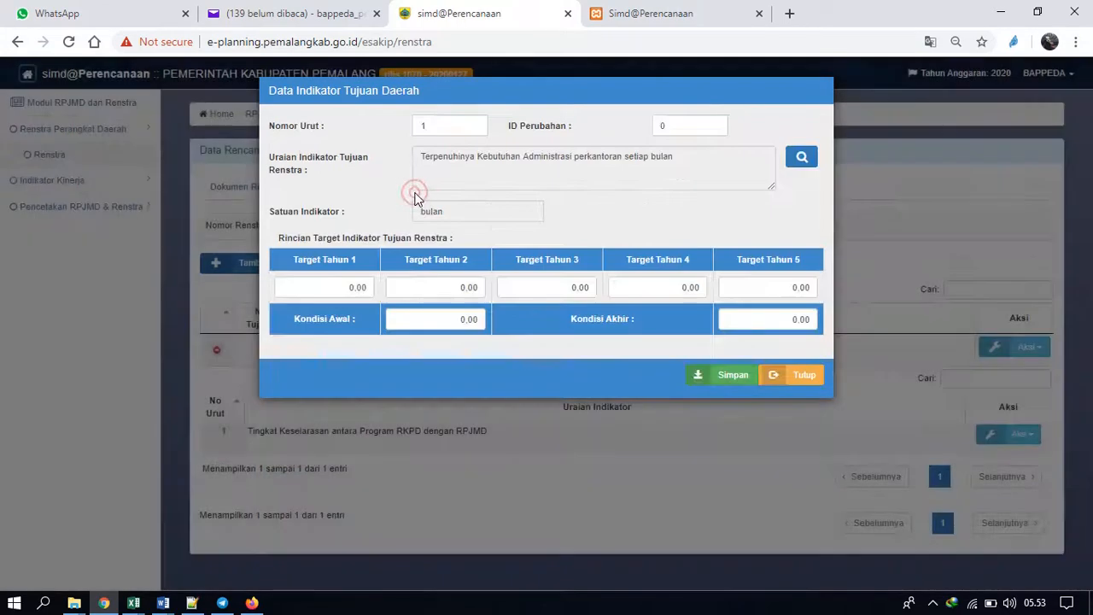
Go through the yearly target, Kondisi Awal and Kondisi Akhir fields of the new indicator, and close the form without saving.
double_click(330, 290)
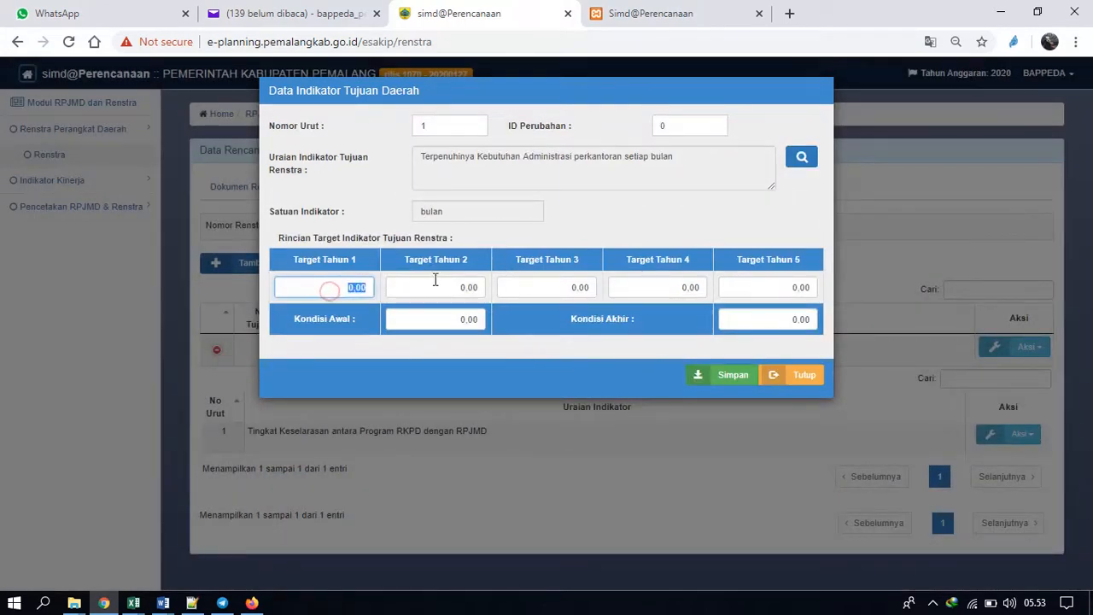
double_click(432, 275)
left_click(613, 291)
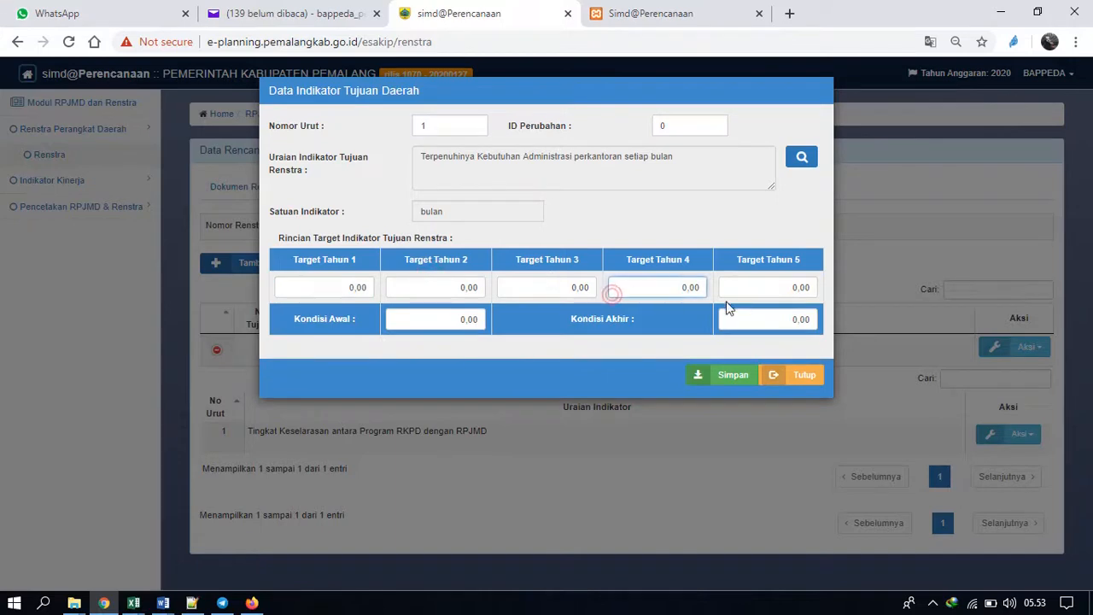
left_click(757, 289)
left_click(460, 318)
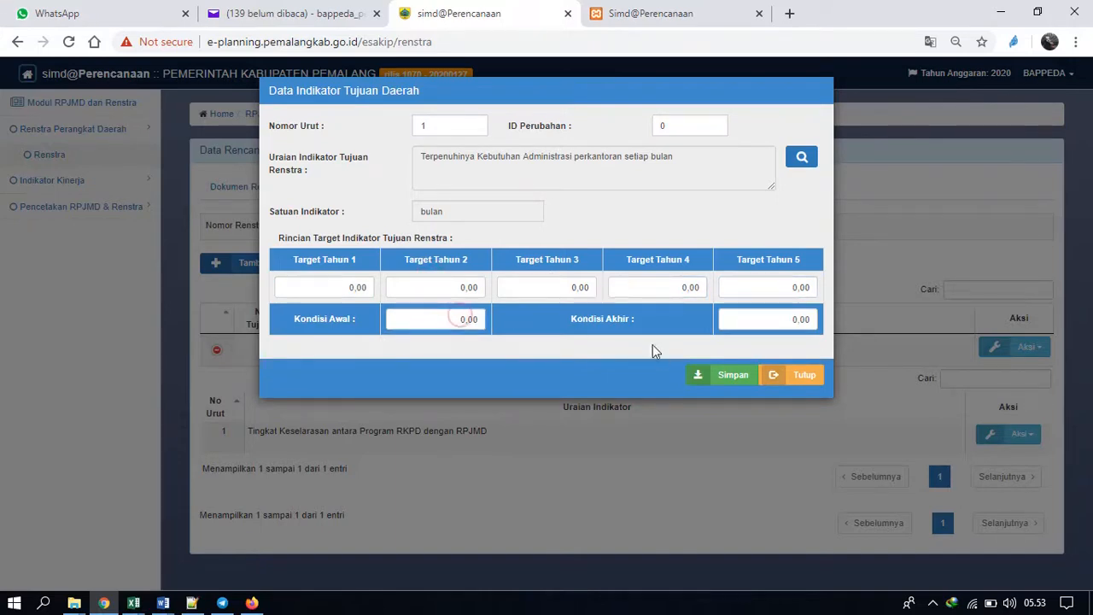
left_click(763, 317)
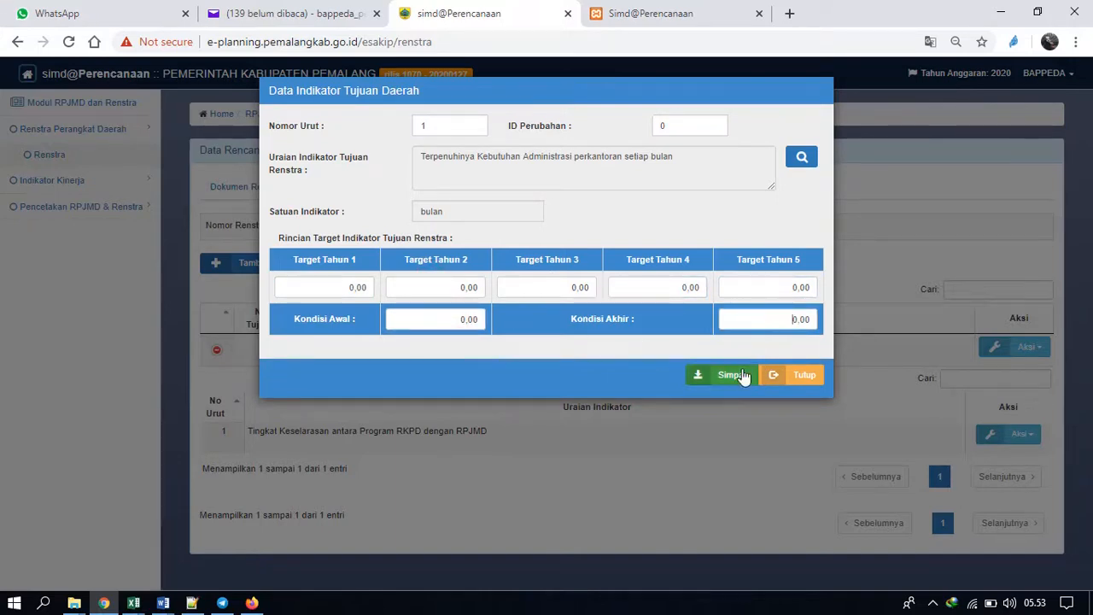
left_click(793, 380)
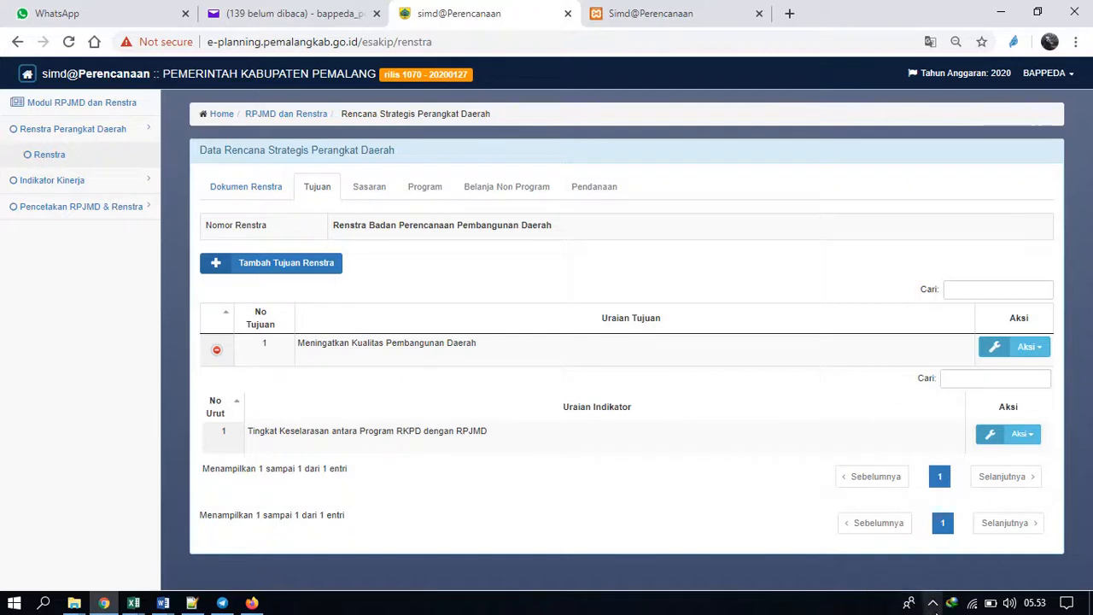
left_click(932, 603)
left_click(934, 578)
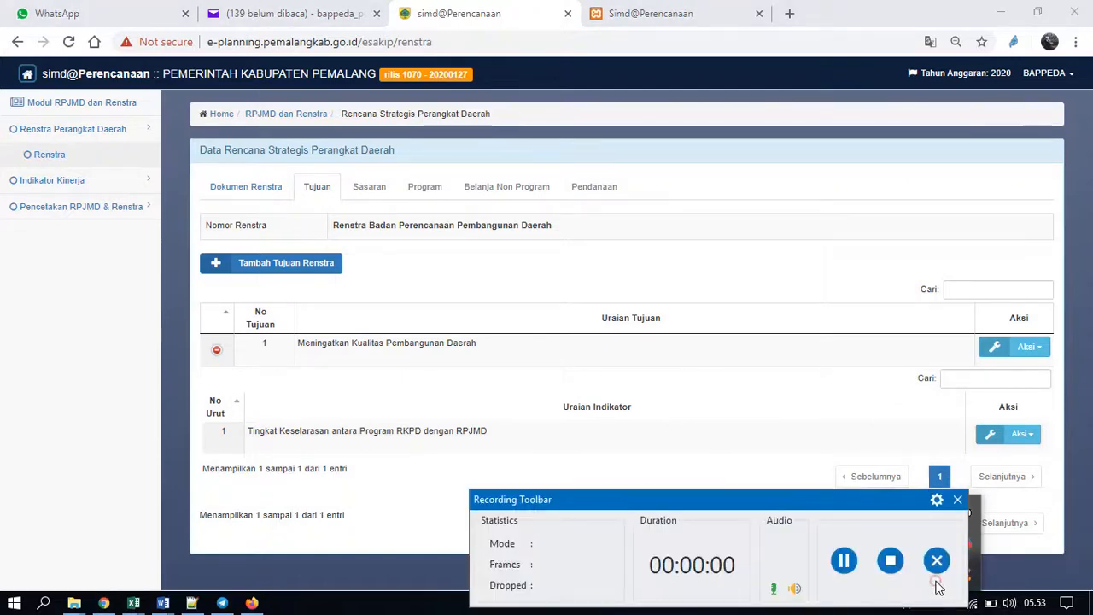